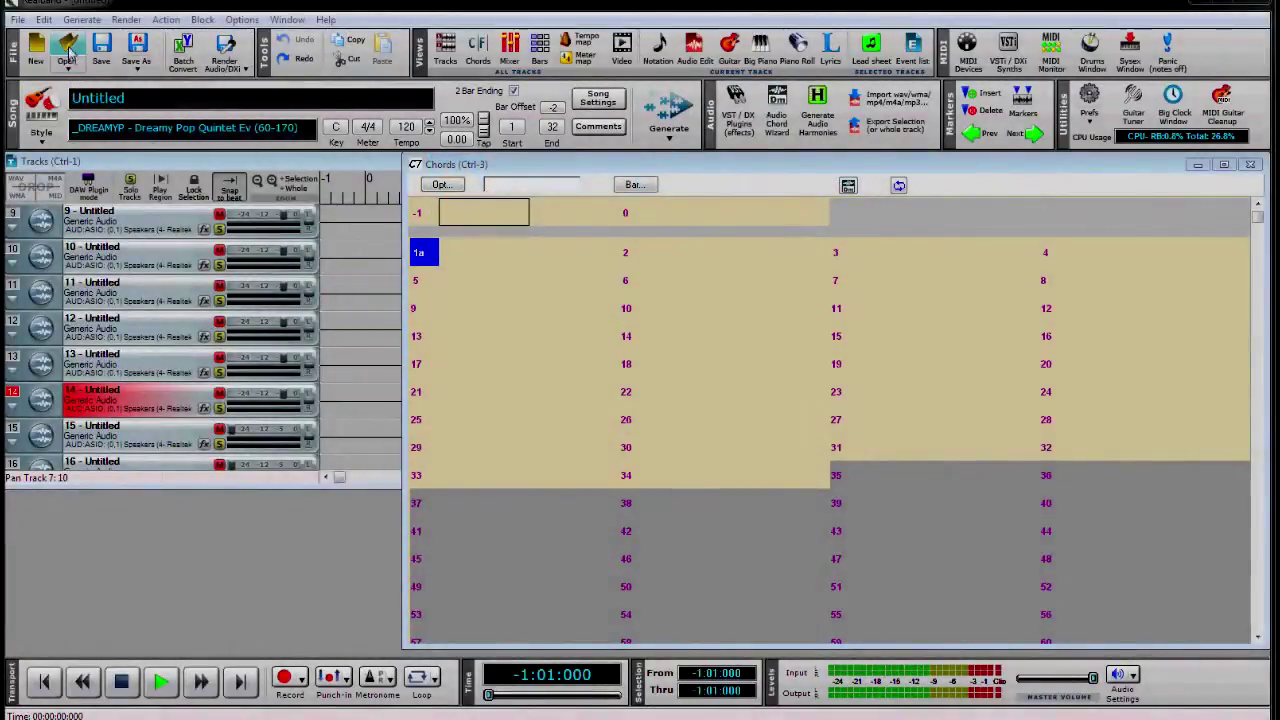
Step: Open the Song_30m_Pop_1_A_PopChords.SGU template and dismiss its comments
{"action": "left_click", "coordinate": [67, 52]}
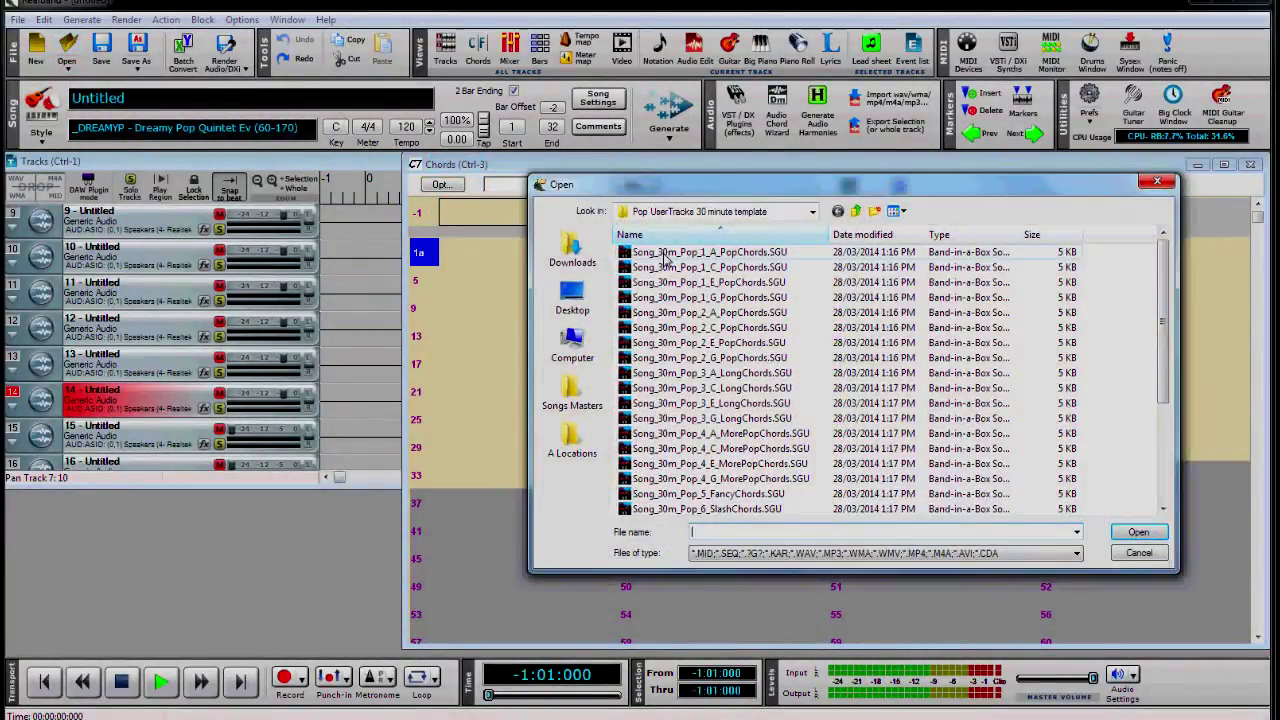
{"action": "double_click", "coordinate": [665, 253]}
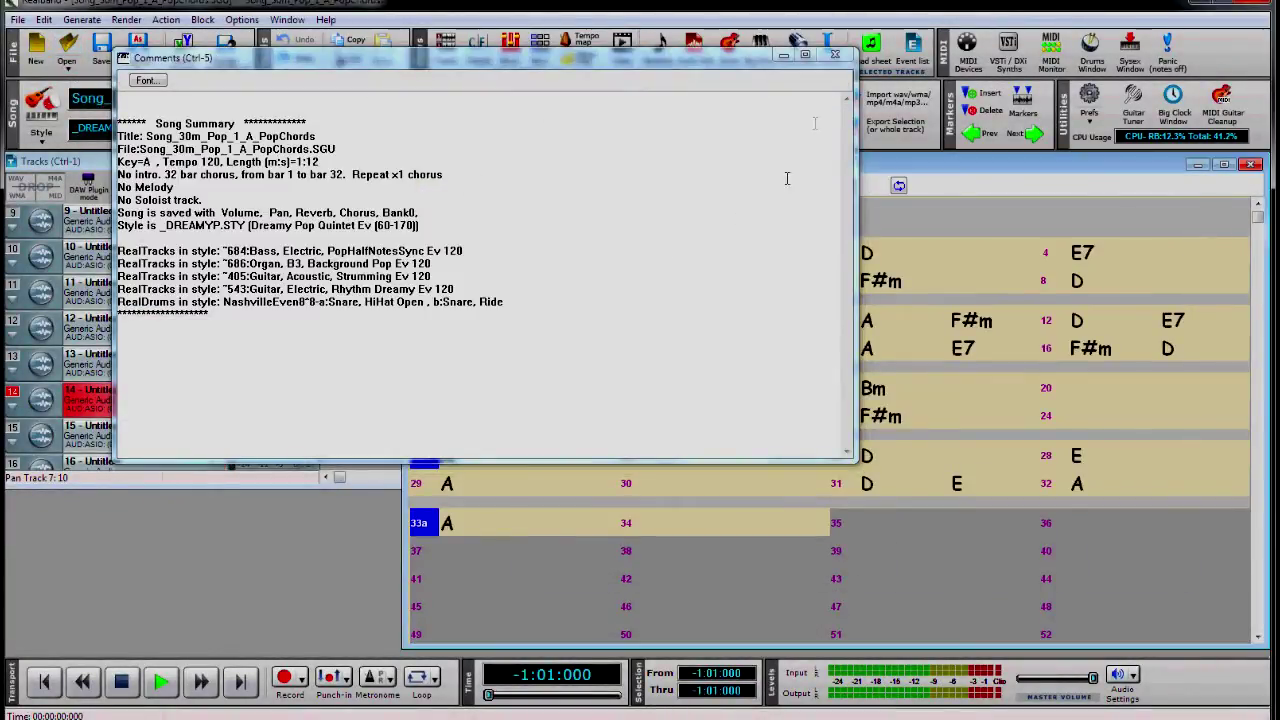
{"action": "left_click", "coordinate": [836, 55]}
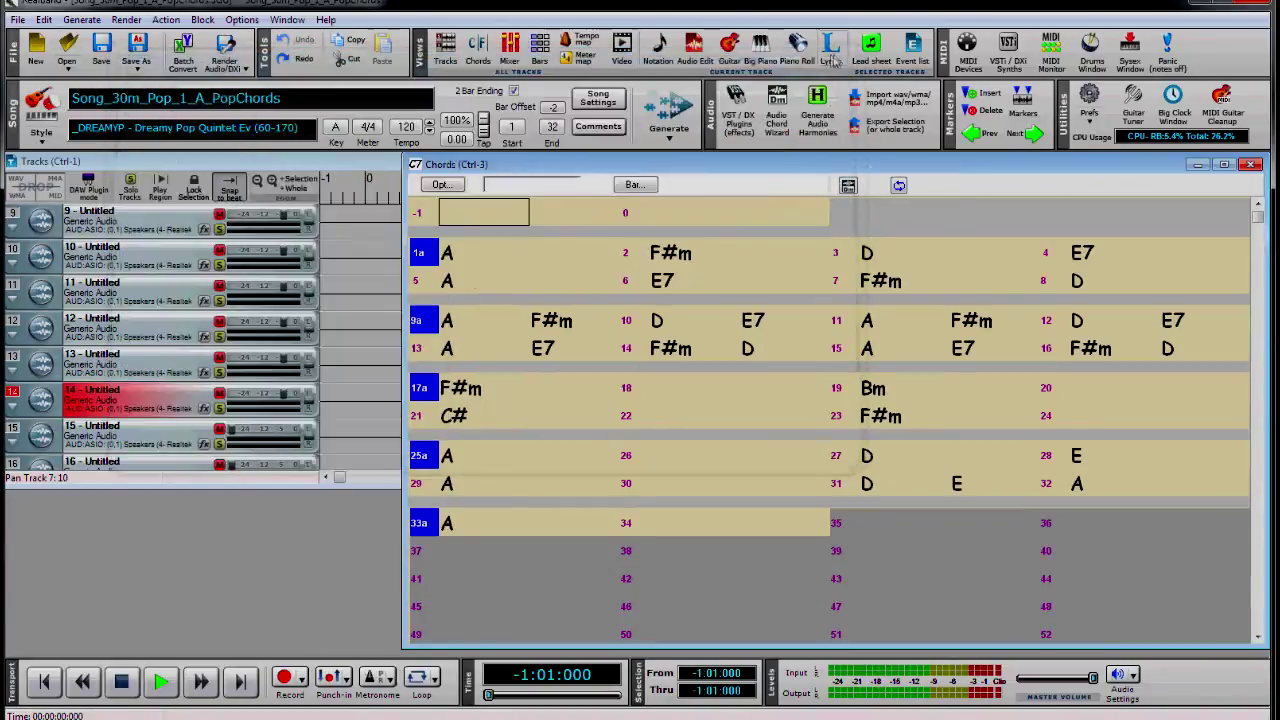
Step: Review the tempo settings and the available styles without changing anything
{"action": "left_click", "coordinate": [415, 133]}
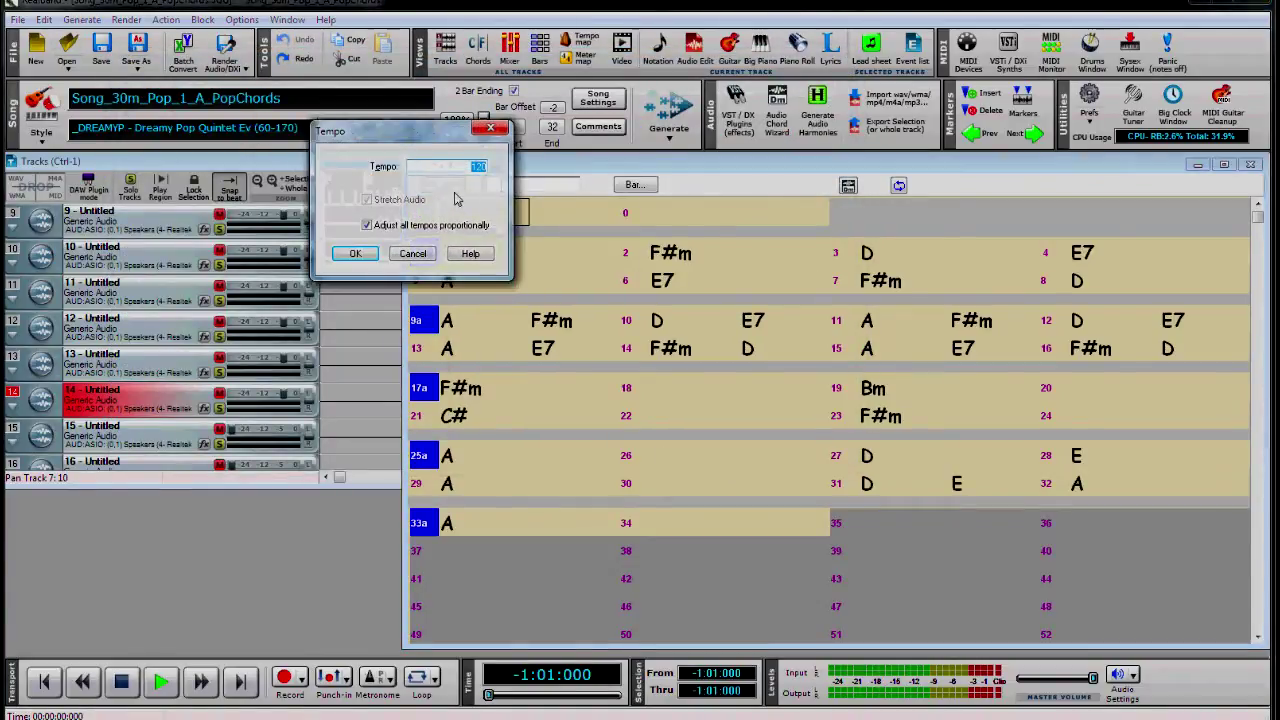
{"action": "left_click", "coordinate": [428, 256]}
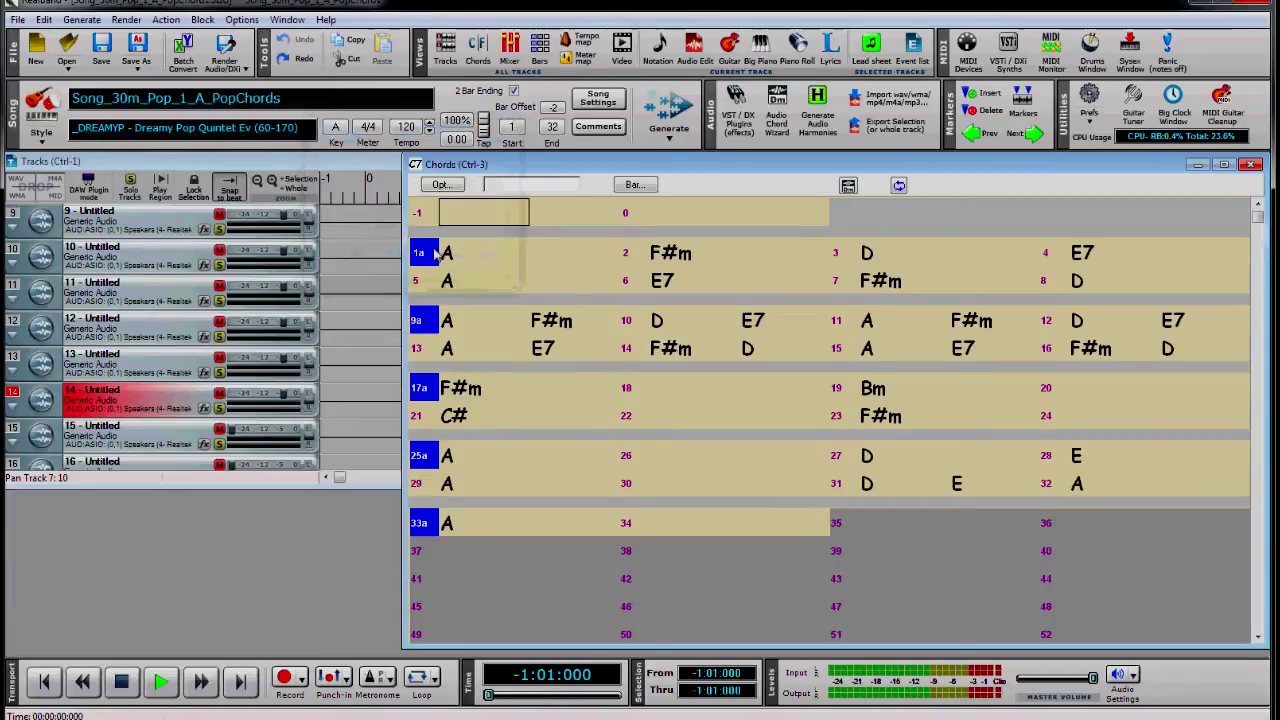
{"action": "left_click", "coordinate": [259, 133]}
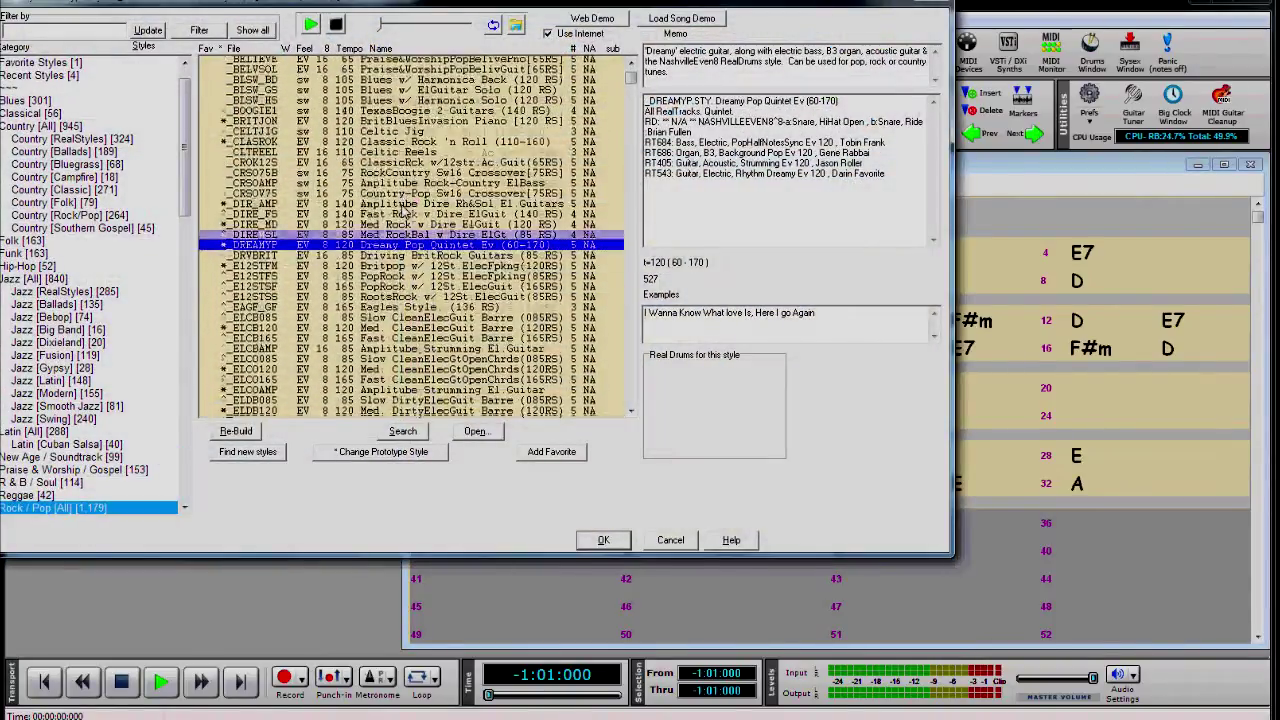
Step: Browse the Rock/Pop styles, keep Dreamy Pop Quintet, and turn off the 2 Bar Ending
{"action": "scroll", "coordinate": [403, 211], "scroll_direction": "down", "scroll_amount": 10}
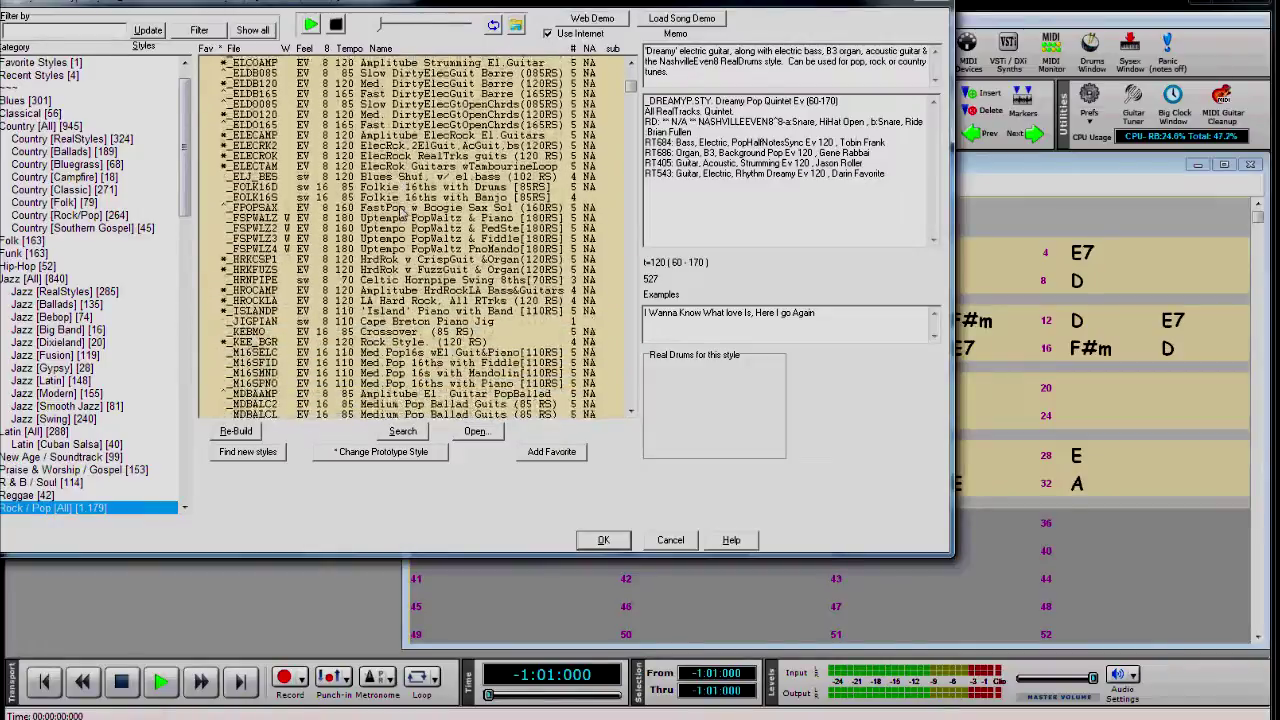
{"action": "scroll", "coordinate": [403, 211], "scroll_direction": "down", "scroll_amount": 10}
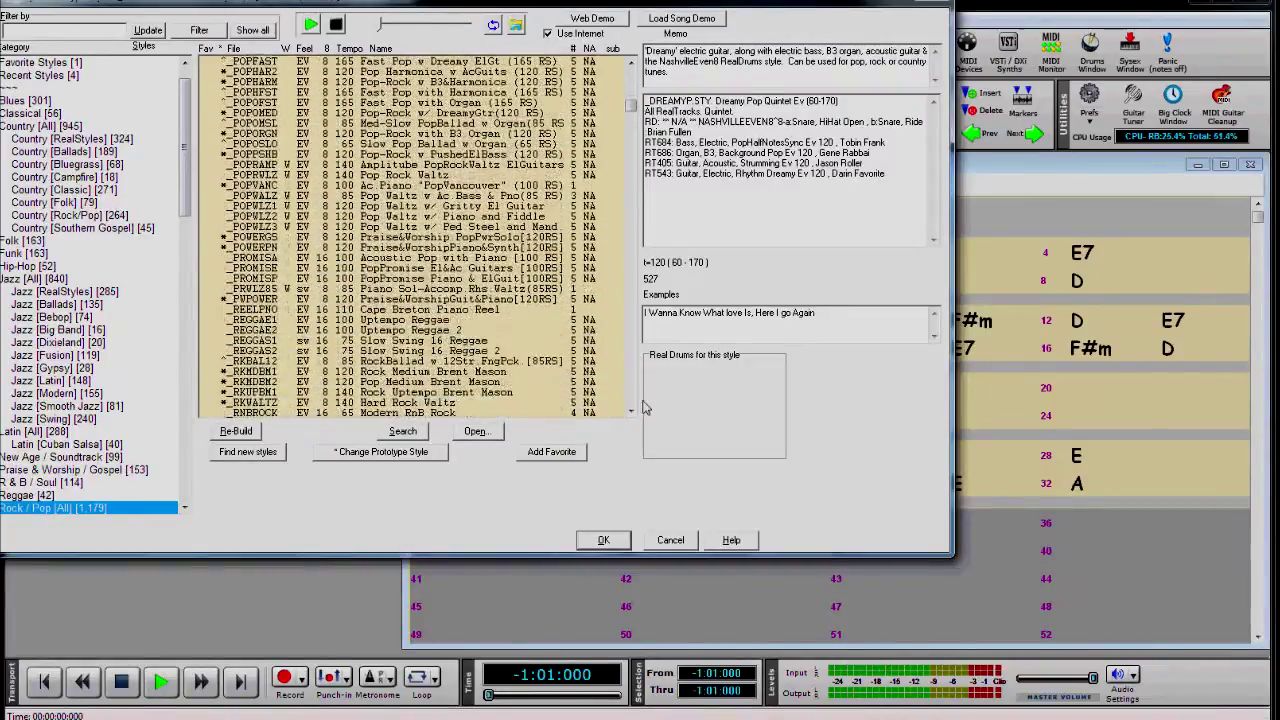
{"action": "left_click", "coordinate": [671, 540]}
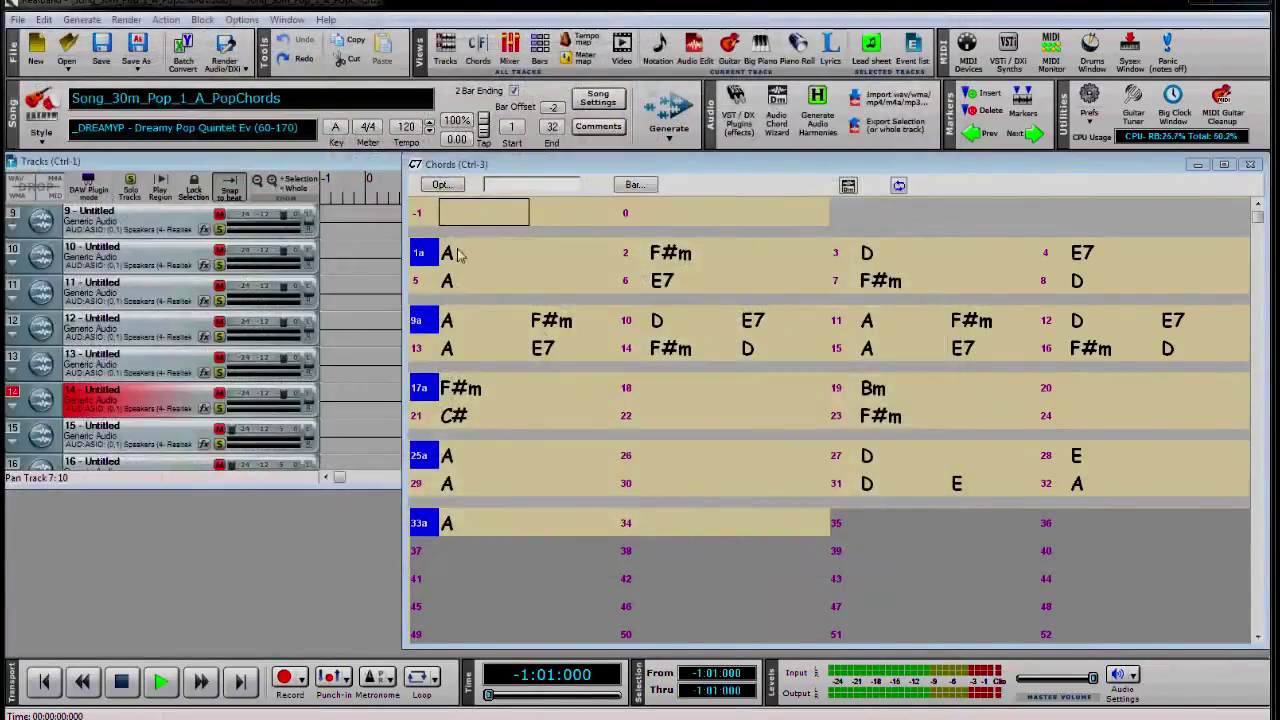
{"action": "left_click", "coordinate": [515, 91]}
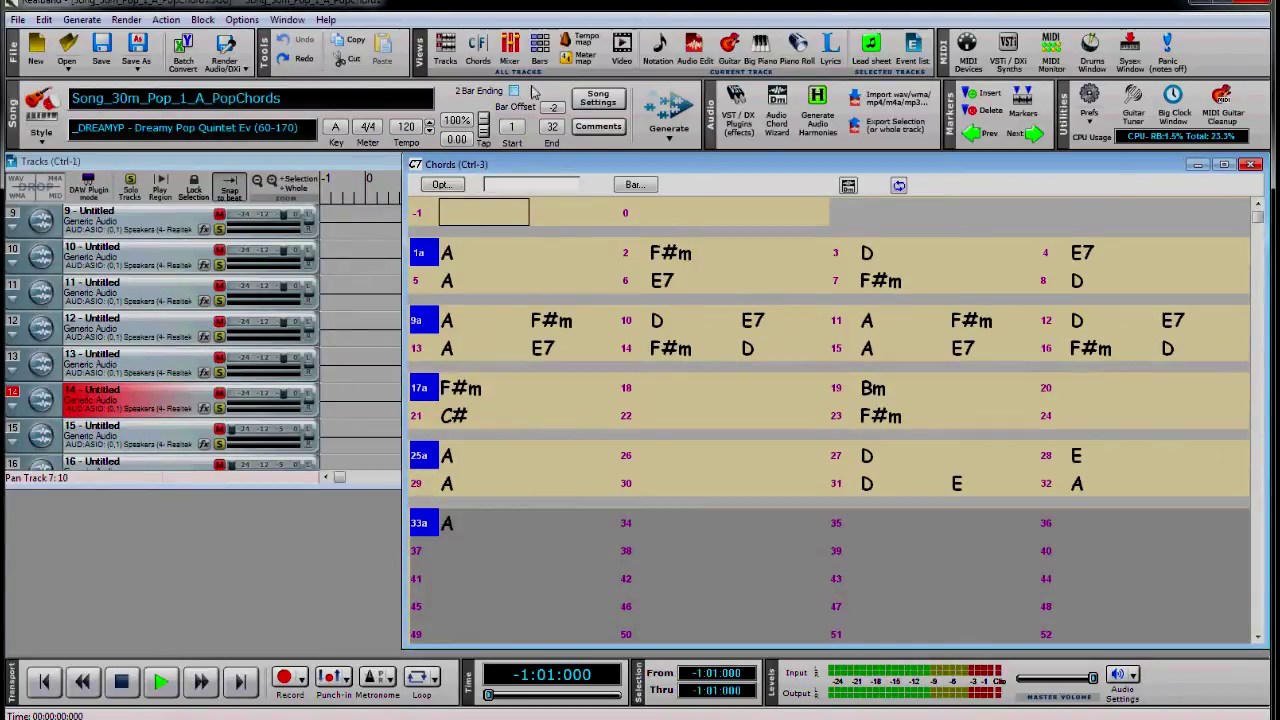
Step: Generate all Dreamy Pop backing tracks for the whole song and start playback
{"action": "left_click", "coordinate": [671, 141]}
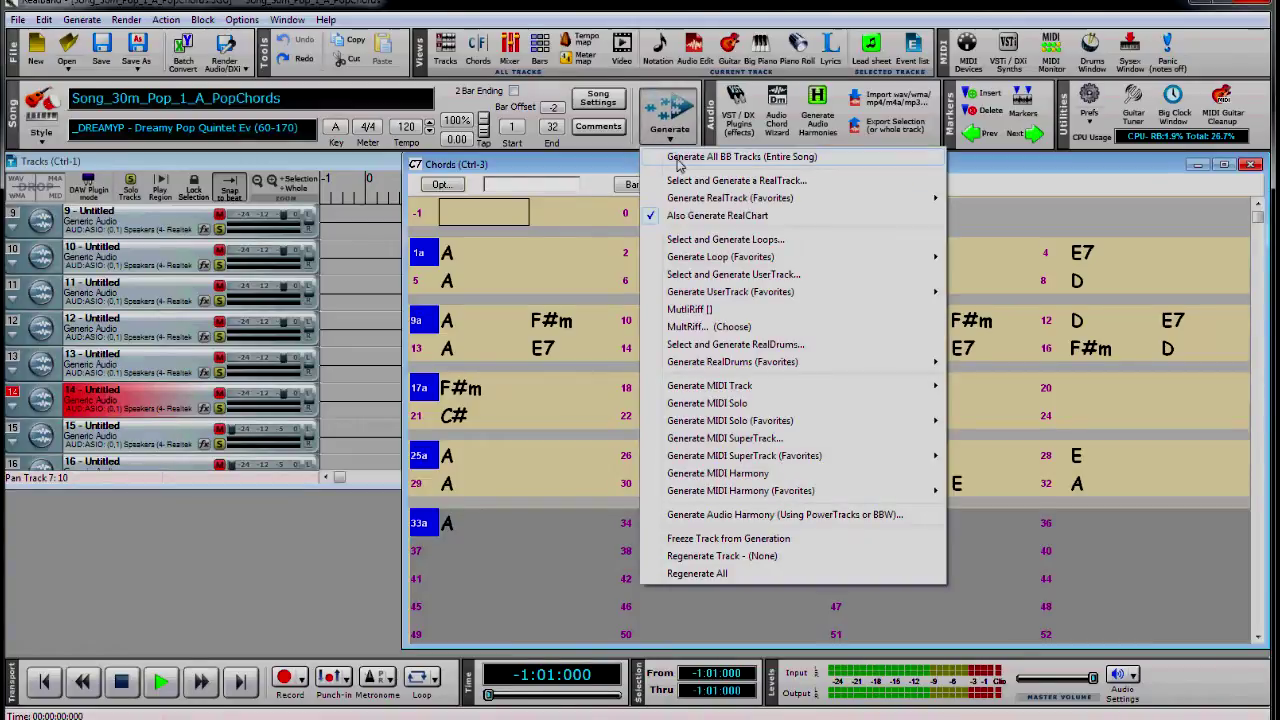
{"action": "left_click", "coordinate": [677, 162]}
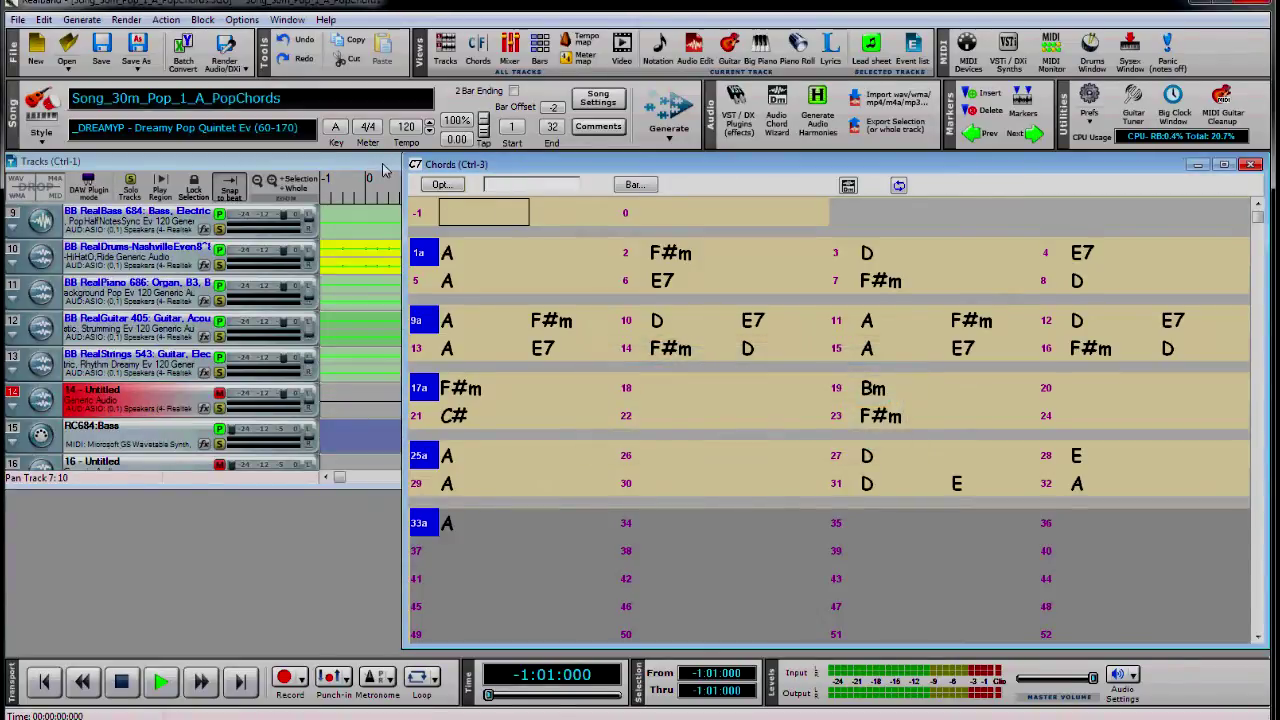
{"action": "left_click", "coordinate": [370, 225]}
{"action": "key", "text": "space"}
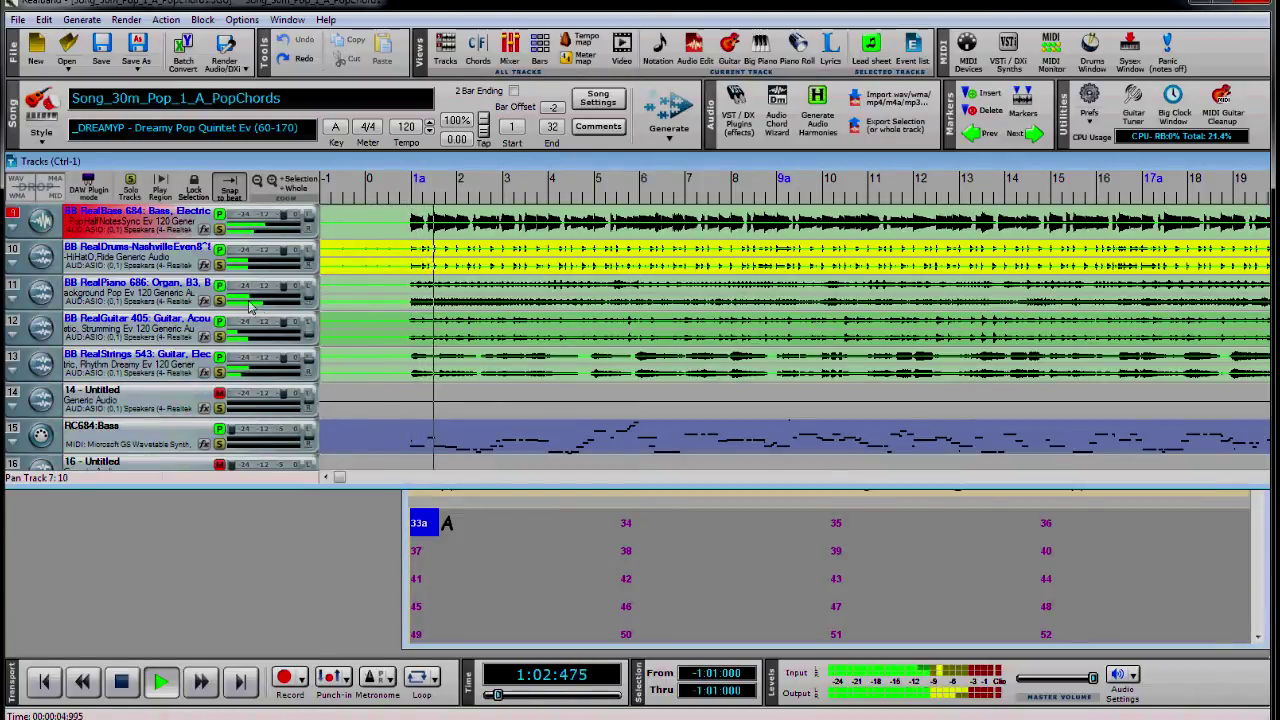
Step: Mute organ track 11 and MIDI bass track 15, select track 14, then stop and rewind
{"action": "left_click", "coordinate": [219, 290]}
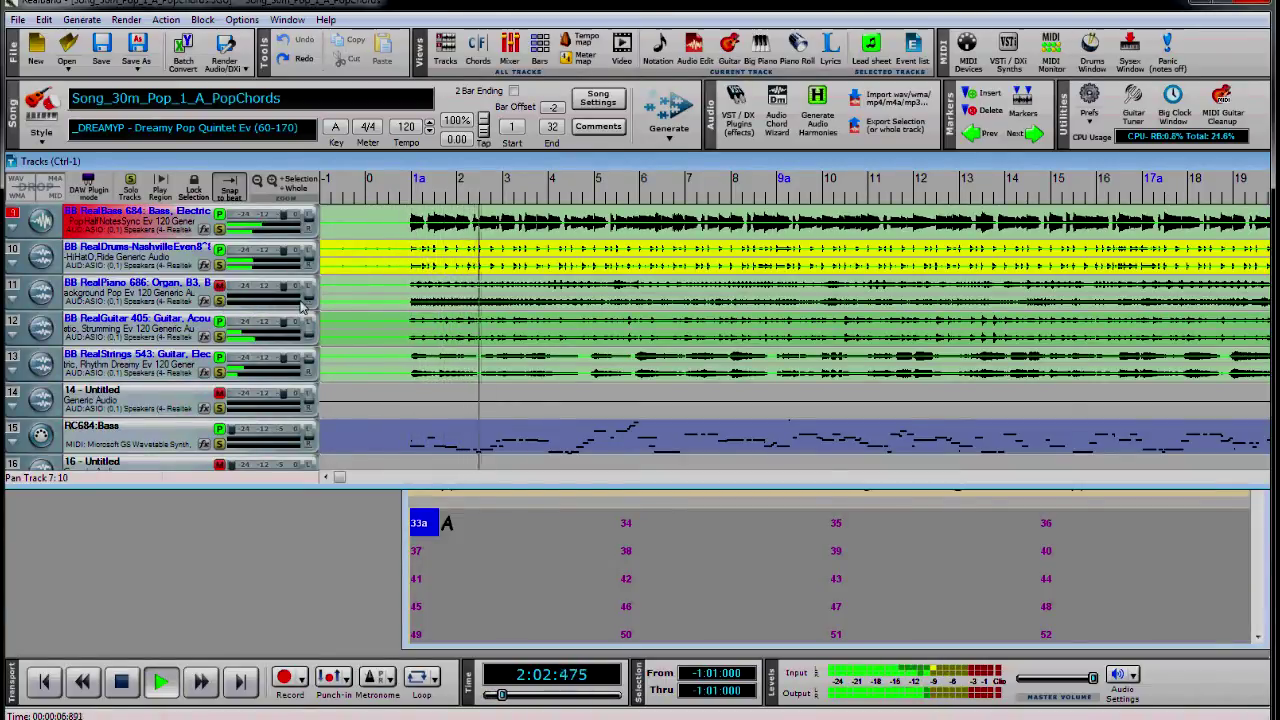
{"action": "left_click", "coordinate": [190, 402]}
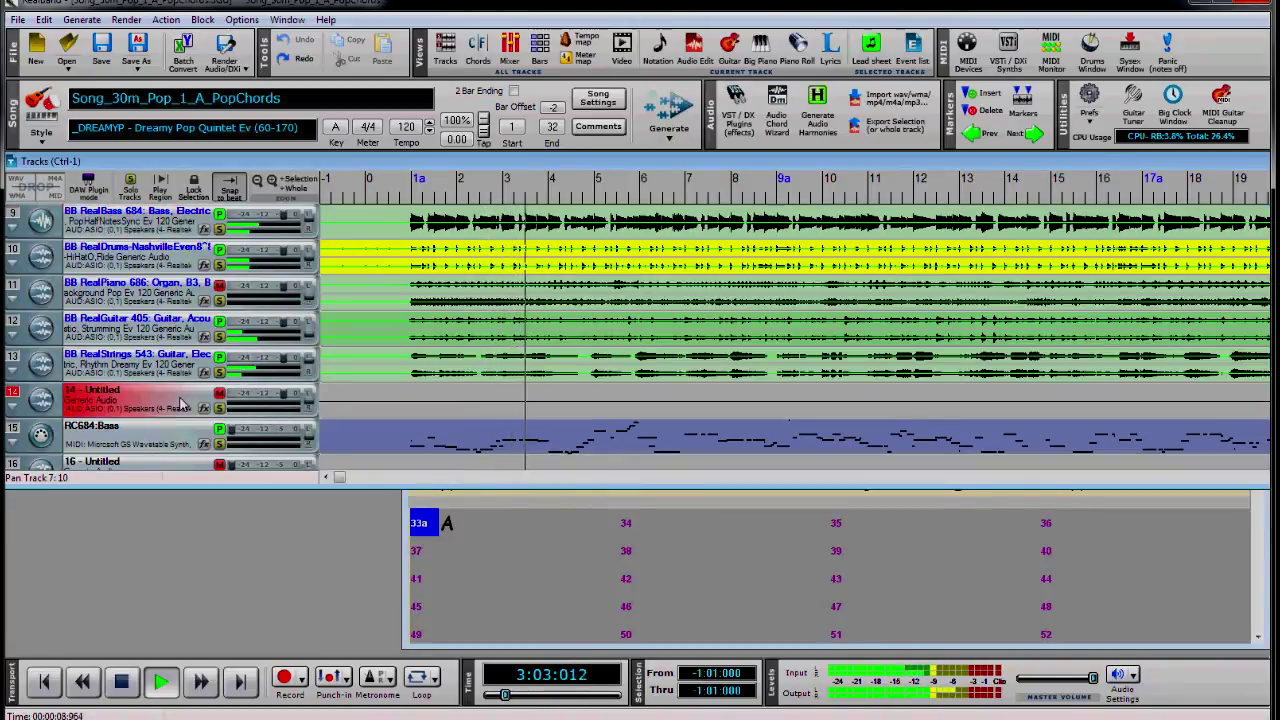
{"action": "left_click", "coordinate": [219, 393]}
{"action": "left_click", "coordinate": [219, 430]}
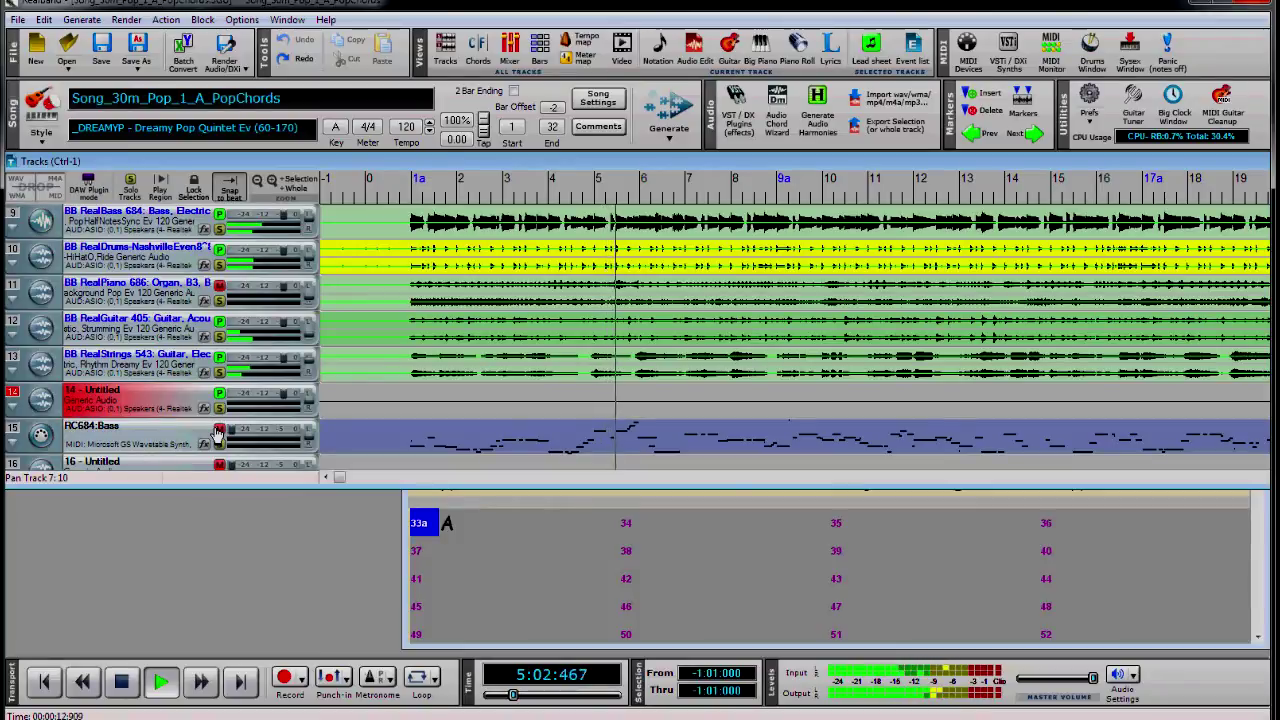
{"action": "left_click", "coordinate": [122, 682]}
{"action": "left_click", "coordinate": [44, 681]}
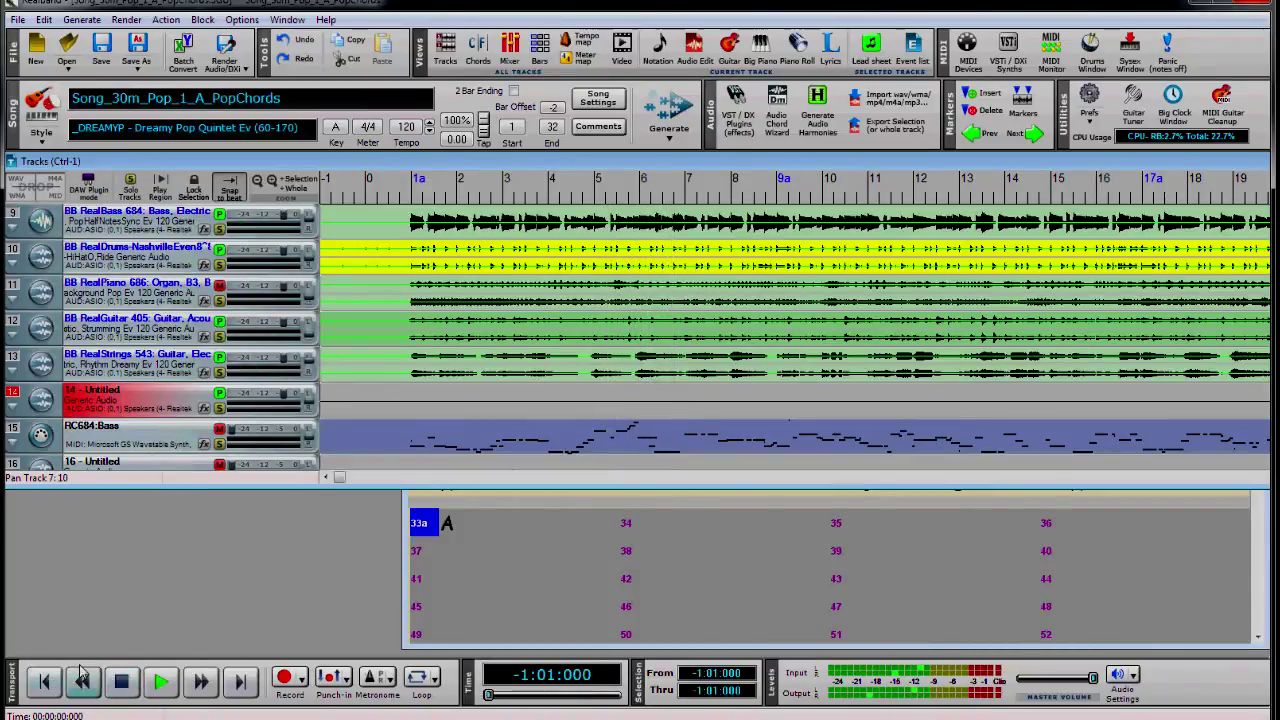
{"action": "left_click", "coordinate": [478, 48]}
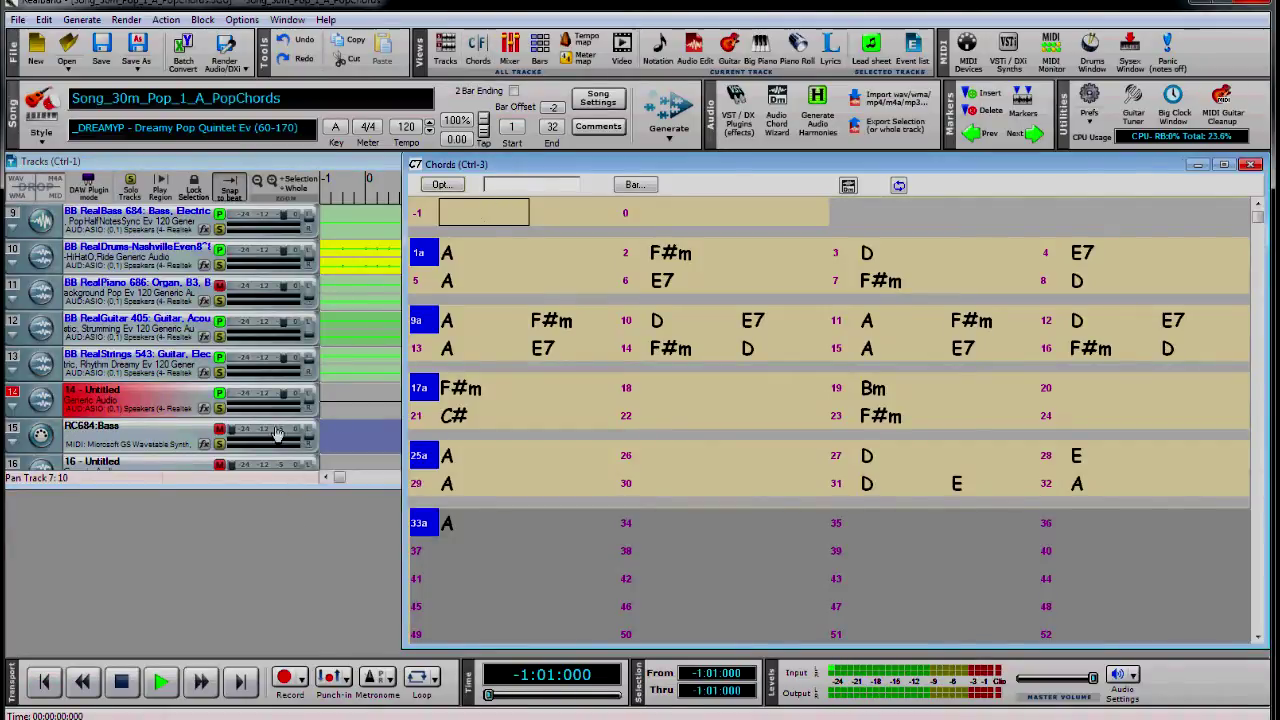
Step: Record a guitar take onto track 14 and play it back
{"action": "left_click", "coordinate": [285, 679]}
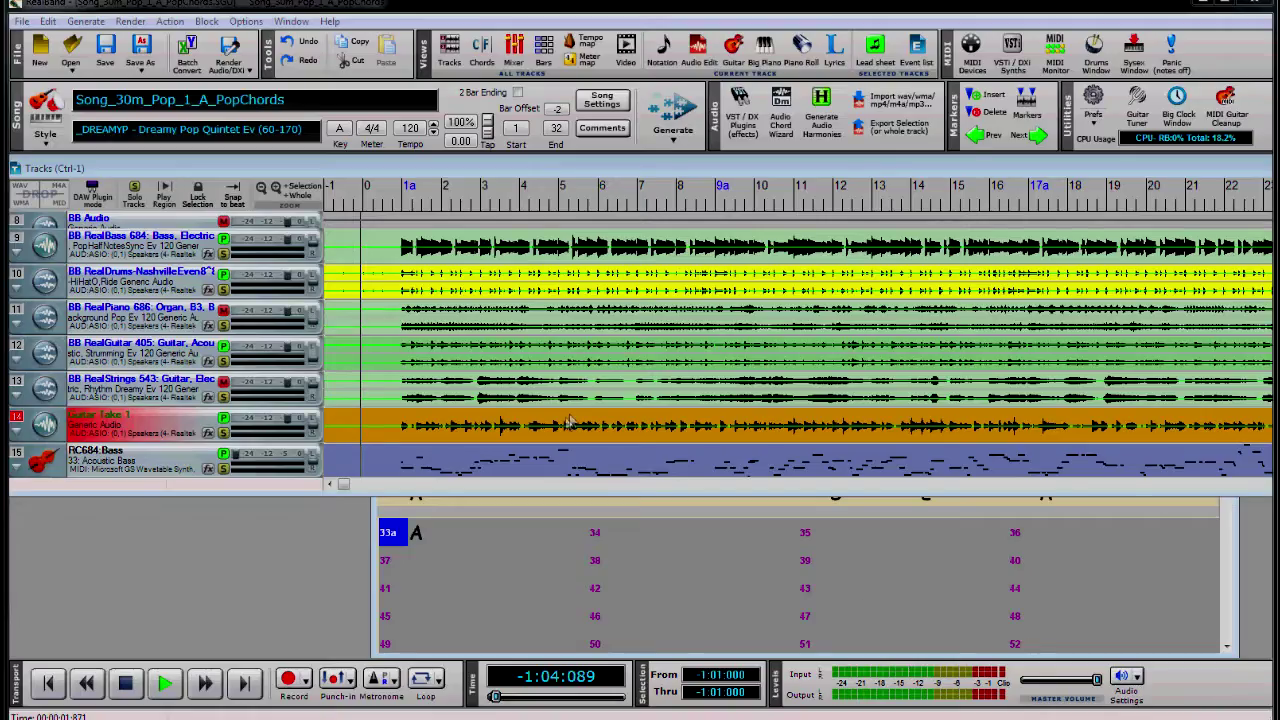
{"action": "left_click", "coordinate": [166, 684]}
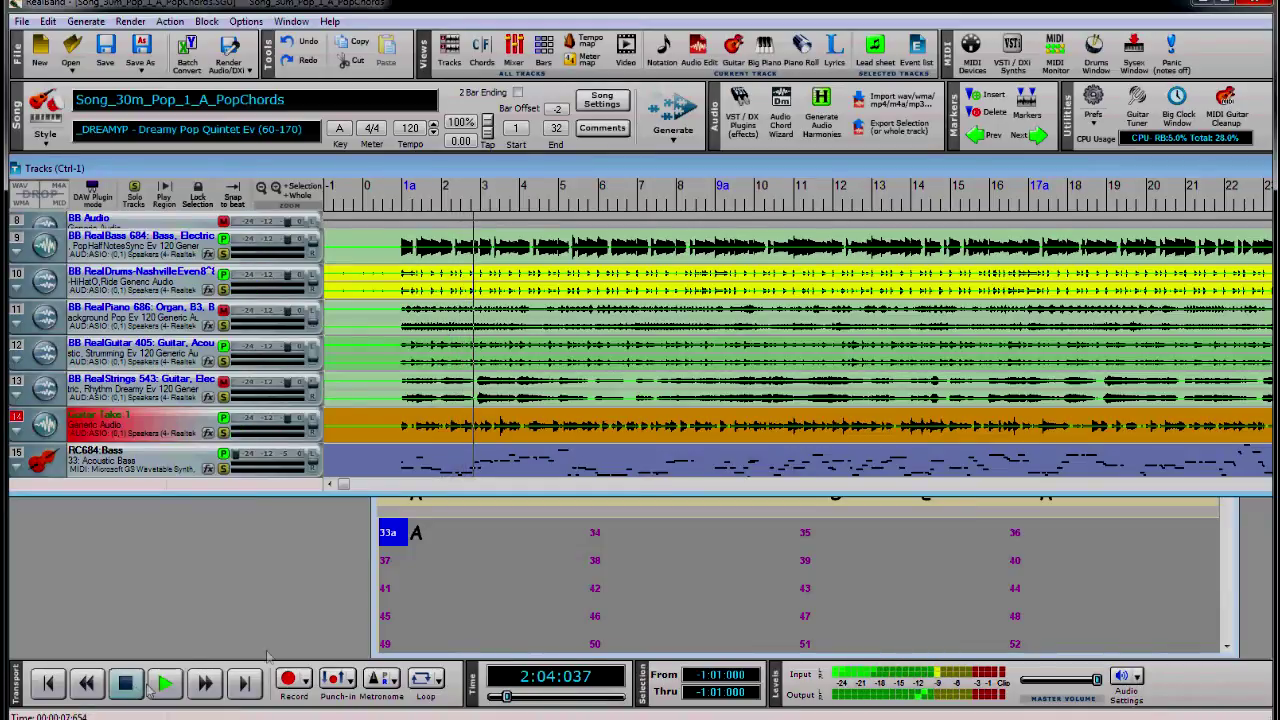
{"action": "left_click", "coordinate": [25, 24]}
Step: Start Save As, go up to UserTracks, and keep the Band-in-a-Box song format
{"action": "left_click", "coordinate": [42, 118]}
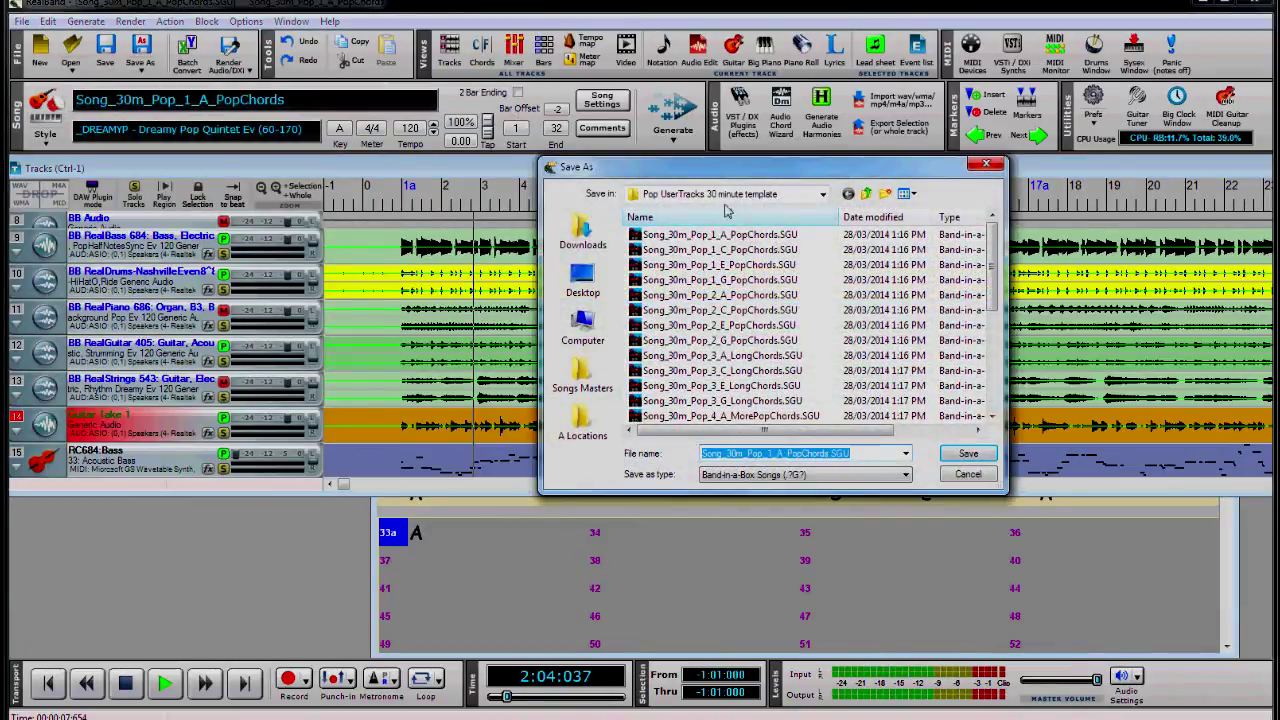
{"action": "left_click", "coordinate": [866, 194]}
{"action": "left_click", "coordinate": [866, 194]}
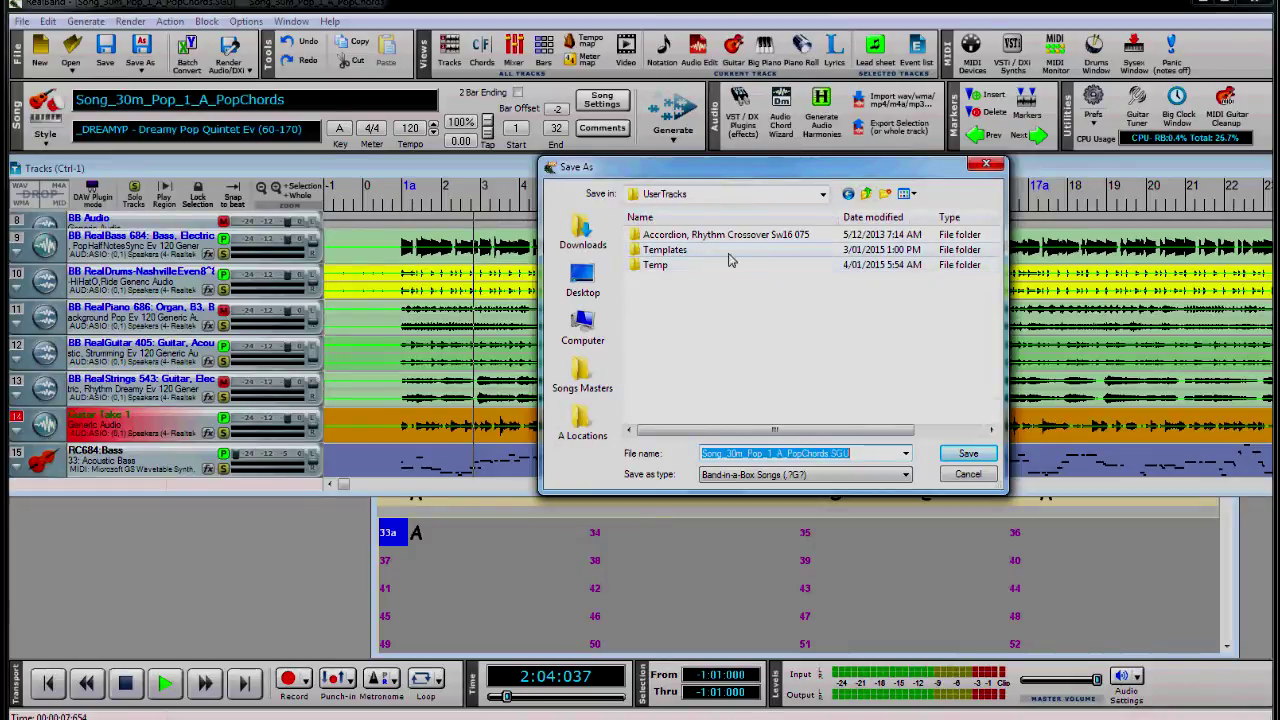
{"action": "left_click", "coordinate": [886, 474]}
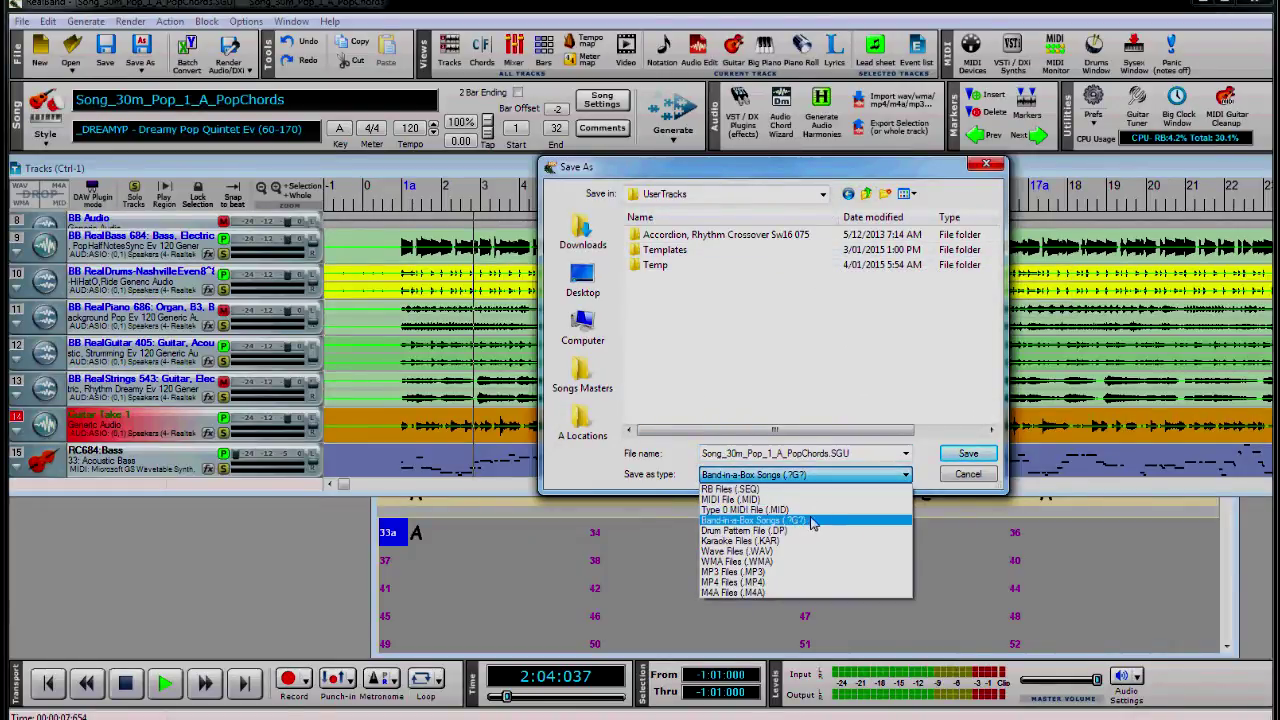
{"action": "left_click", "coordinate": [813, 524]}
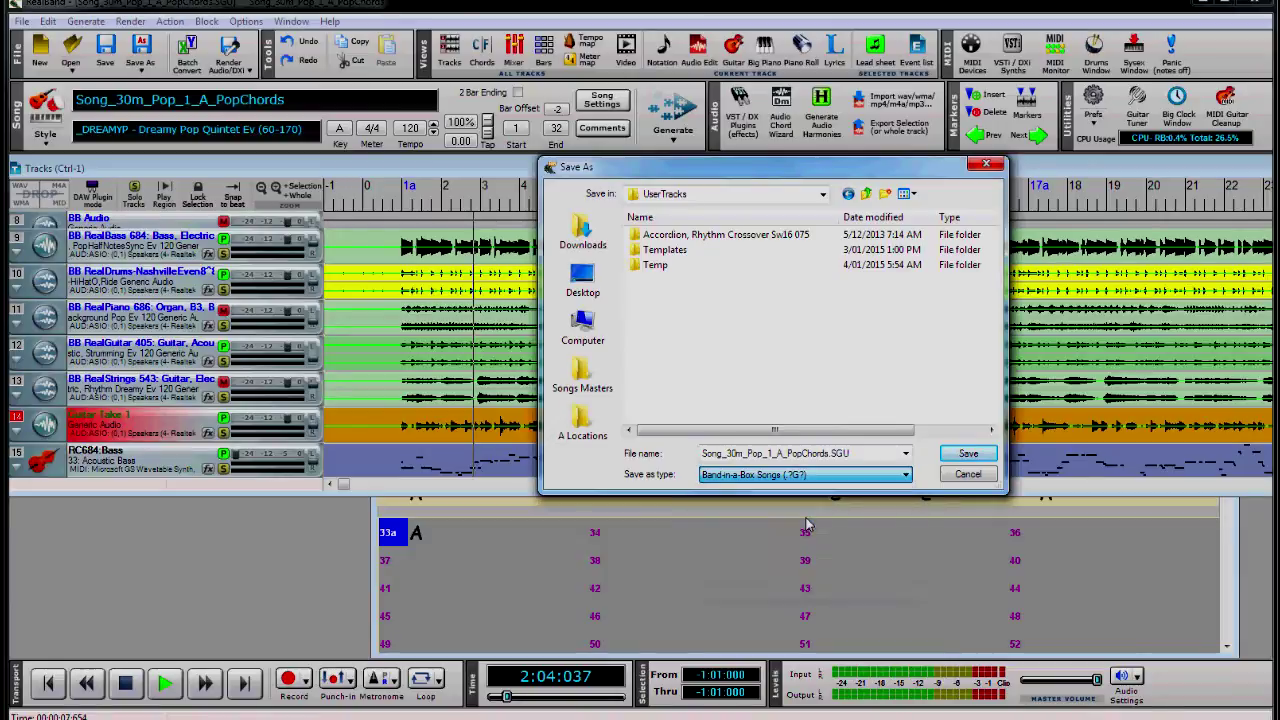
Step: Create folder 'Guitar, Electric, Rhythm Pop Ev 120' and save the song inside it
{"action": "left_click", "coordinate": [885, 195]}
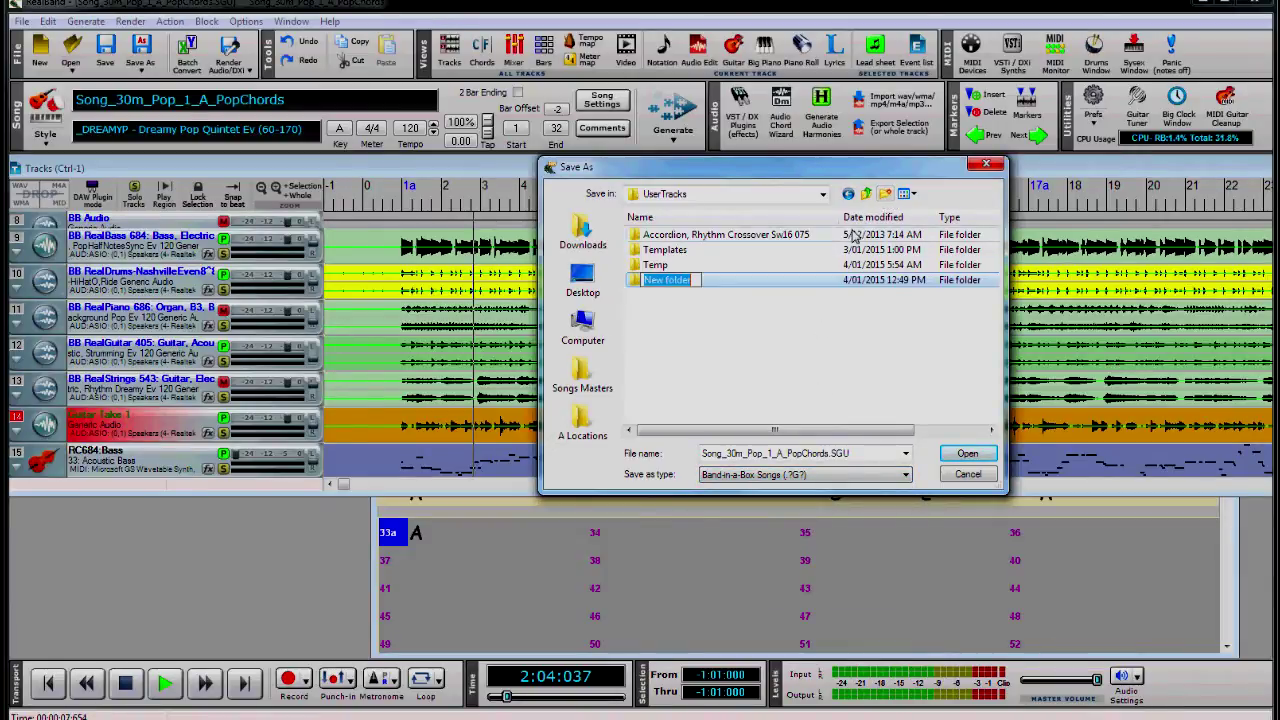
{"action": "type", "text": "Guitar"}
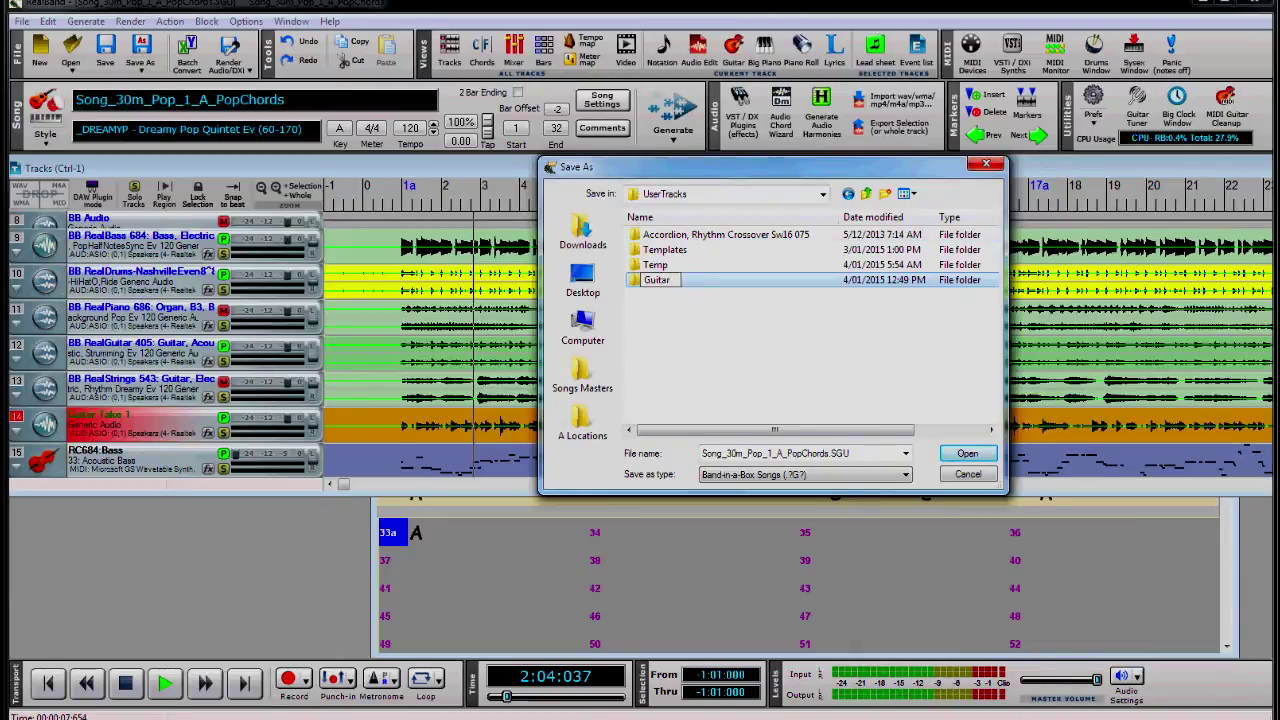
{"action": "type", "text": ", Electric, Rhythm"}
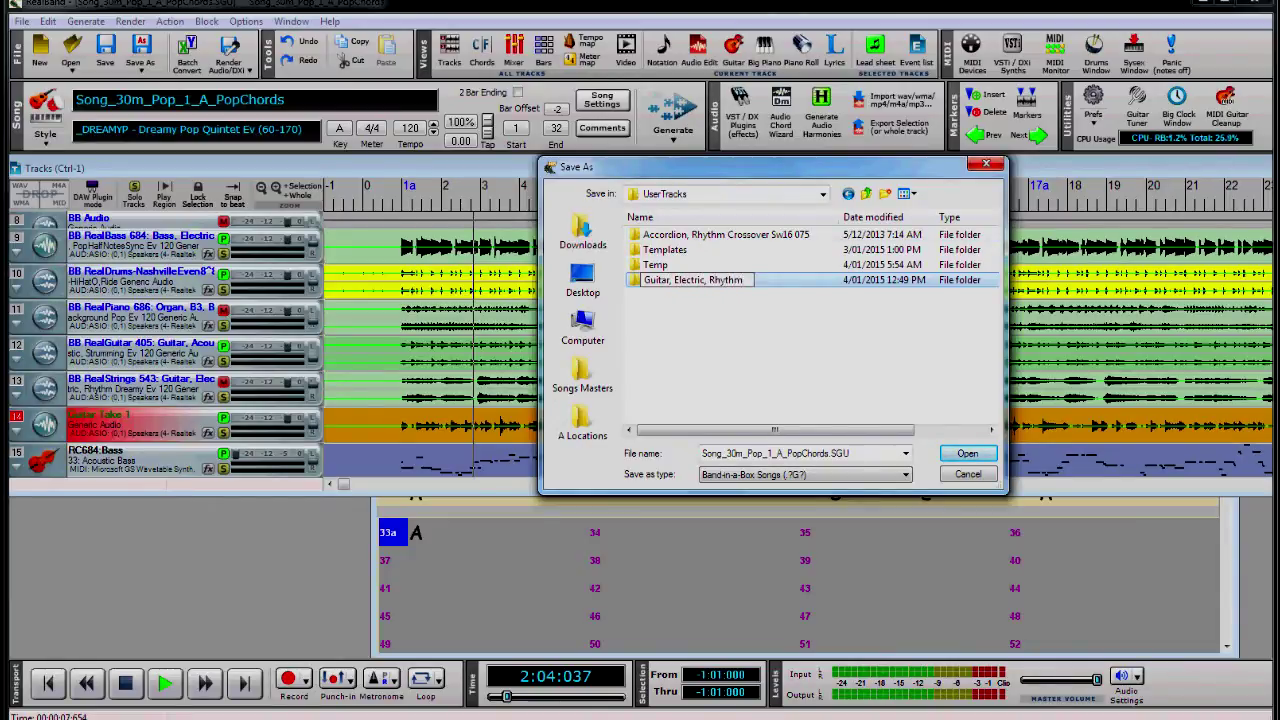
{"action": "type", "text": " Pop Ev 120"}
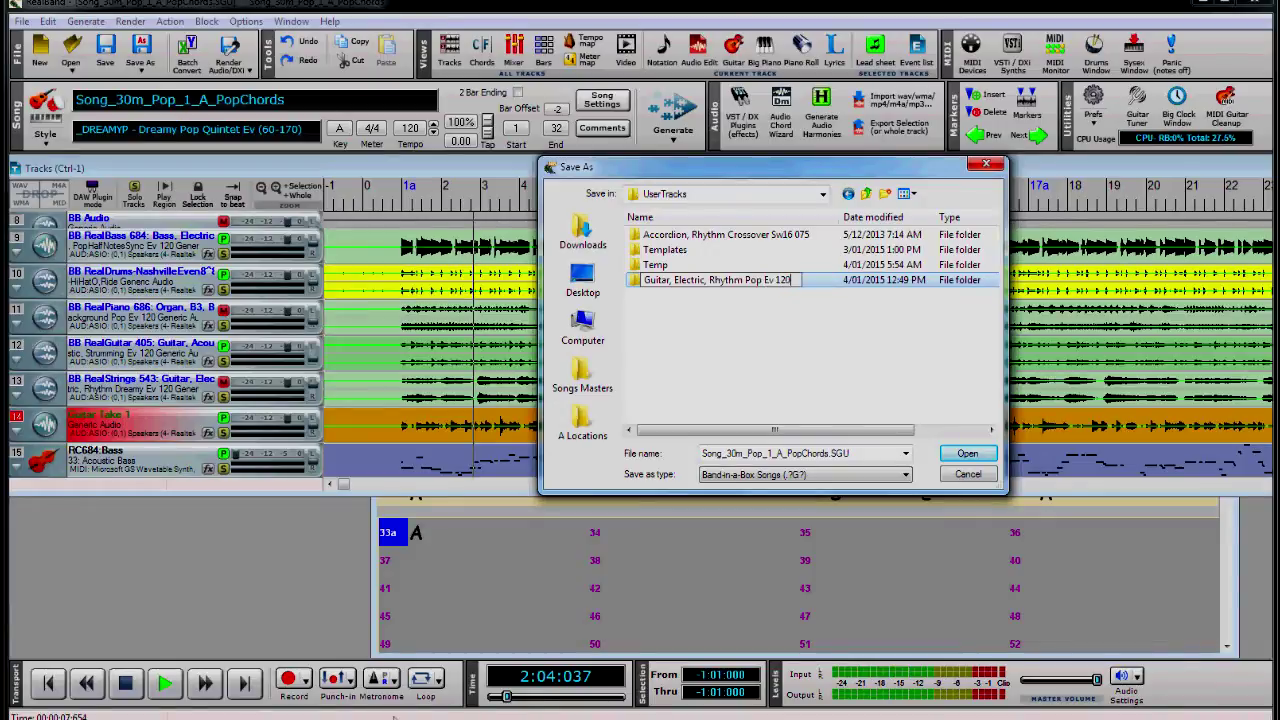
{"action": "key", "text": "Return"}
{"action": "double_click", "coordinate": [676, 284]}
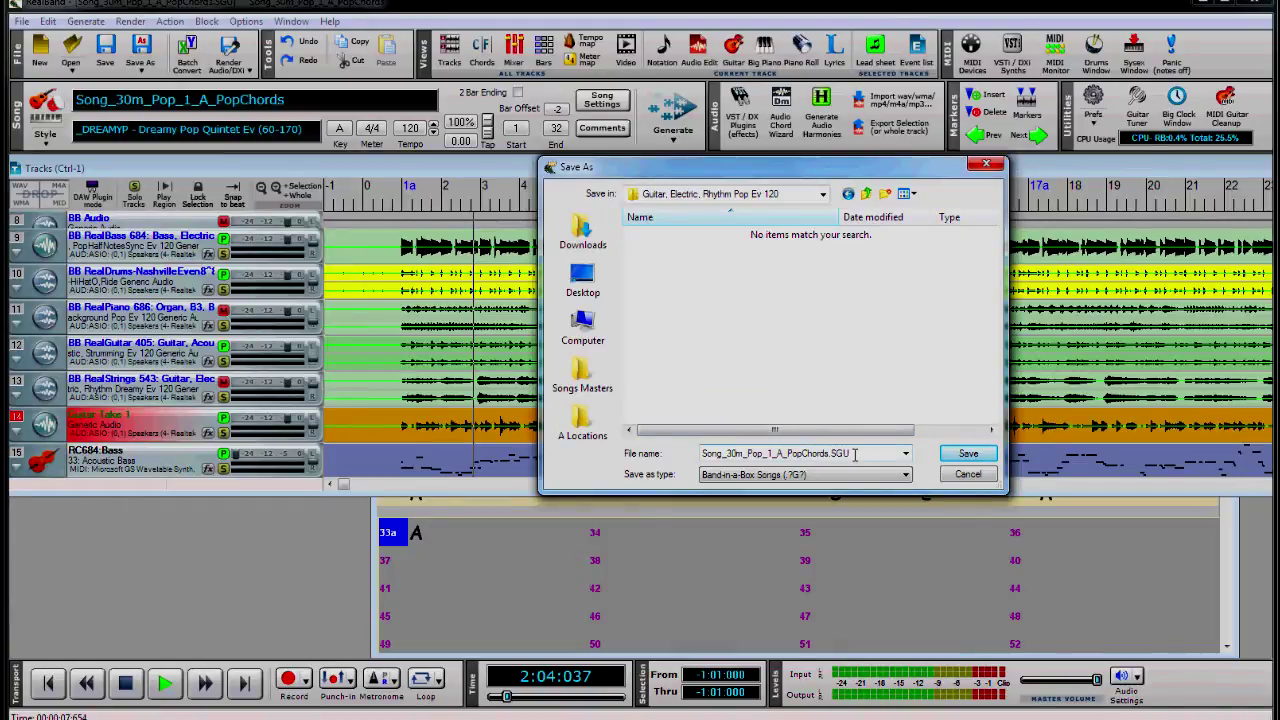
{"action": "left_click", "coordinate": [965, 455]}
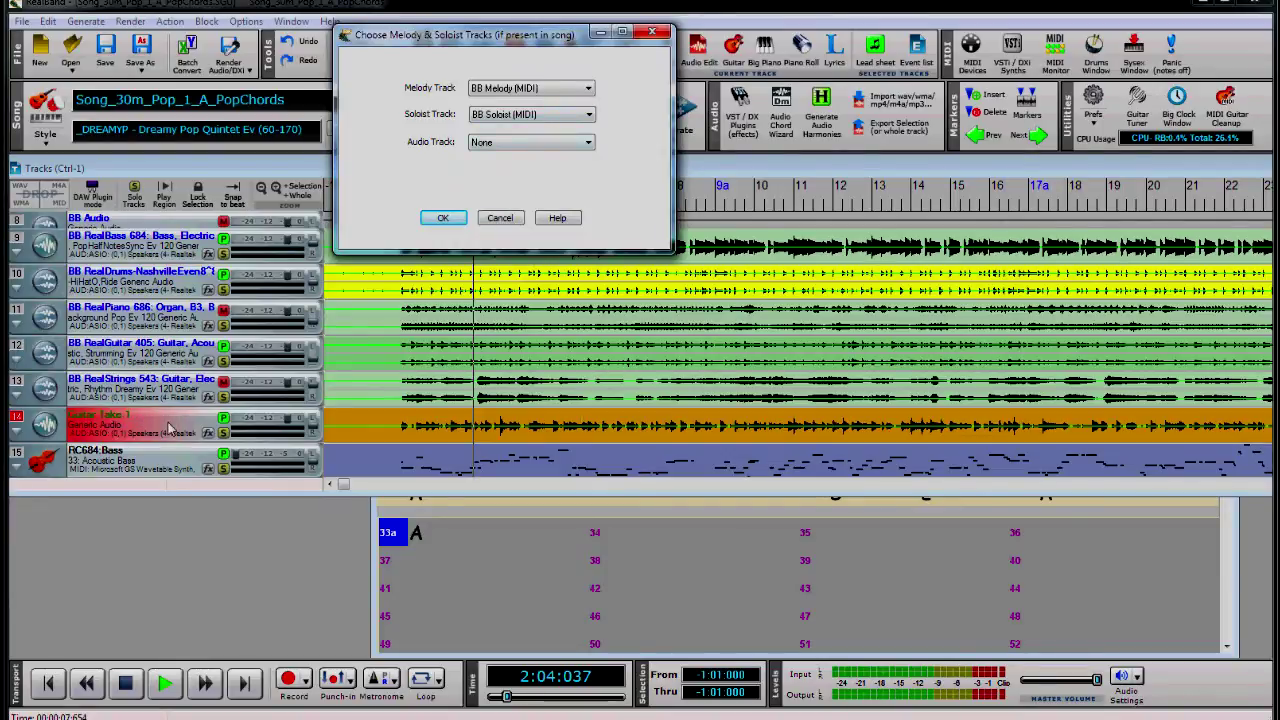
Step: Set the audio track to Guitar Take 1 (Audio) and confirm the track choices
{"action": "left_click", "coordinate": [589, 143]}
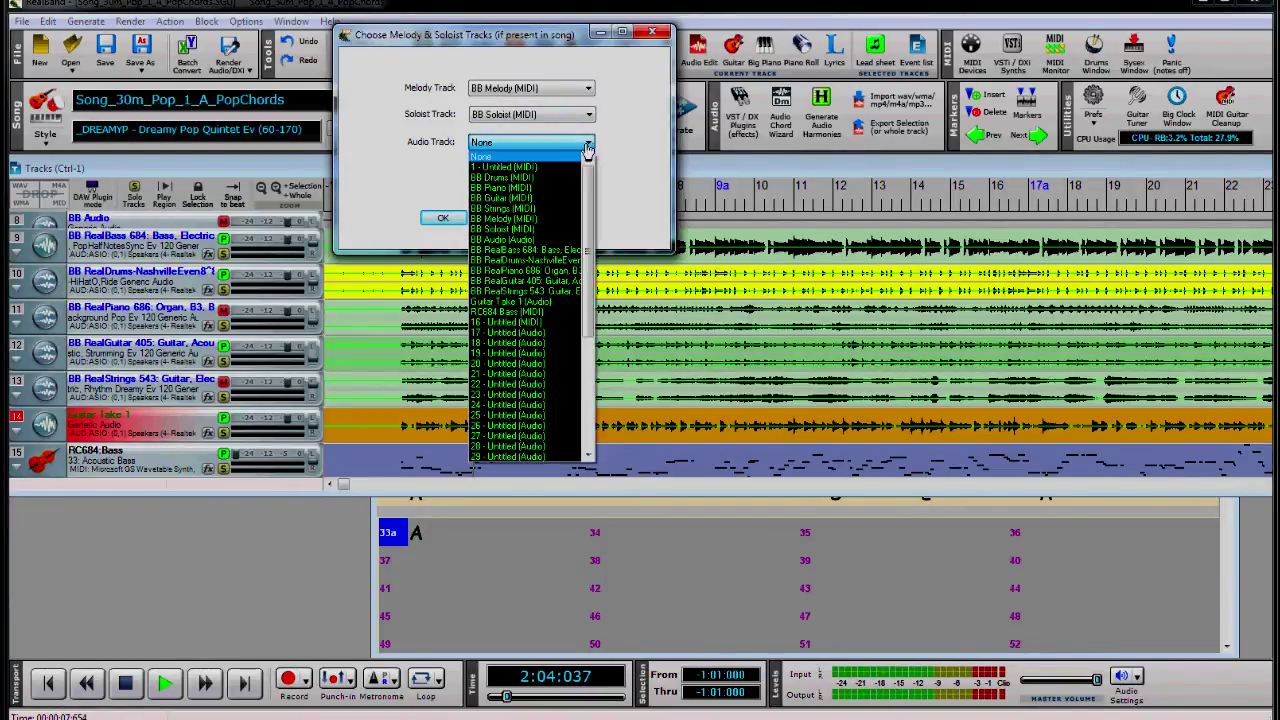
{"action": "left_click", "coordinate": [545, 303]}
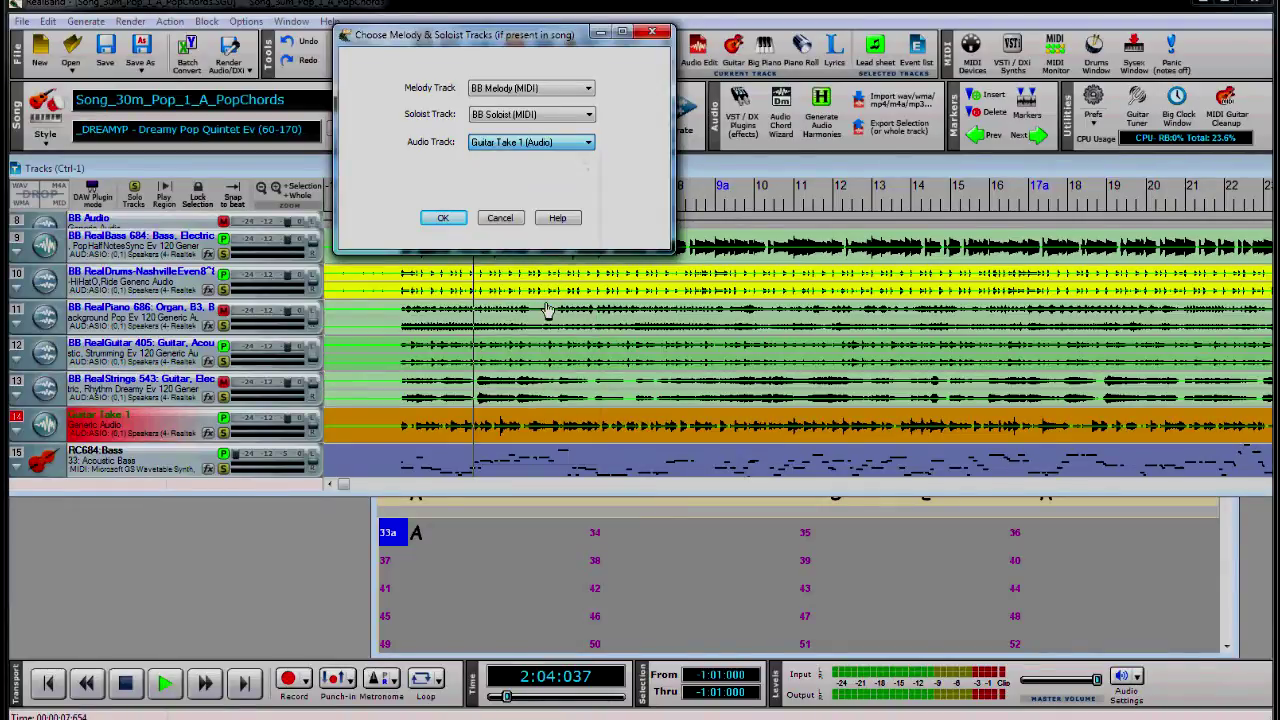
{"action": "left_click", "coordinate": [443, 218]}
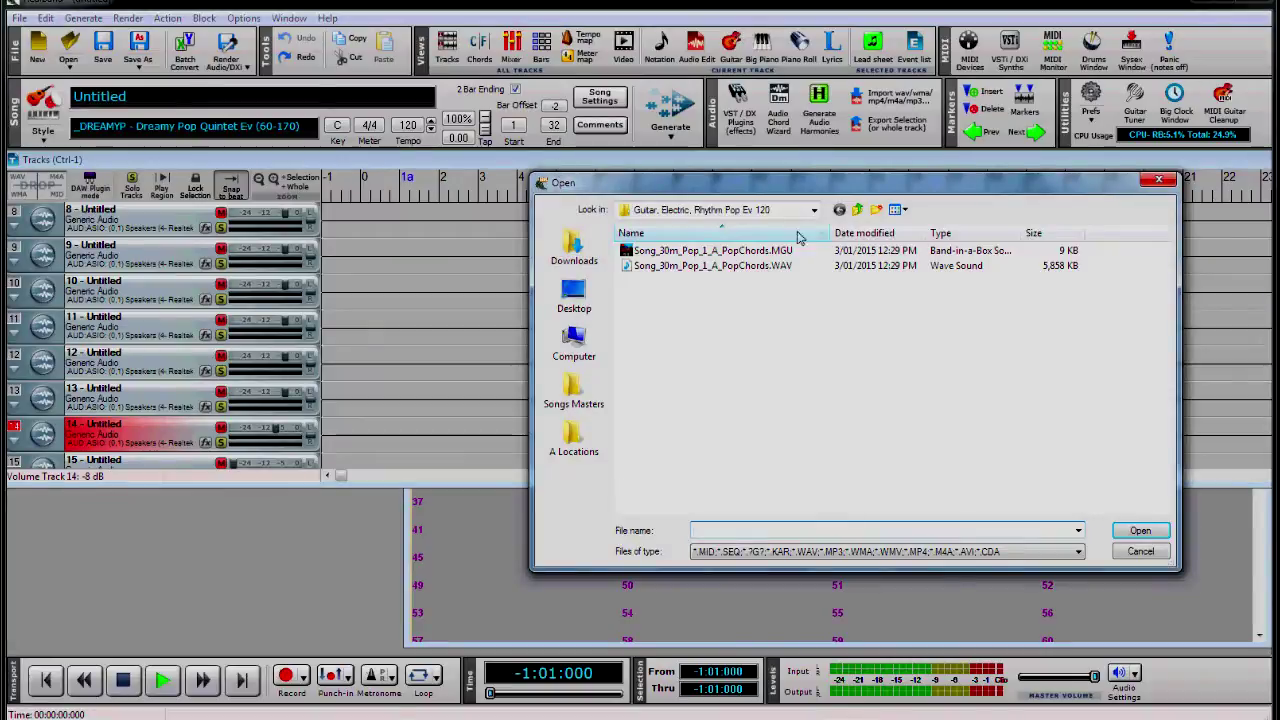
Step: Go to Templates > Endings Shots & Holds SGU and open UserTracks_PopSong_02_Endings.SGU
{"action": "left_click", "coordinate": [858, 210]}
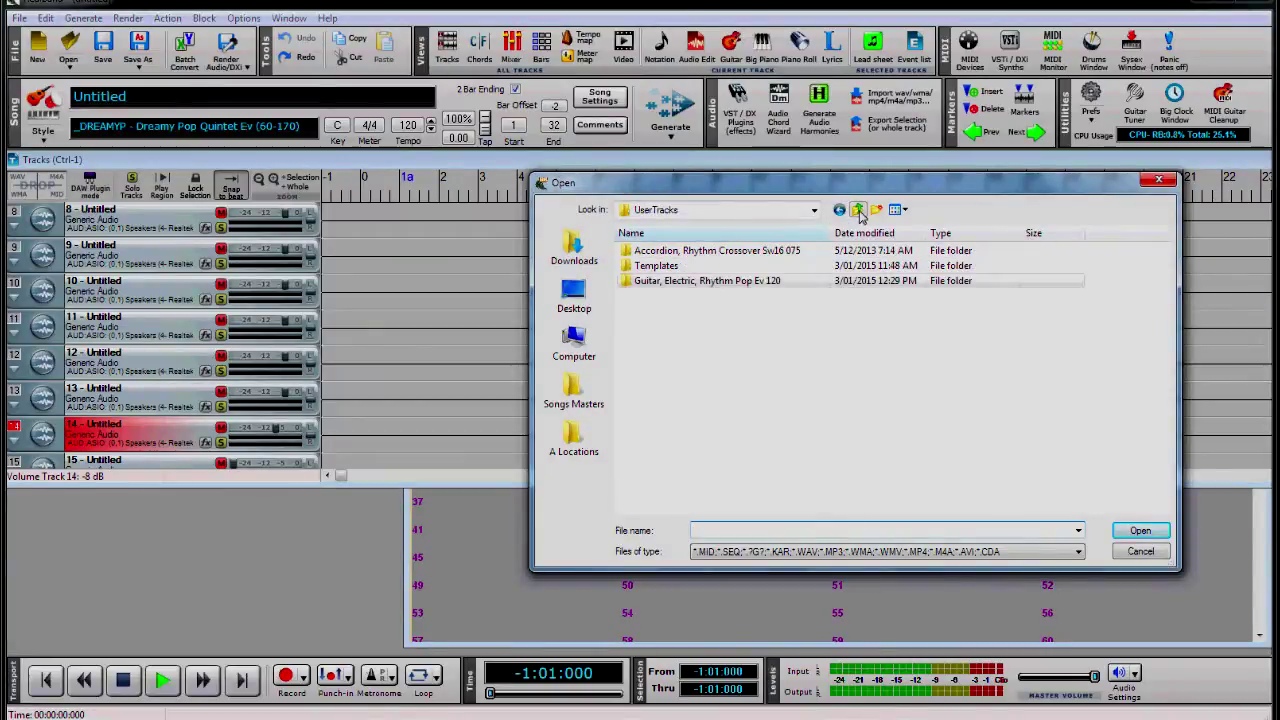
{"action": "double_click", "coordinate": [683, 268]}
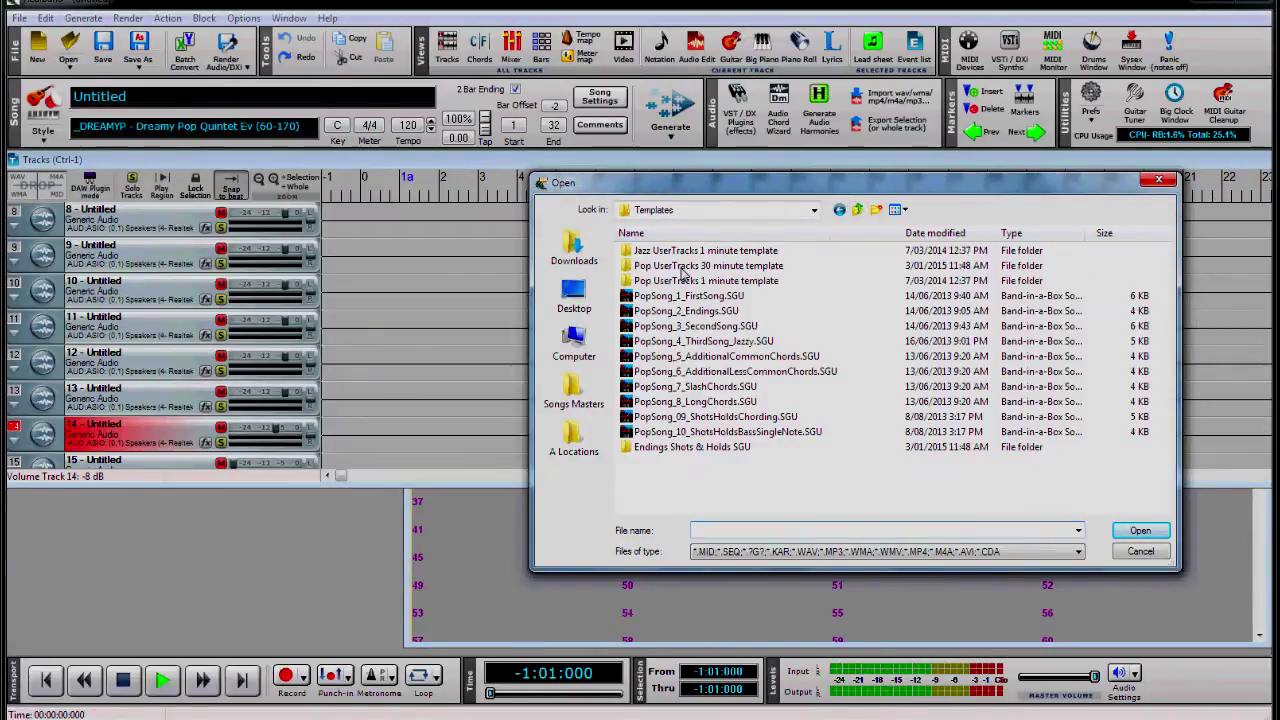
{"action": "double_click", "coordinate": [705, 447]}
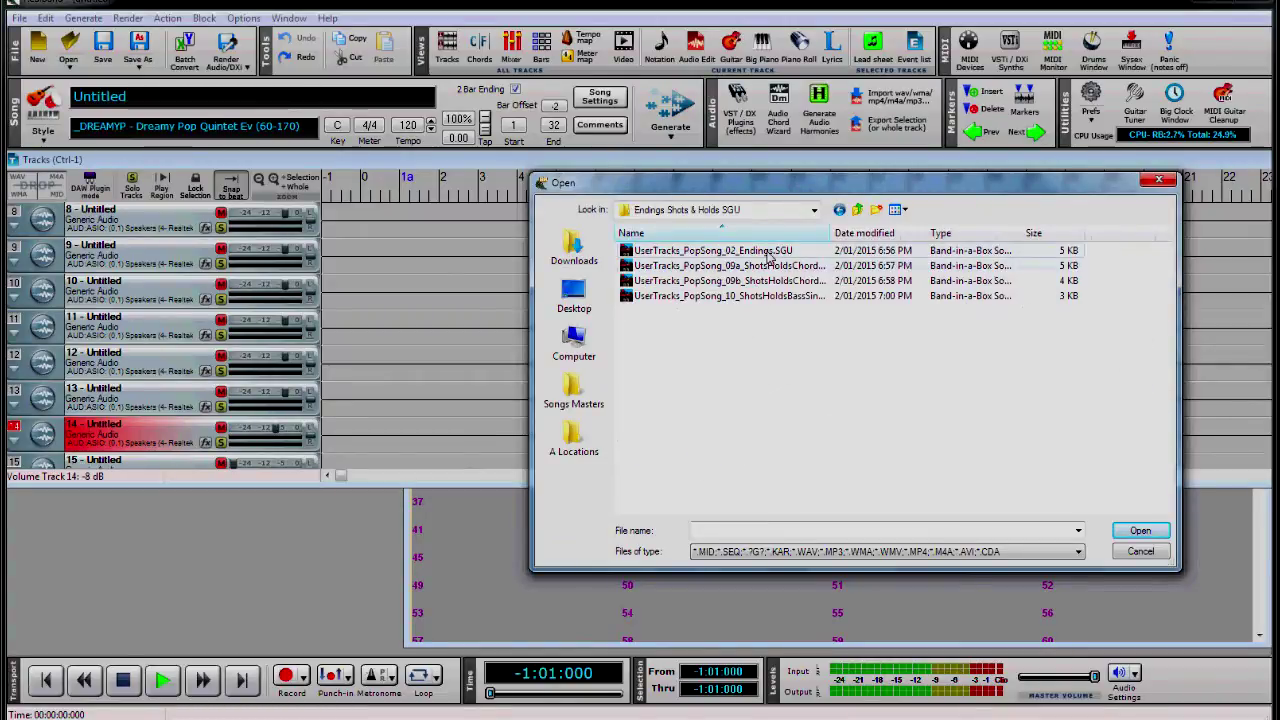
{"action": "double_click", "coordinate": [767, 252]}
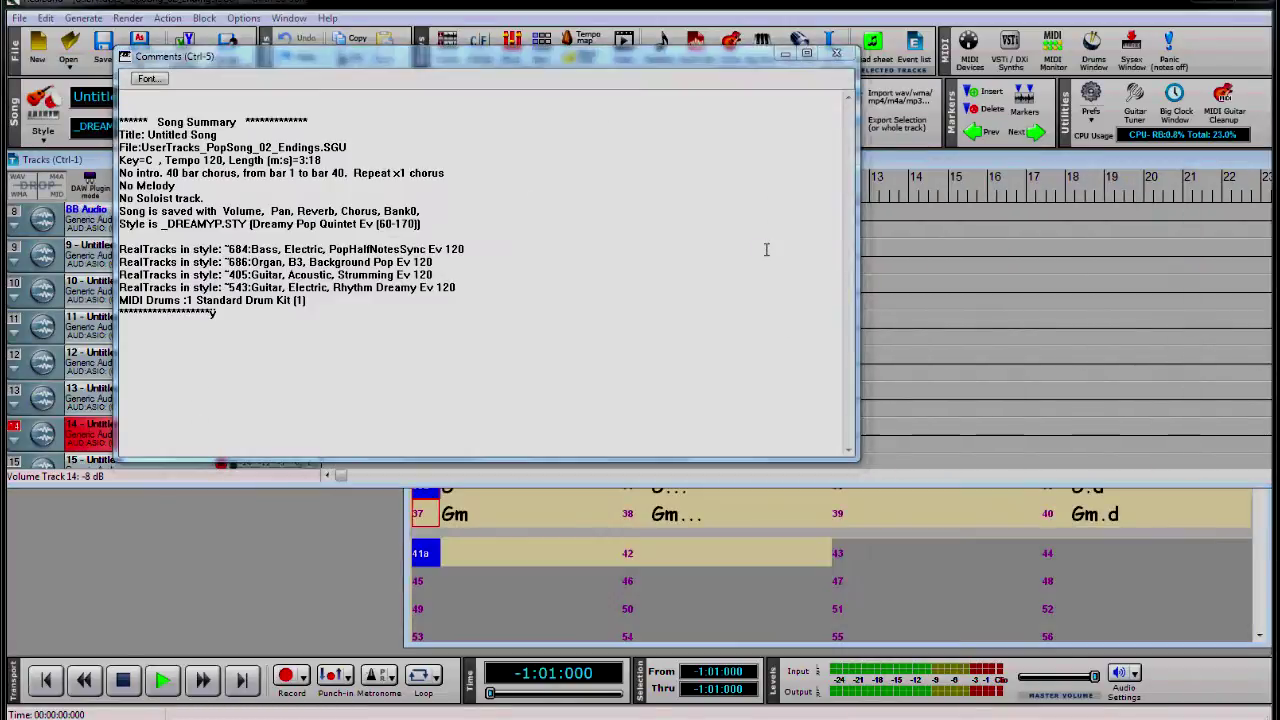
Step: Close the song summary, turn off the 2 Bar Ending, and generate all tracks for the entire song
{"action": "left_click", "coordinate": [836, 54]}
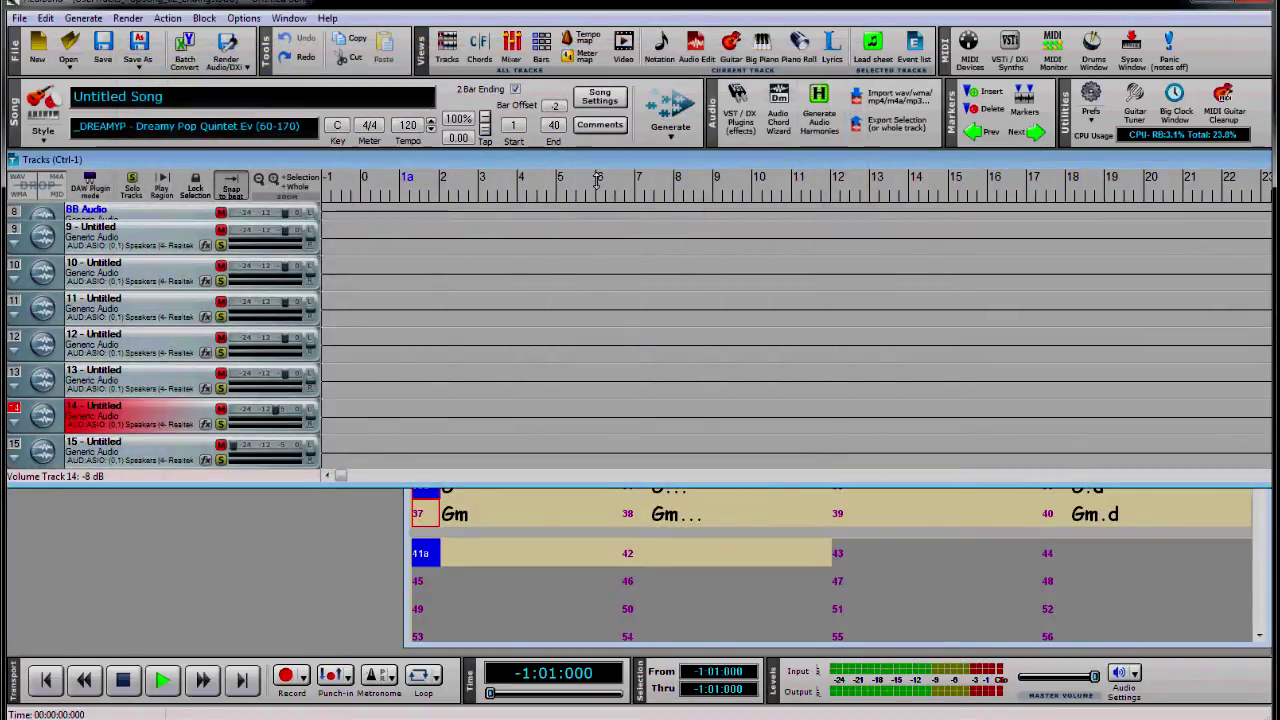
{"action": "left_click", "coordinate": [671, 140]}
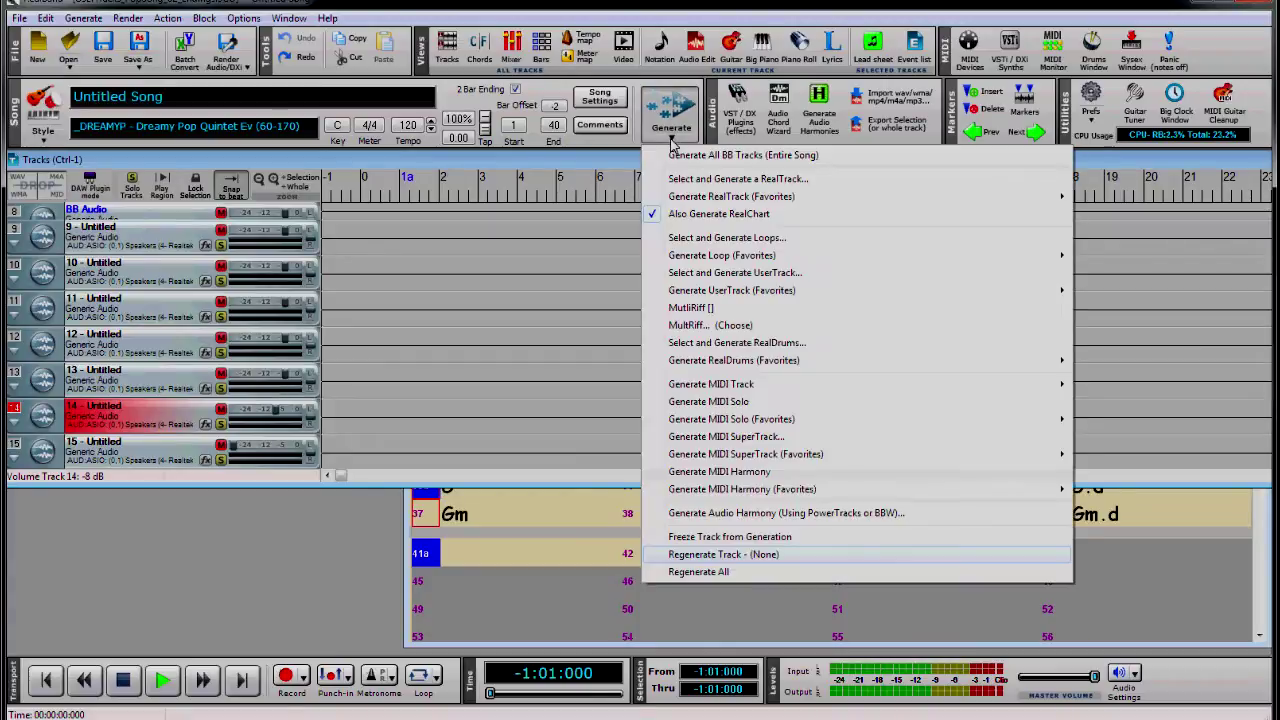
{"action": "left_click", "coordinate": [516, 92]}
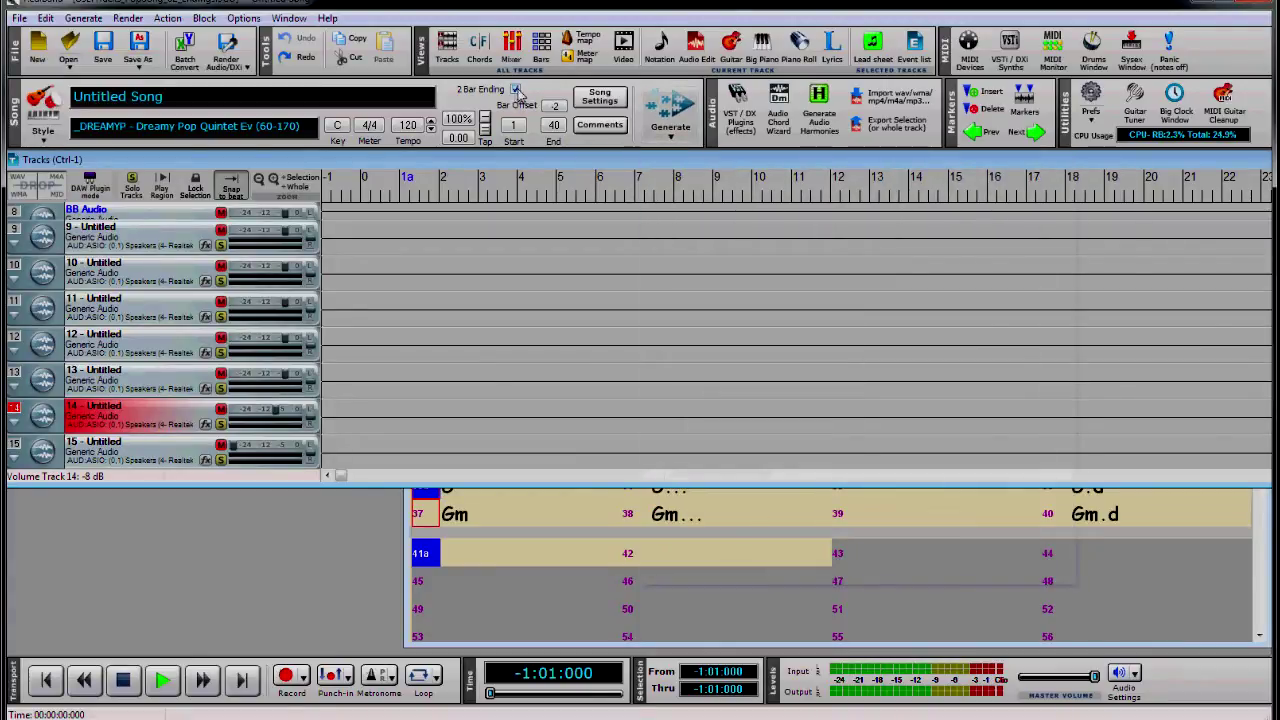
{"action": "left_click", "coordinate": [675, 145]}
{"action": "left_click", "coordinate": [732, 157]}
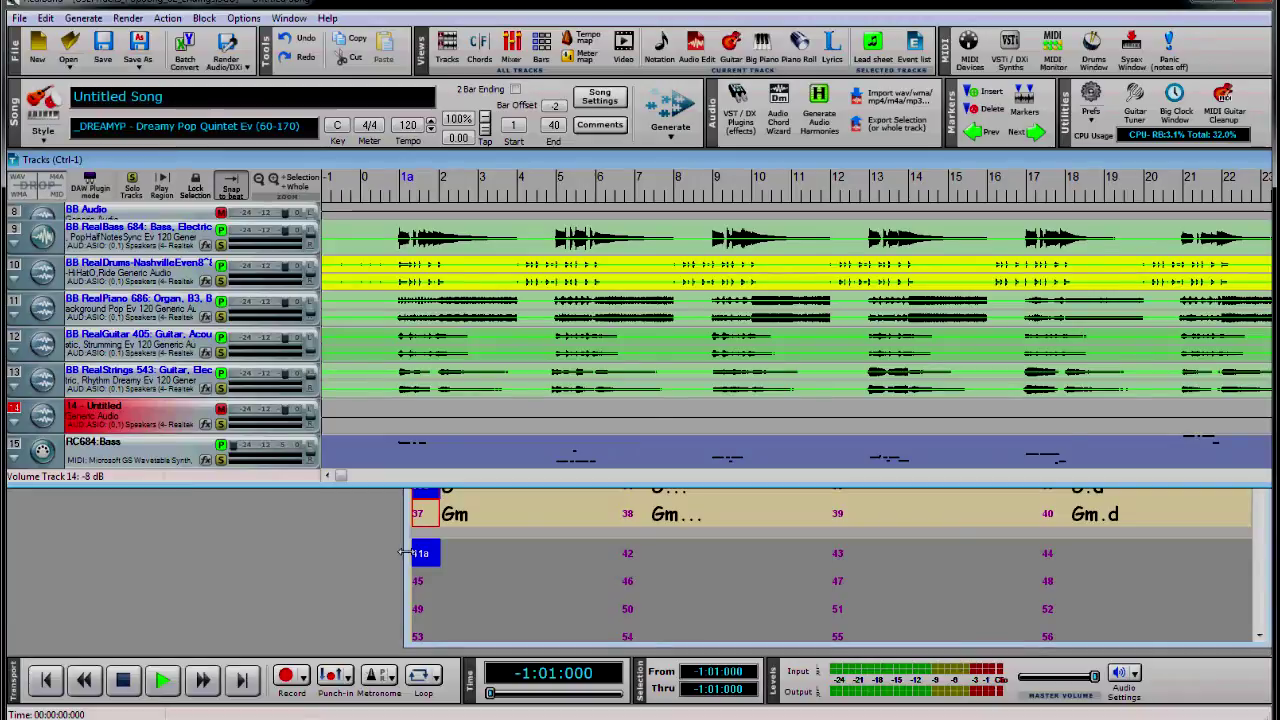
{"action": "key", "text": "ctrl+3"}
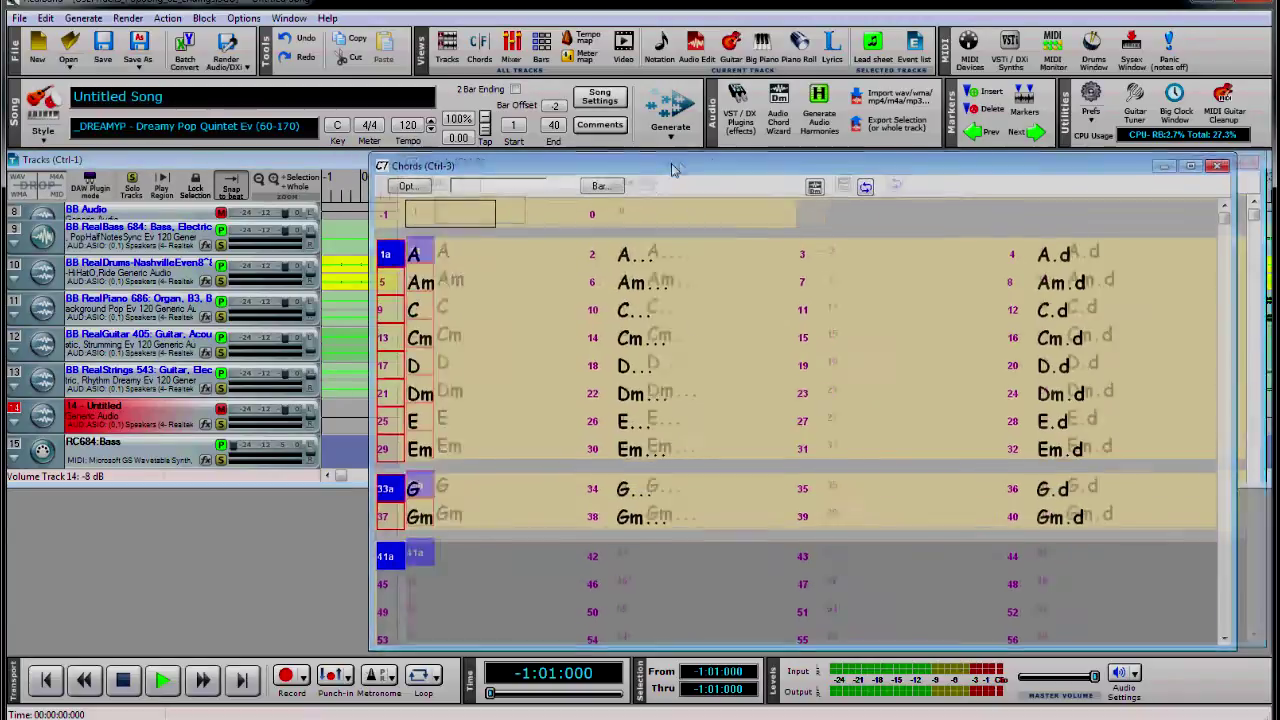
Step: Inspect bar 1's UserTracks ending-bar settings and cancel both dialogs unchanged
{"action": "mouse_move", "coordinate": [672, 170]}
{"action": "left_mouse_down"}
{"action": "mouse_move", "coordinate": [640, 180]}
{"action": "mouse_move", "coordinate": [676, 175]}
{"action": "left_mouse_up"}
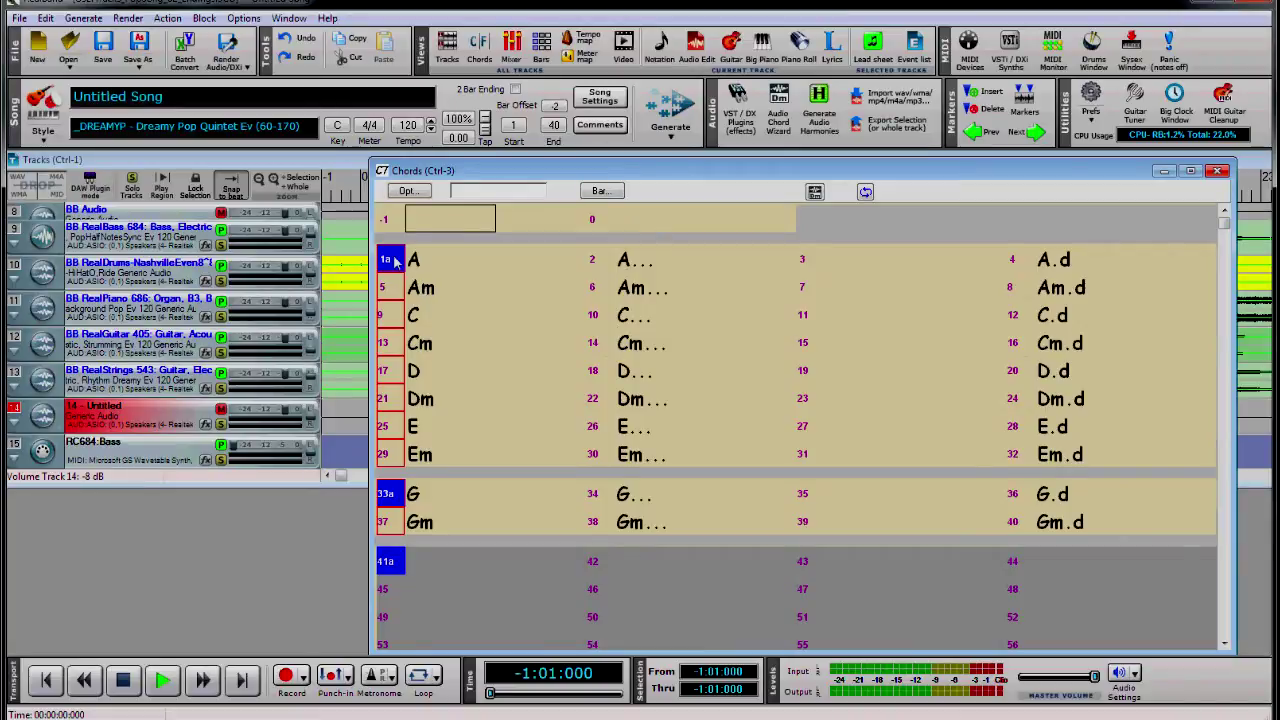
{"action": "left_click", "coordinate": [416, 261]}
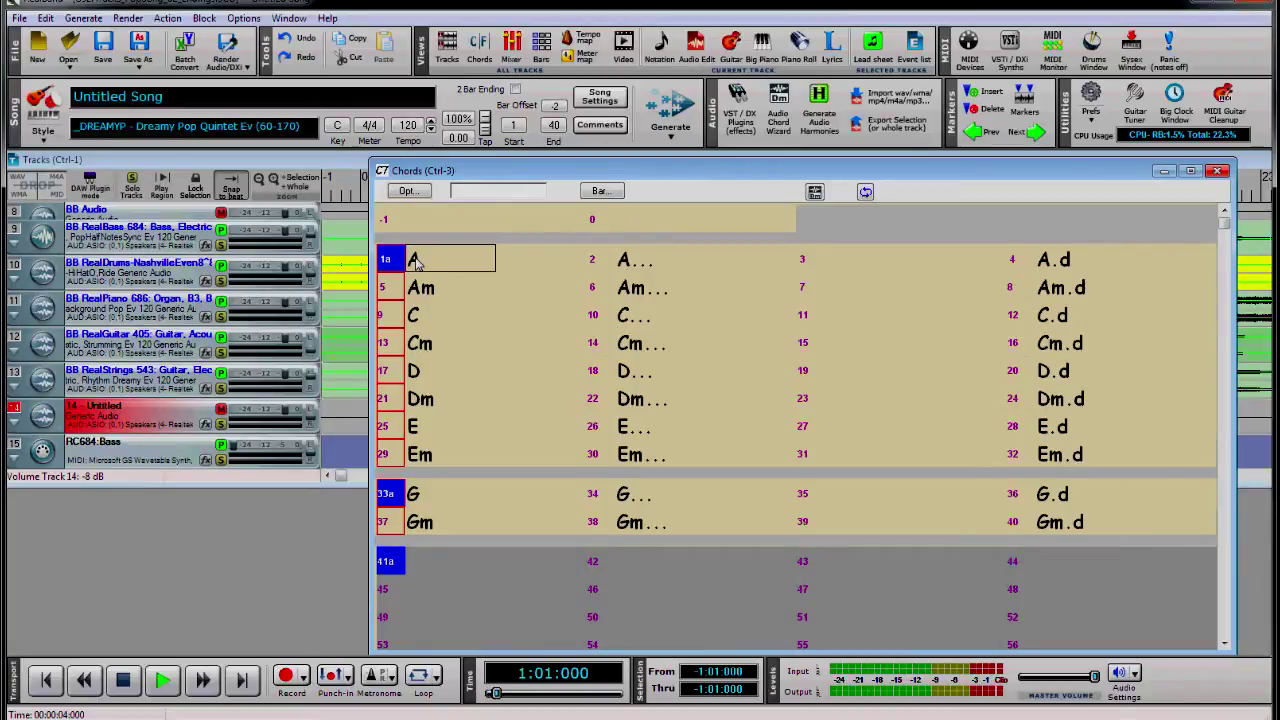
{"action": "left_click", "coordinate": [599, 192]}
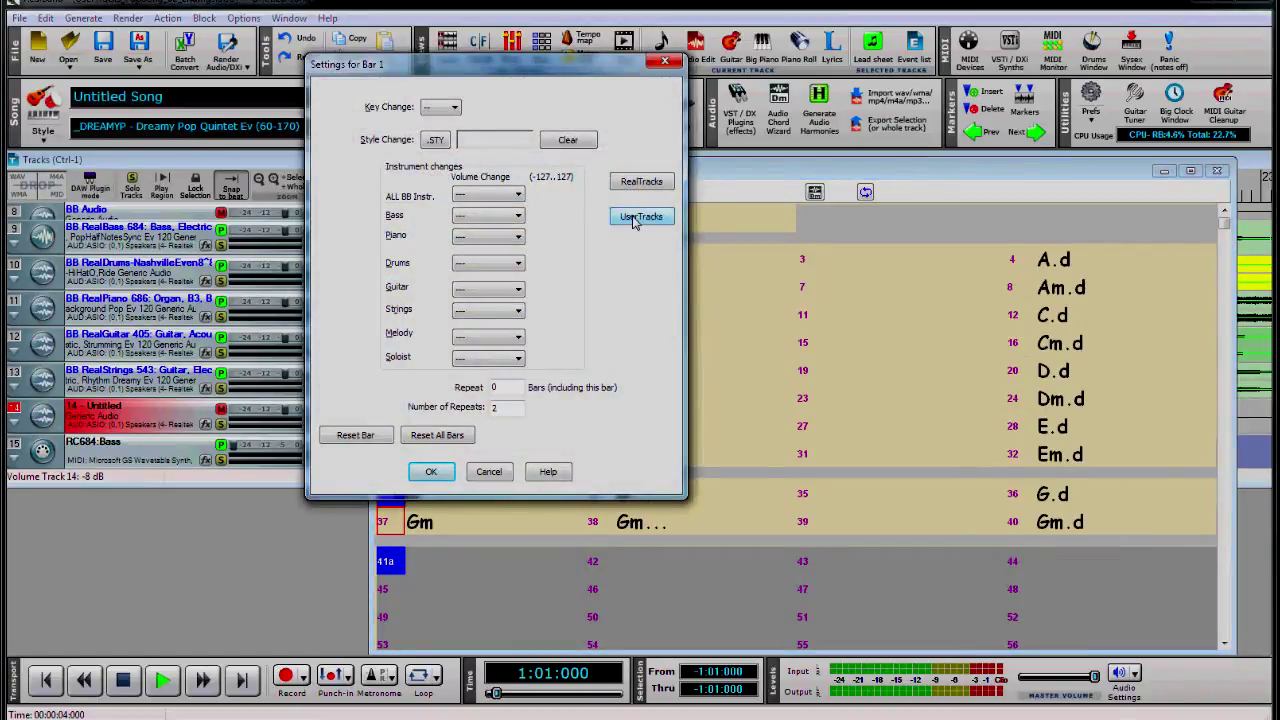
{"action": "left_click_drag", "start_coordinate": [632, 221], "coordinate": [1197, 191]}
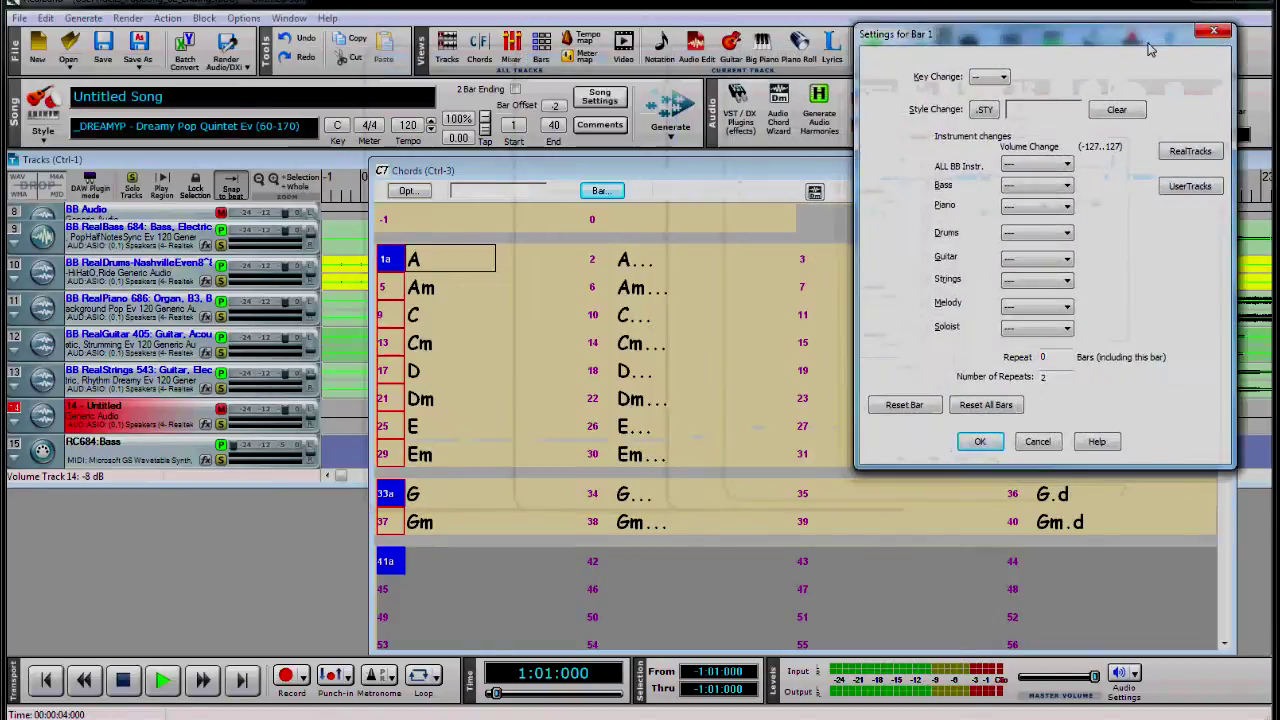
{"action": "left_click", "coordinate": [1190, 187]}
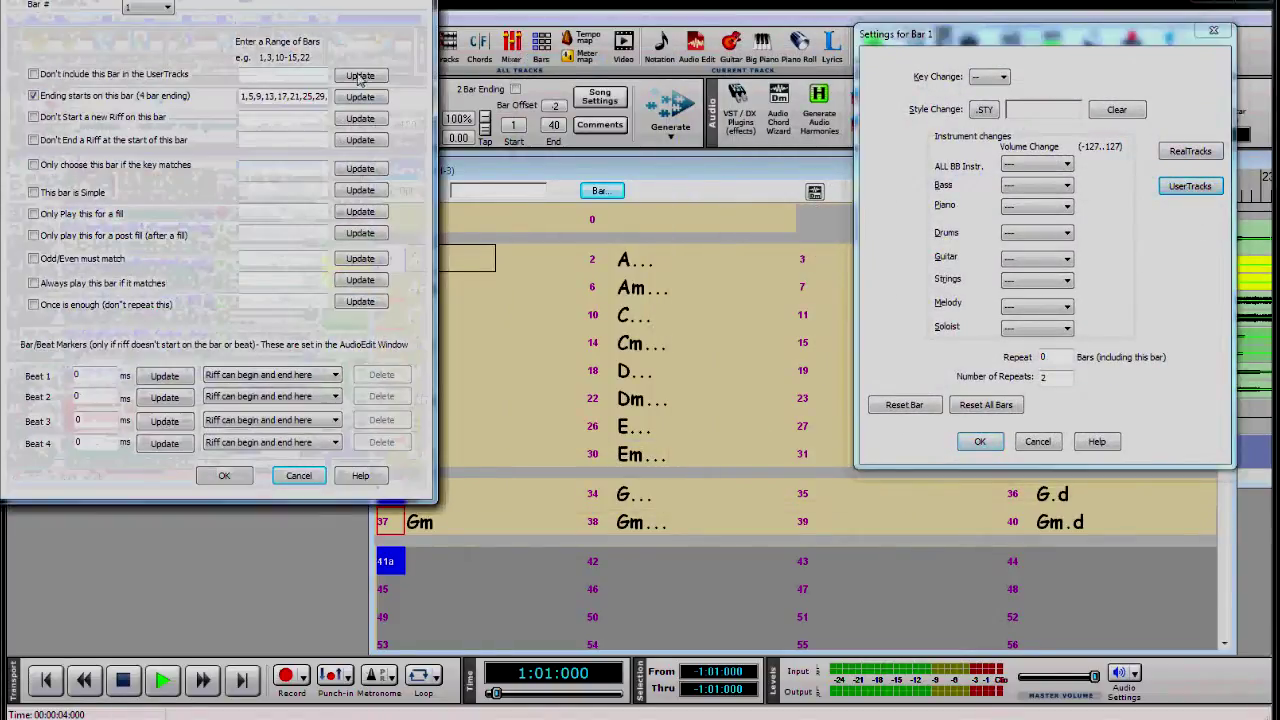
{"action": "left_click_drag", "start_coordinate": [318, 2], "coordinate": [1048, 190]}
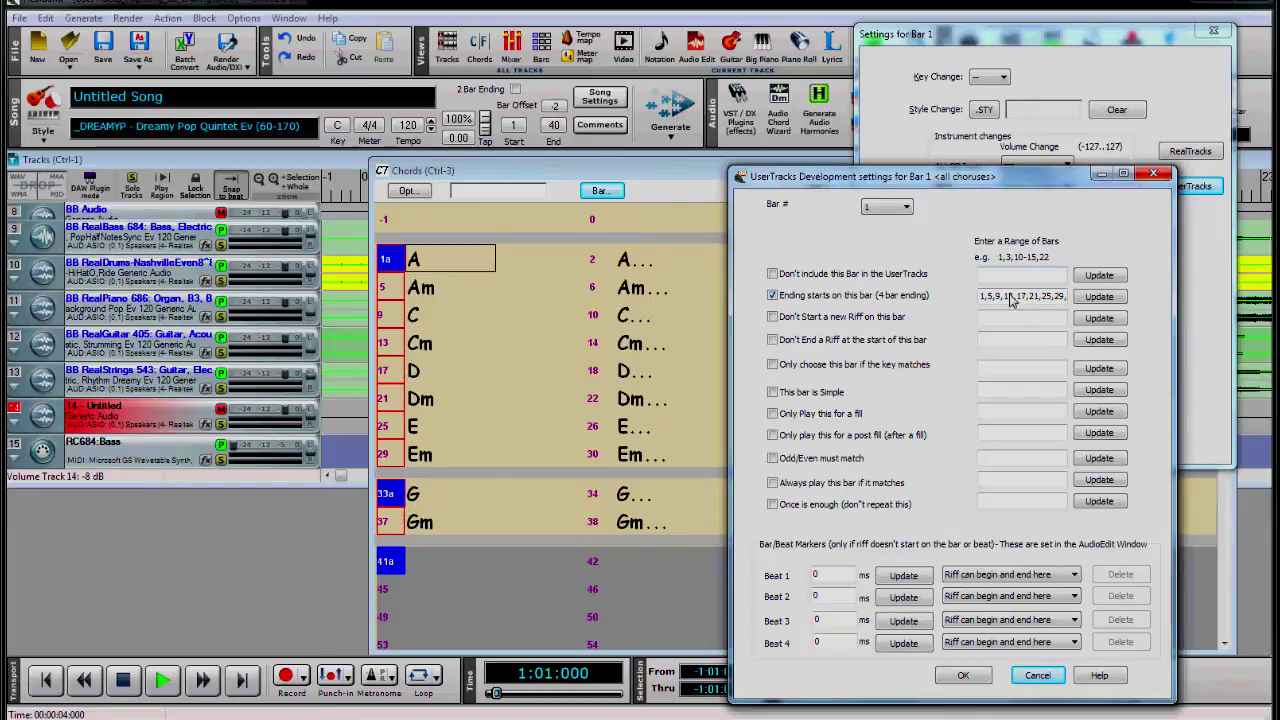
{"action": "left_click_drag", "start_coordinate": [1008, 296], "coordinate": [1078, 293]}
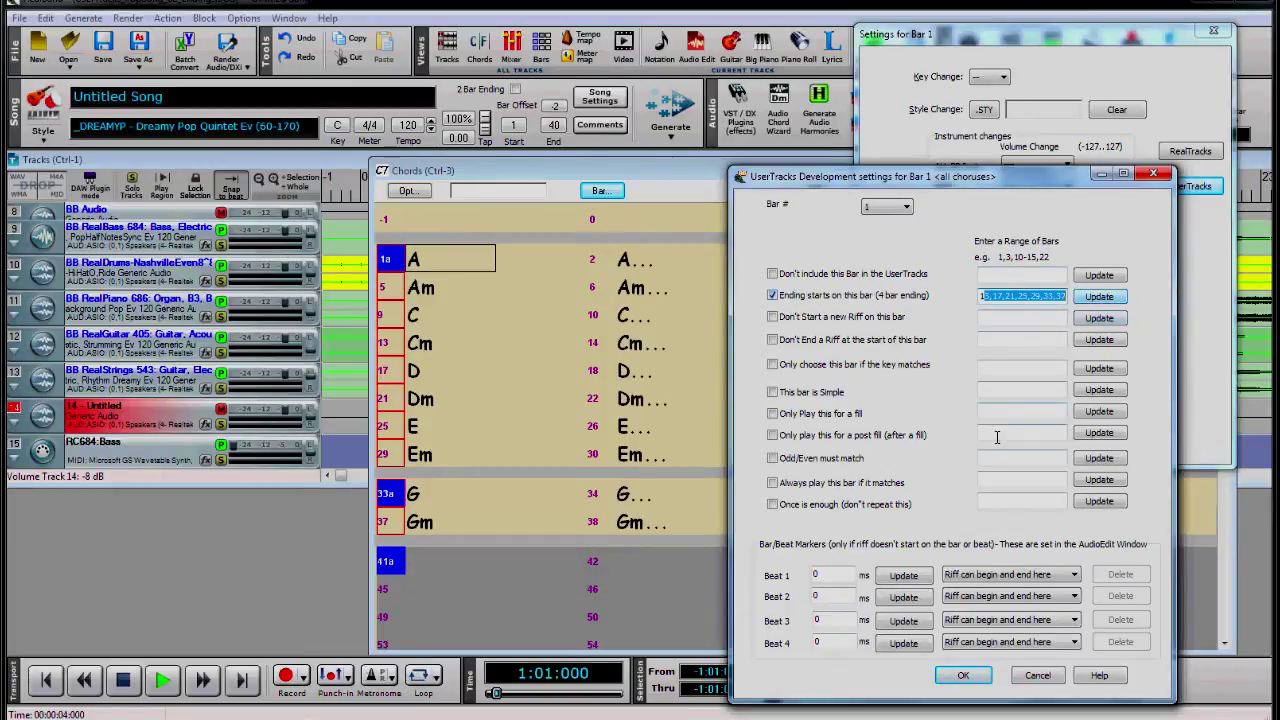
{"action": "left_click", "coordinate": [1018, 678]}
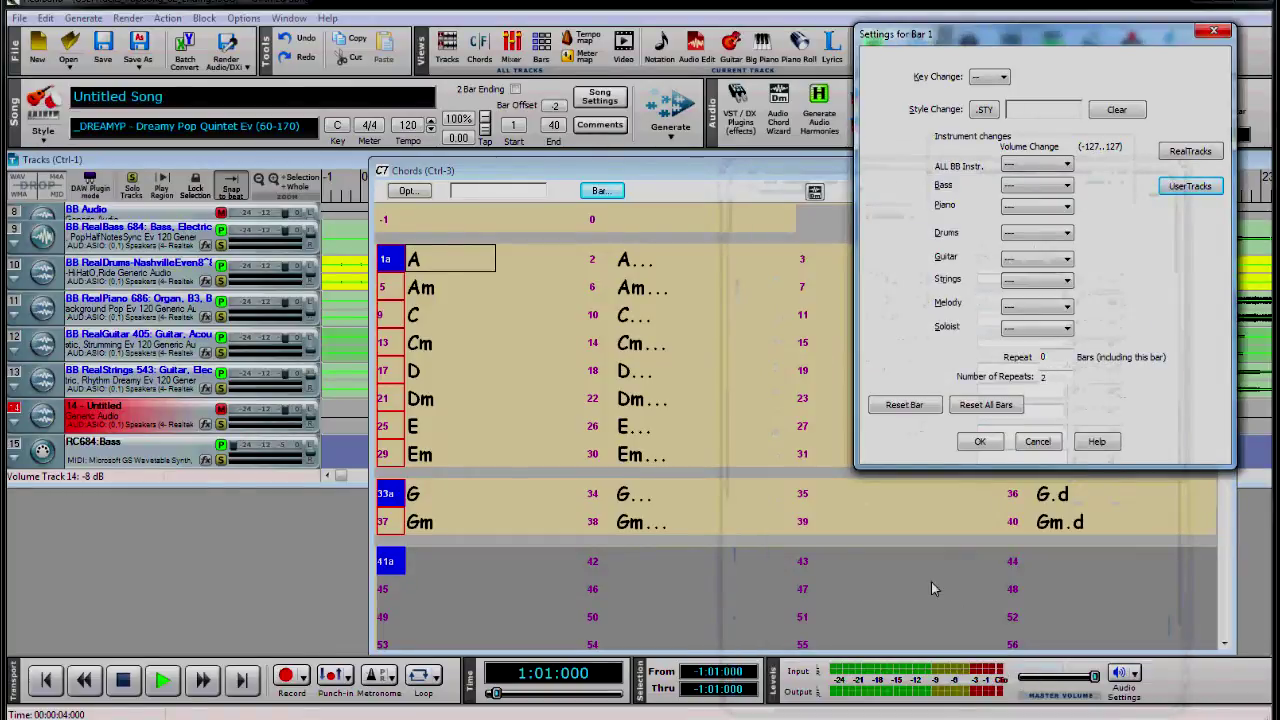
{"action": "left_click", "coordinate": [1038, 448]}
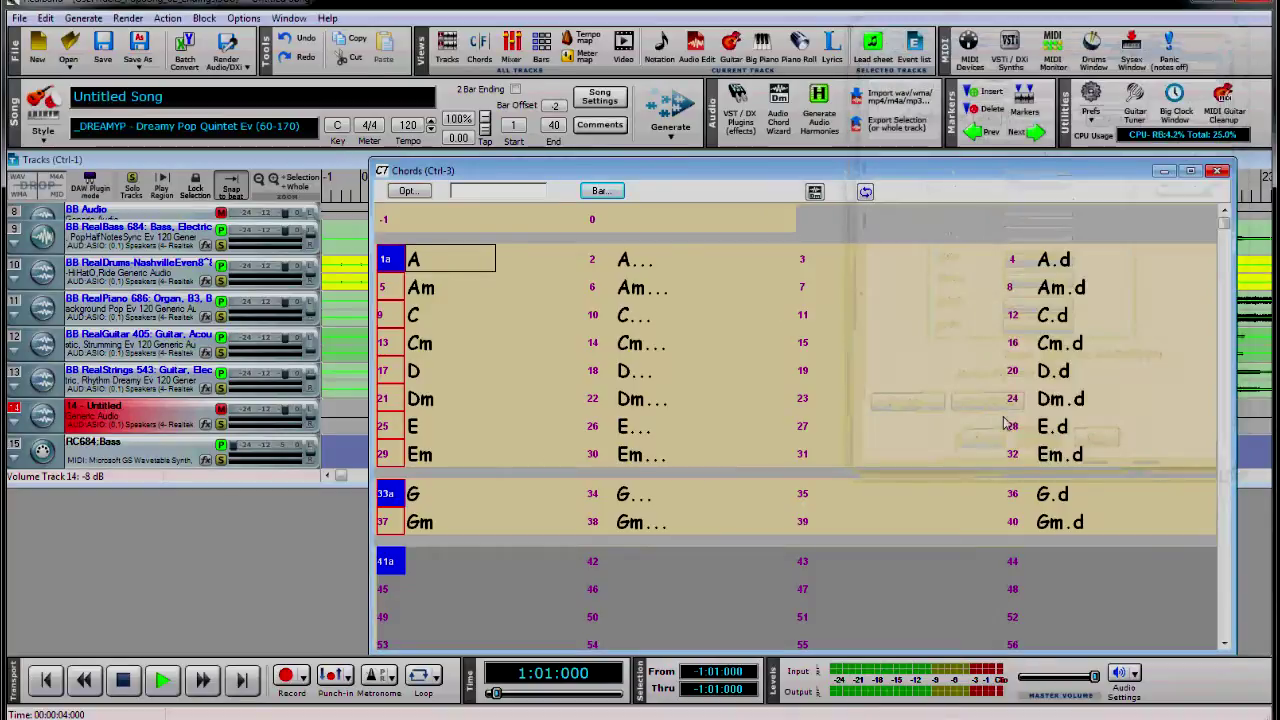
Step: Return to the tracks view, select the bass track, and play the song
{"action": "left_click", "coordinate": [323, 168]}
{"action": "left_click", "coordinate": [352, 242]}
{"action": "key", "text": "space"}
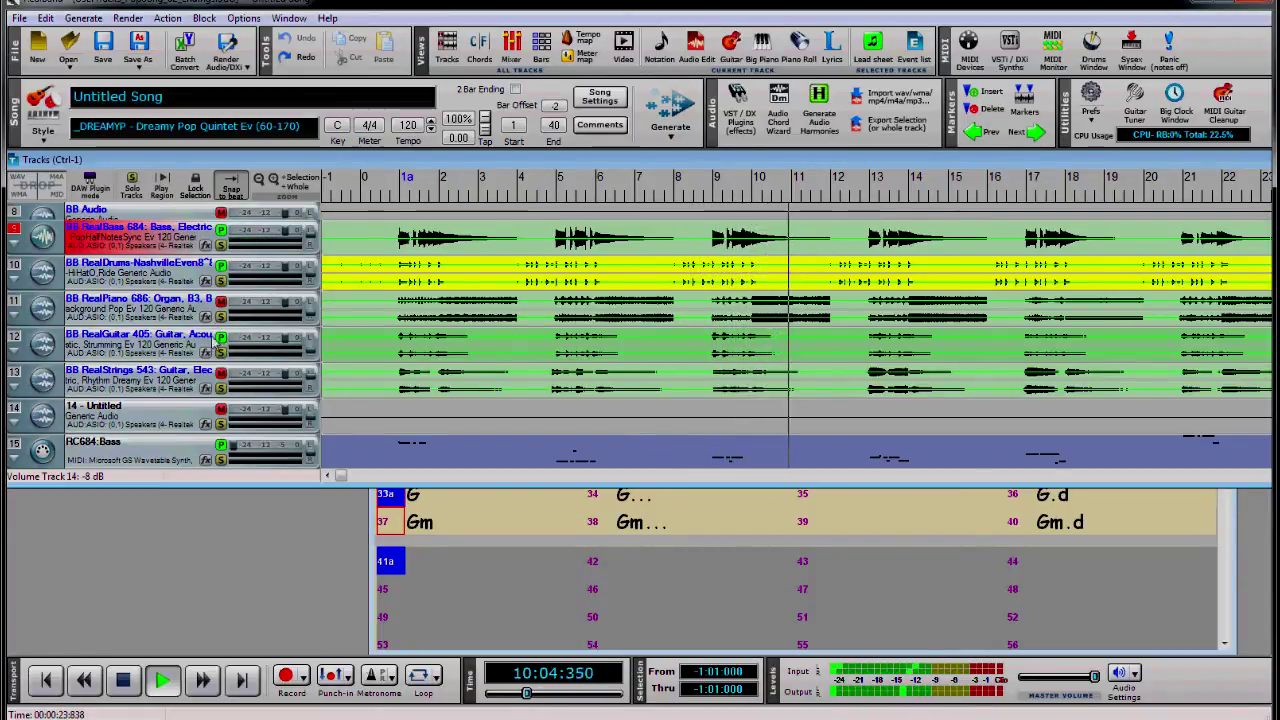
Step: Stop playback, rewind to the song start, and select empty track 14
{"action": "left_click", "coordinate": [124, 682]}
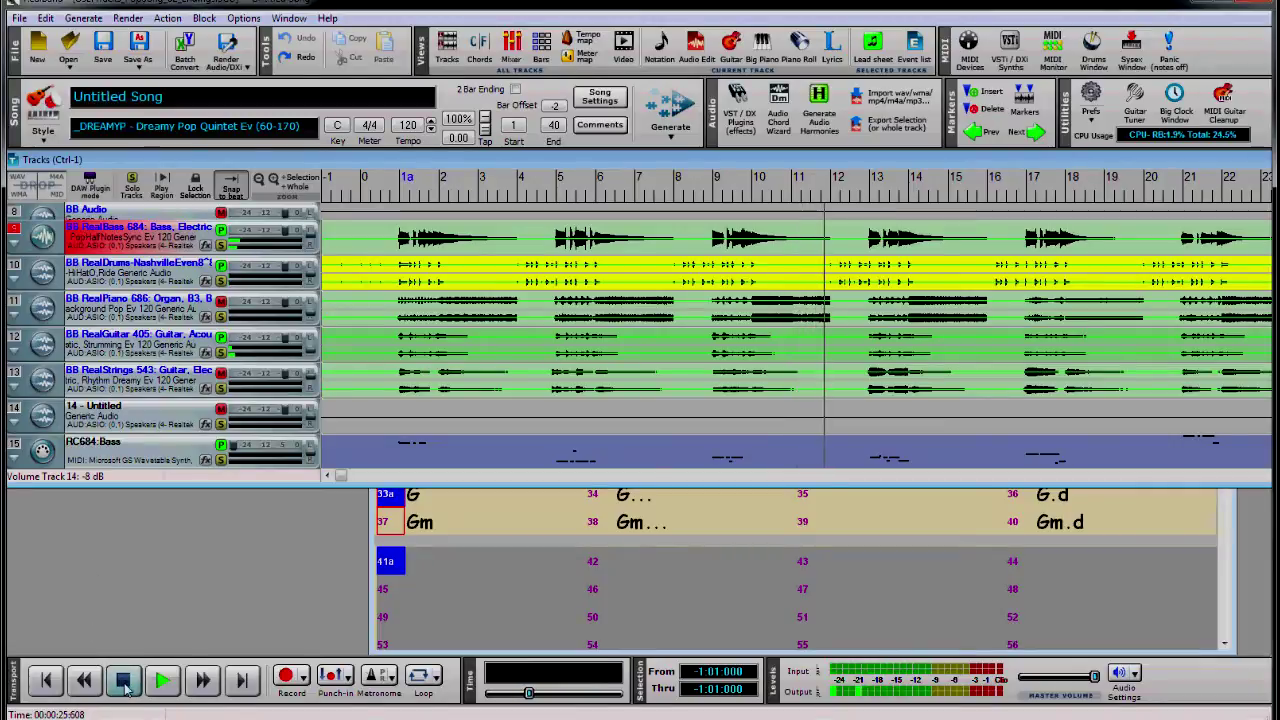
{"action": "left_click", "coordinate": [46, 681]}
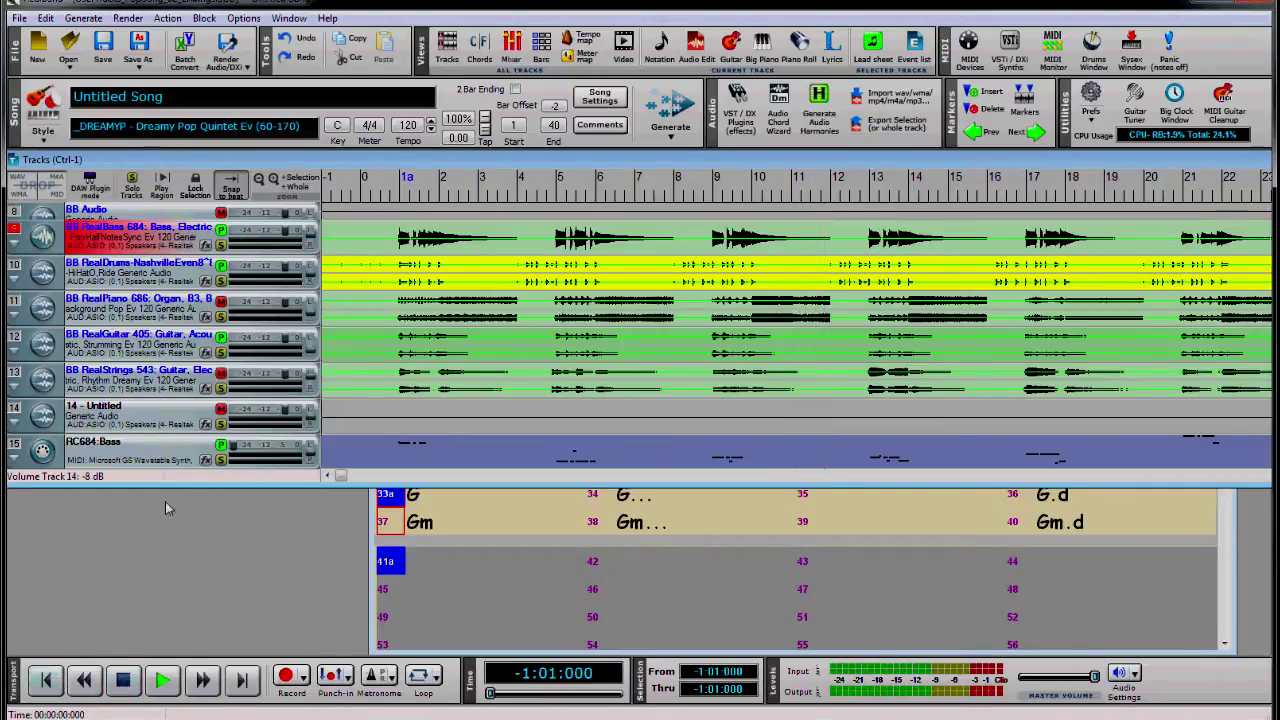
{"action": "left_click", "coordinate": [160, 426]}
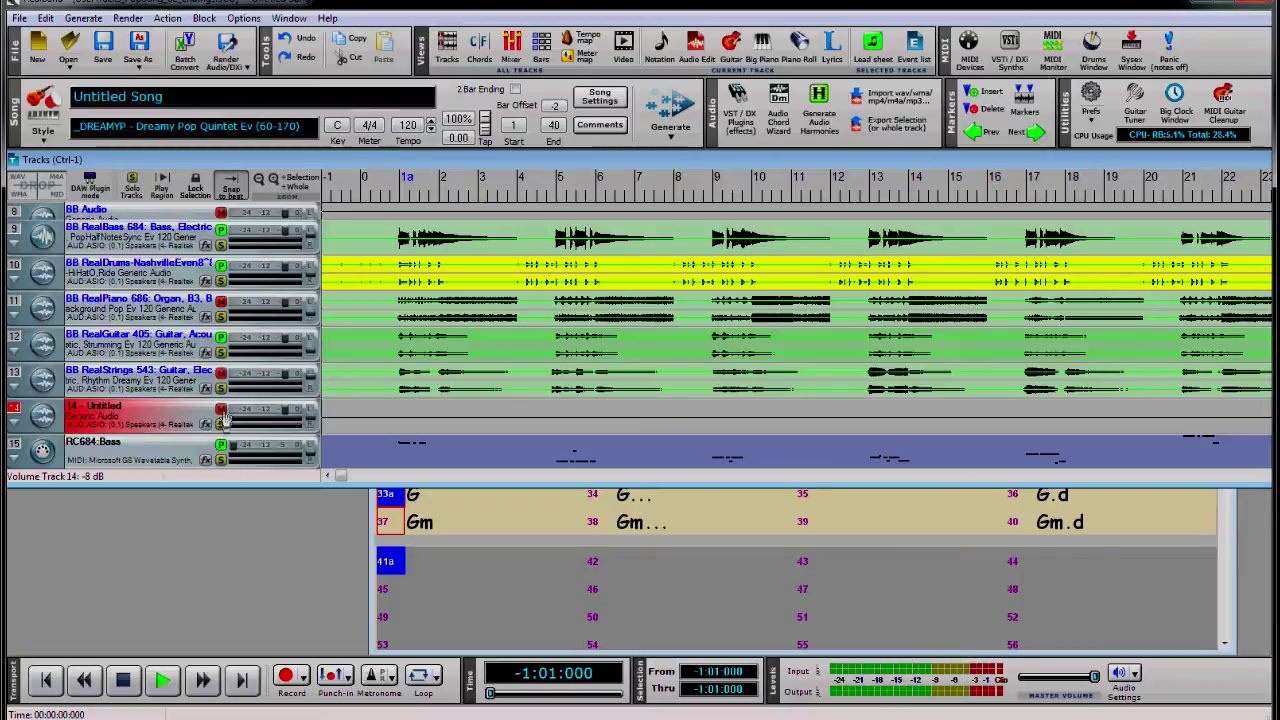
Step: Record Guitar Take 1 on track 14 over the Dreamy Pop chord chart, then play it back to bar 4
{"action": "left_click", "coordinate": [479, 45]}
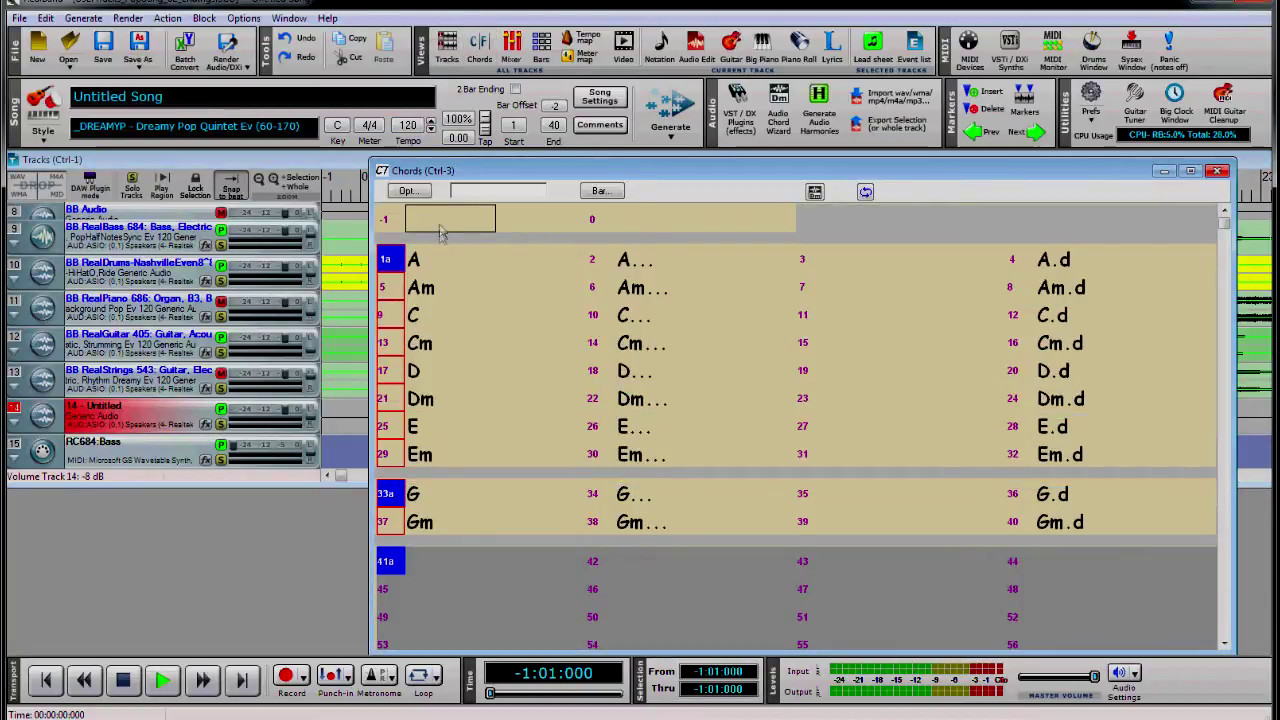
{"action": "left_click", "coordinate": [286, 678]}
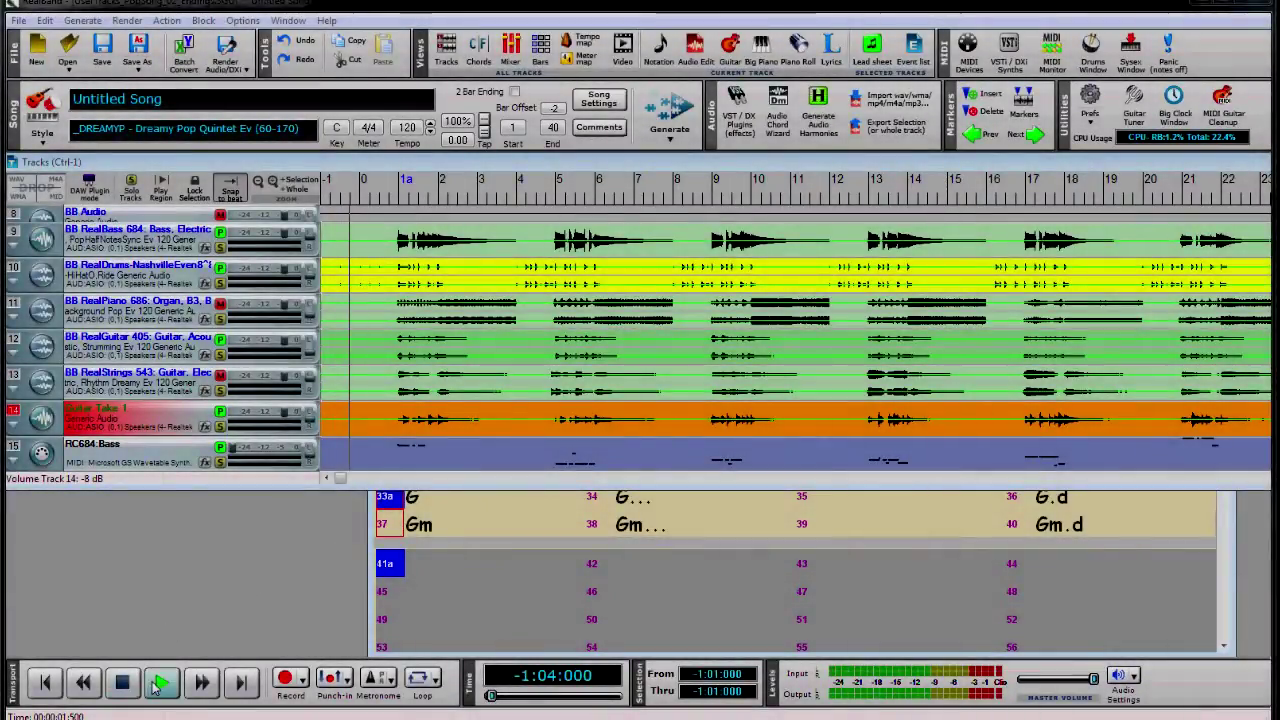
{"action": "left_click", "coordinate": [158, 683]}
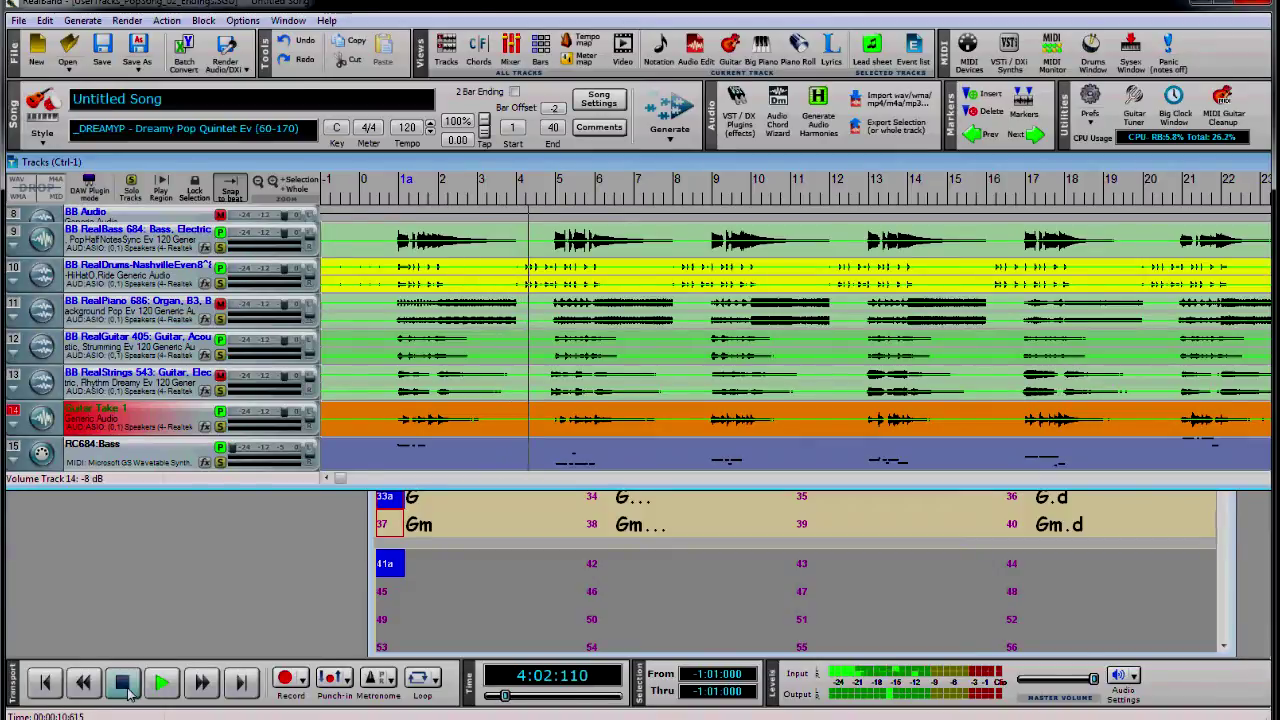
Step: Stop playback and save the song as UserTracks_PopSong_02_Endings.SGU in the Guitar, Electric, Rhythm Pop Ev 120 folder
{"action": "left_click", "coordinate": [124, 684]}
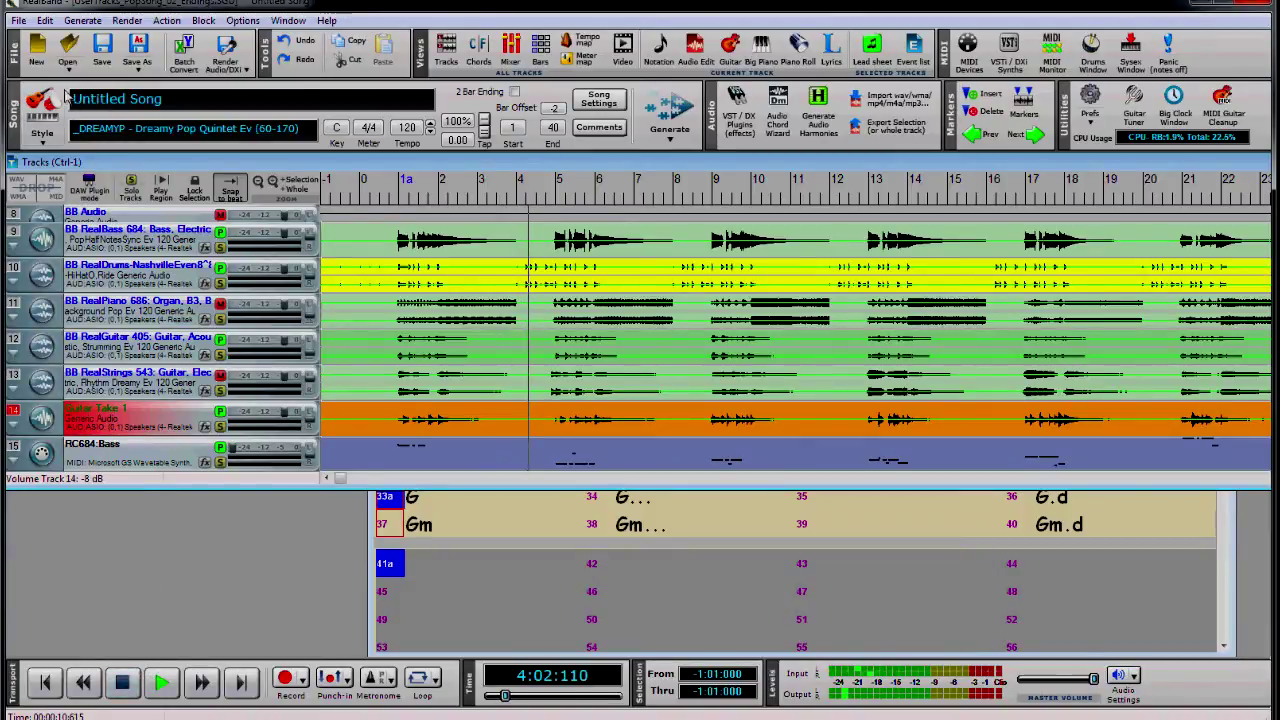
{"action": "left_click", "coordinate": [18, 20]}
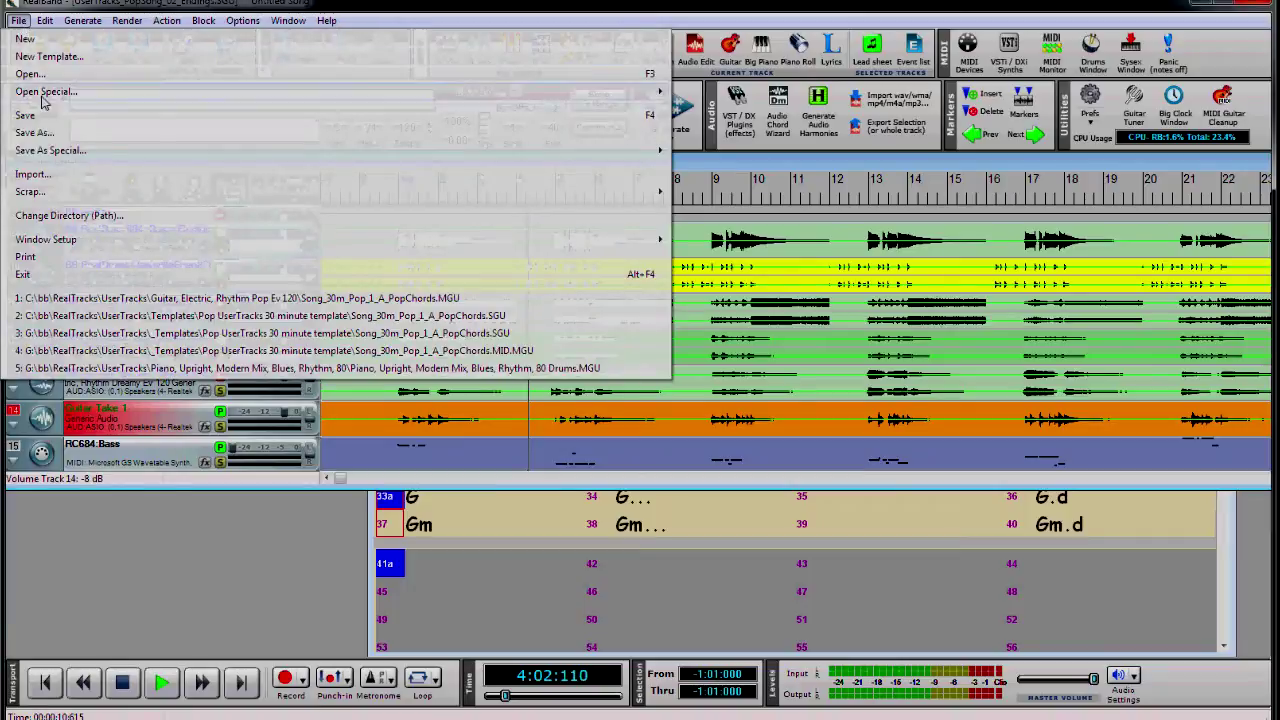
{"action": "left_click", "coordinate": [34, 132]}
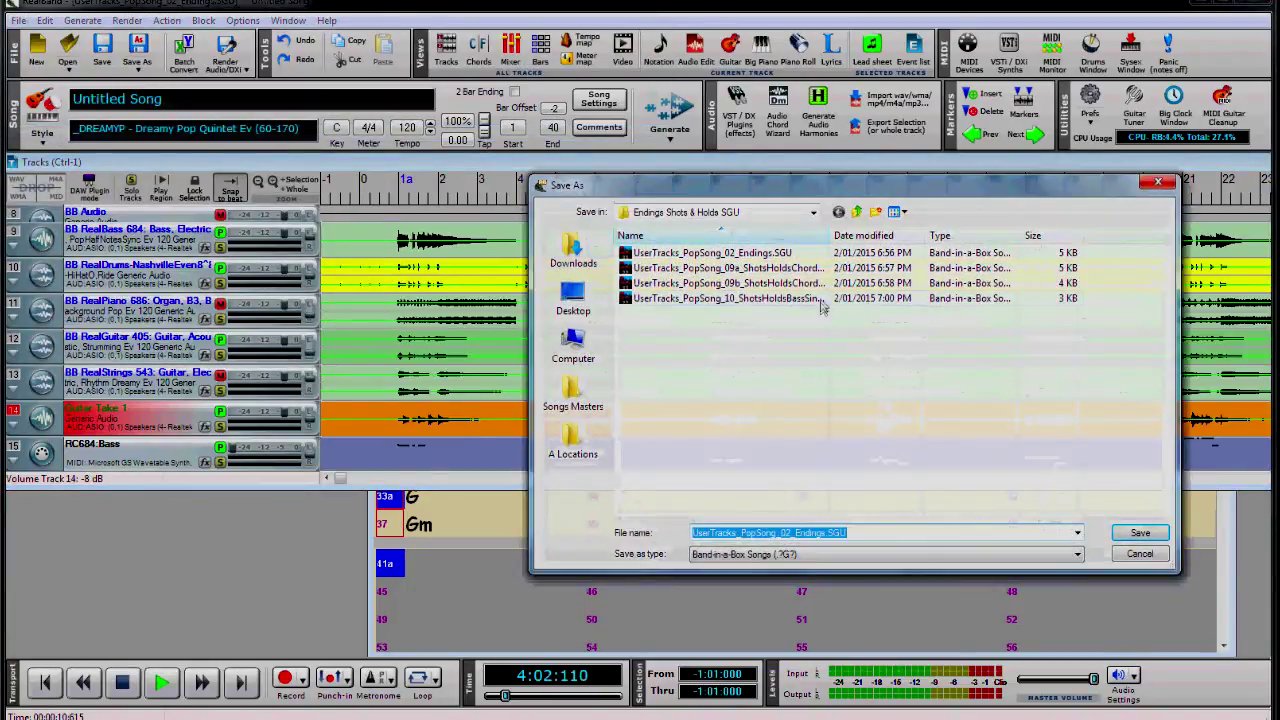
{"action": "left_click", "coordinate": [857, 213]}
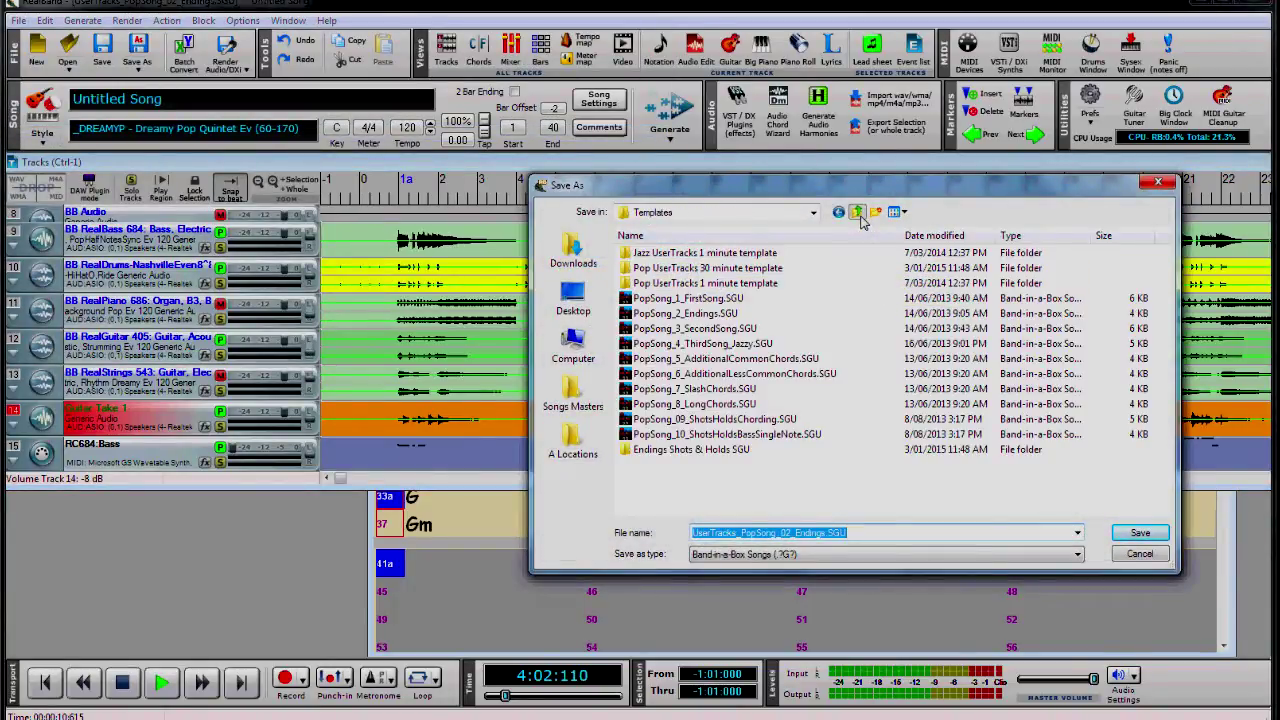
{"action": "left_click", "coordinate": [857, 213]}
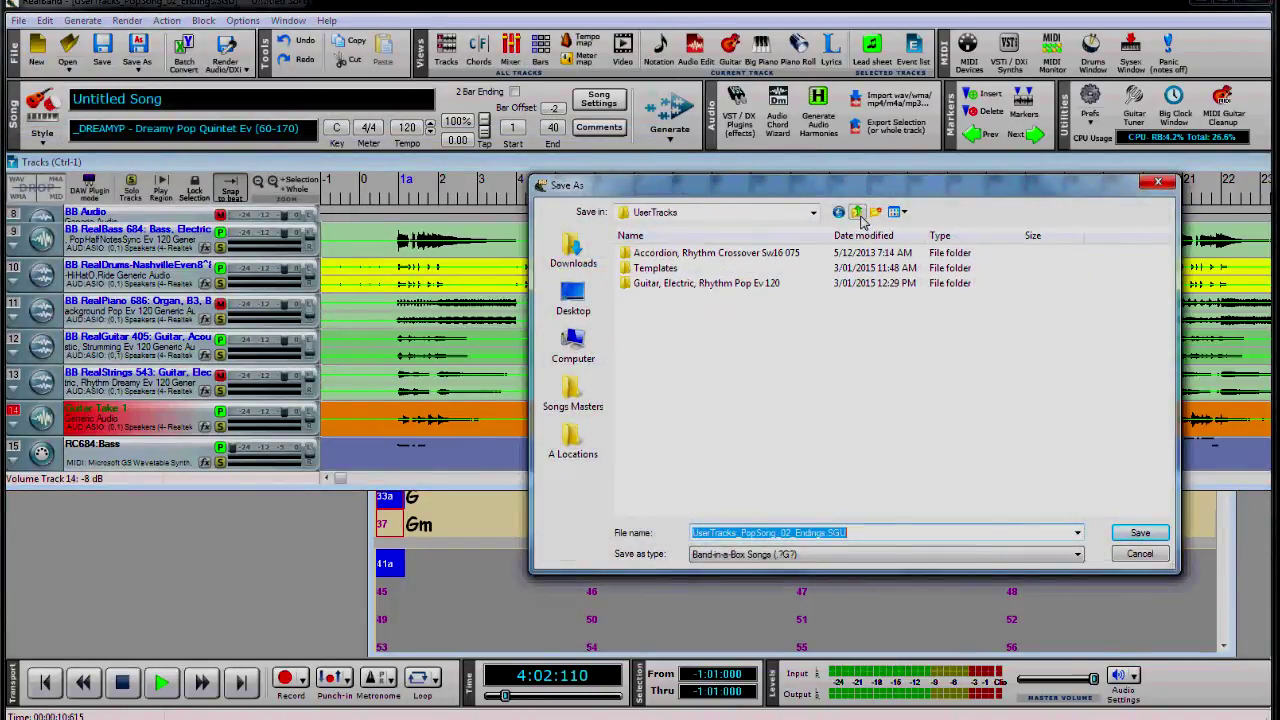
{"action": "double_click", "coordinate": [772, 285]}
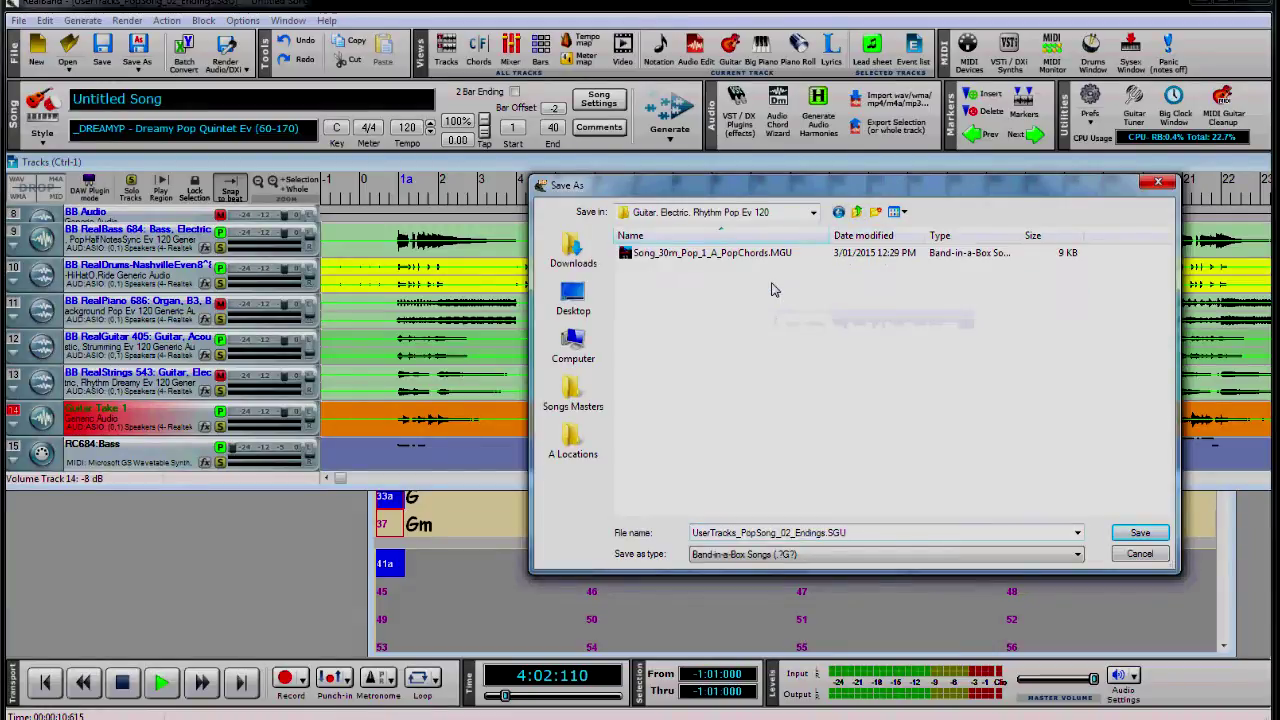
{"action": "left_click", "coordinate": [1133, 538]}
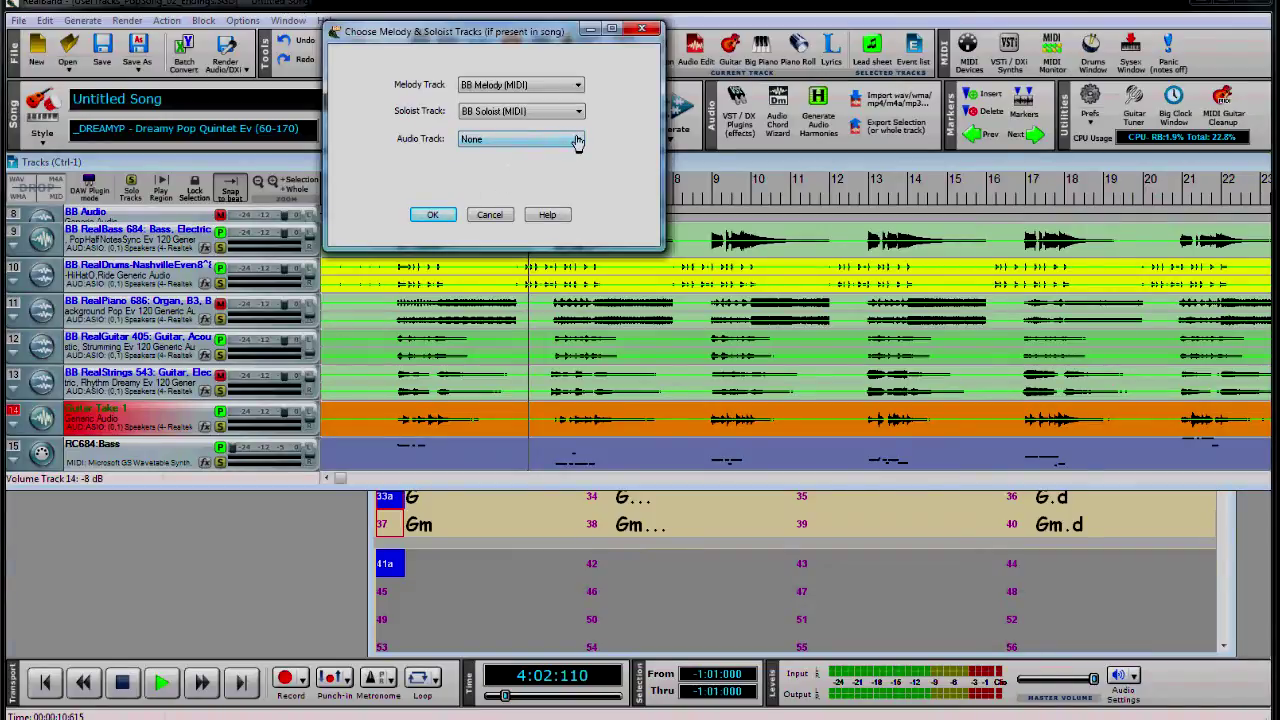
Step: Set Guitar Take 1 as the saved song's audio track and confirm
{"action": "left_click", "coordinate": [577, 142]}
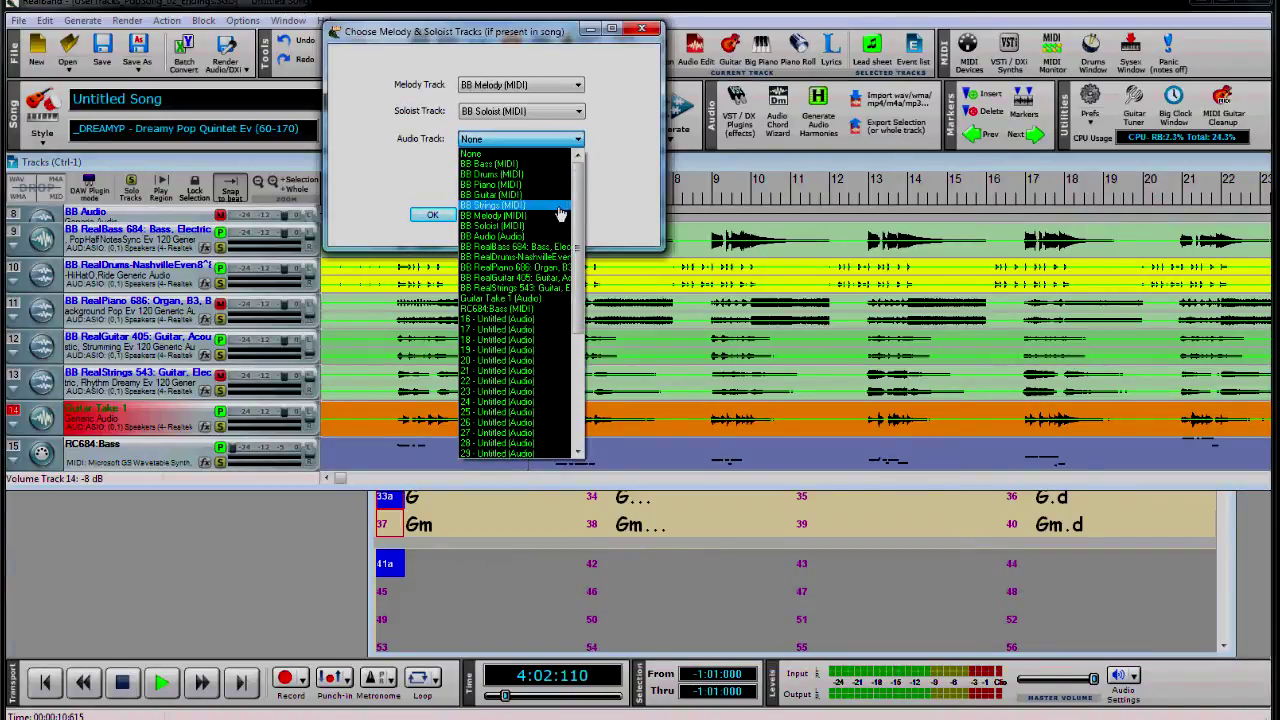
{"action": "left_click", "coordinate": [537, 302]}
{"action": "left_click", "coordinate": [440, 217]}
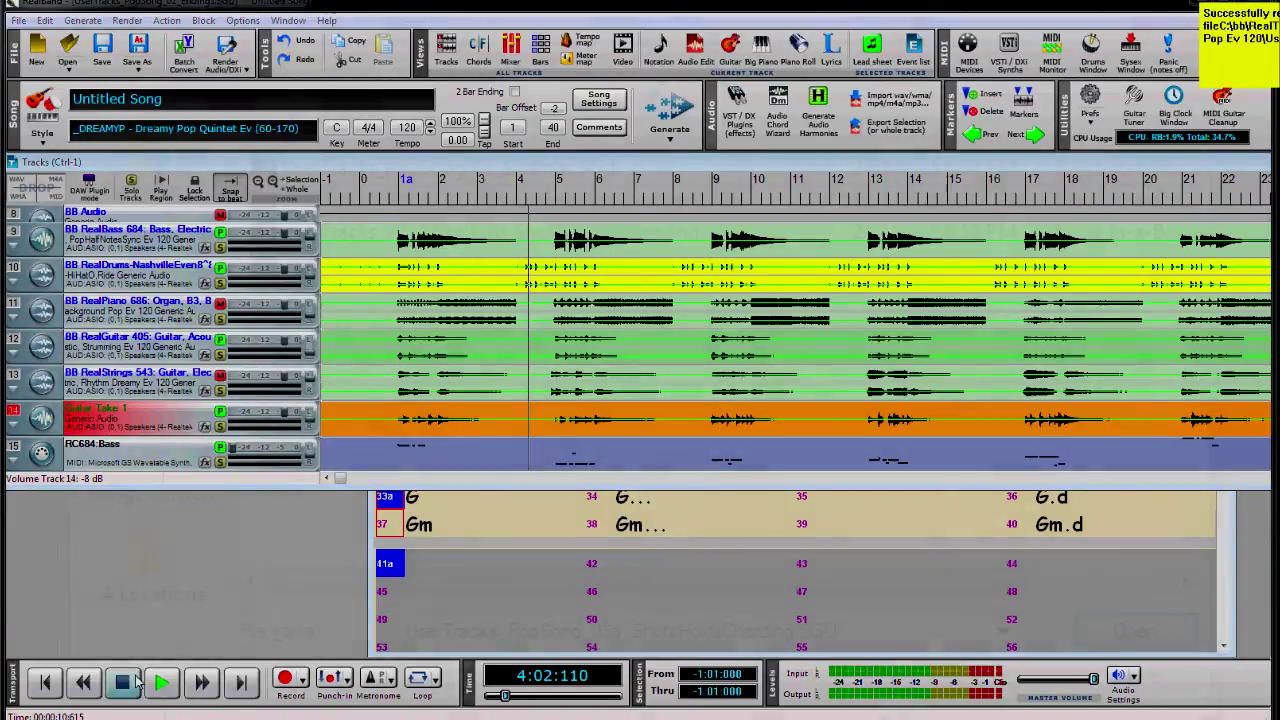
{"action": "key", "text": "ctrl+o"}
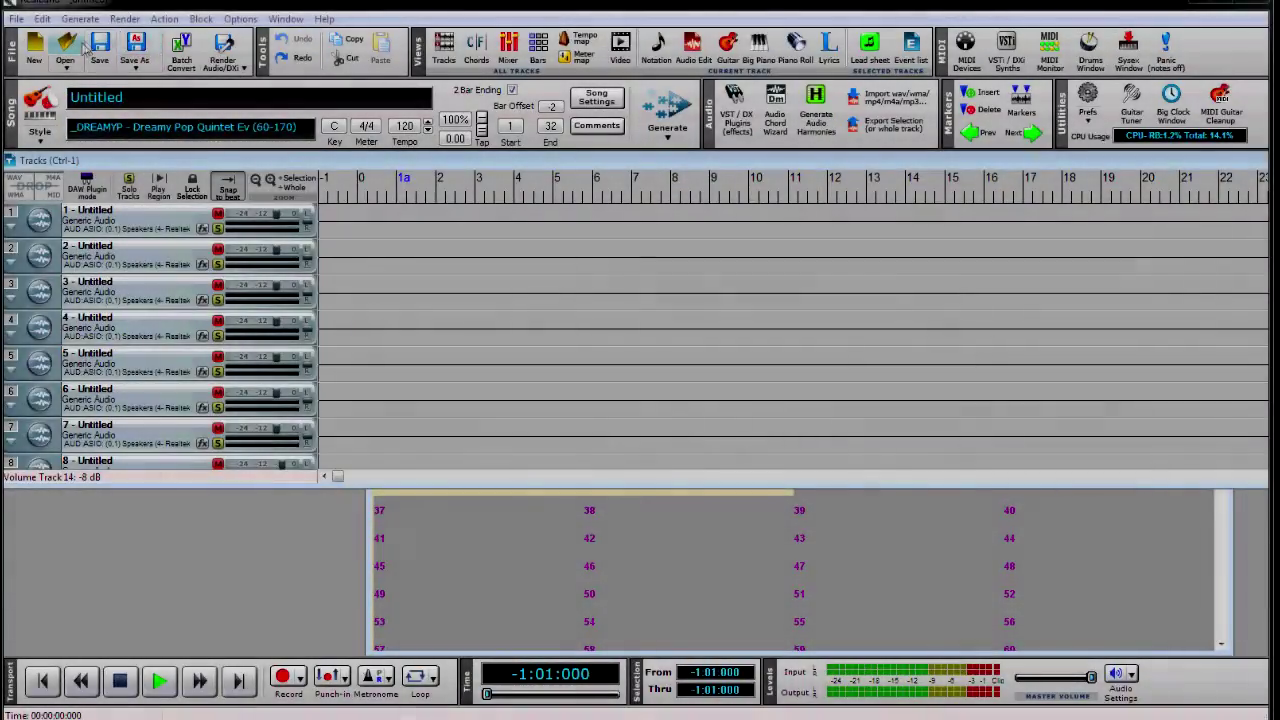
Step: Open the UserTracks_PopSong_09a_ShotsHoldsChording.SGU template and dismiss its comments
{"action": "left_click", "coordinate": [66, 46]}
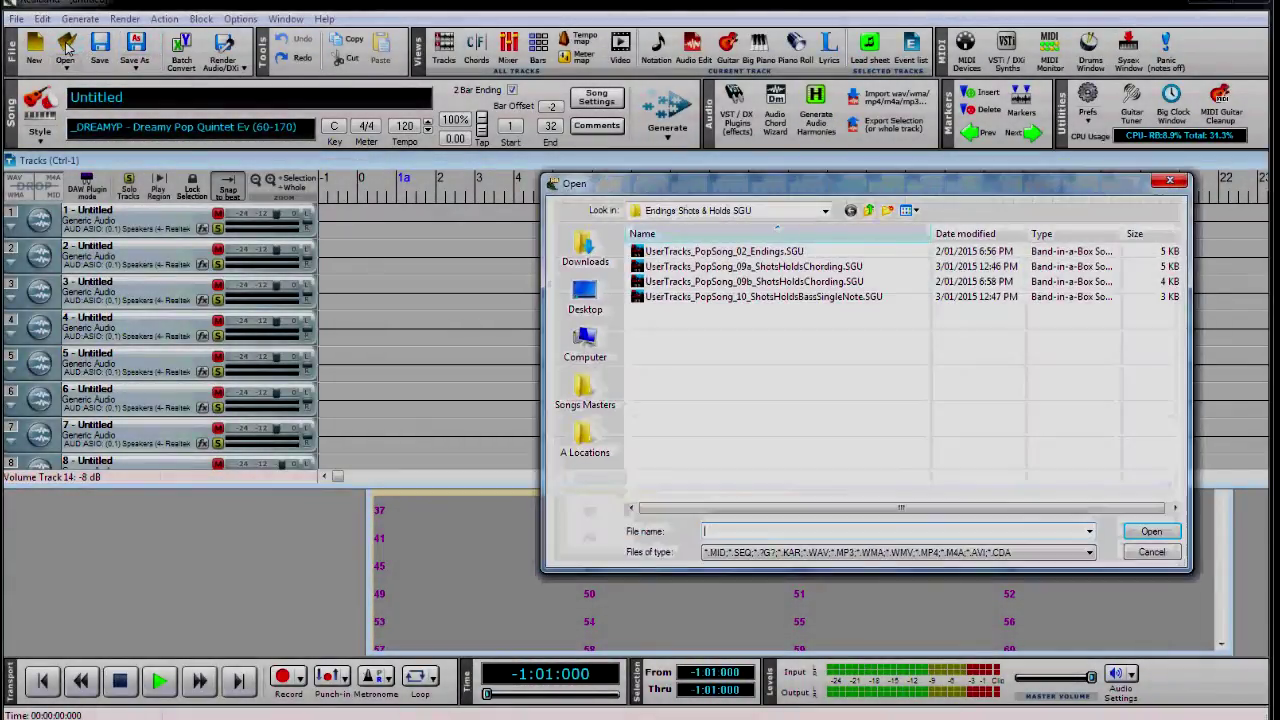
{"action": "left_click", "coordinate": [830, 267]}
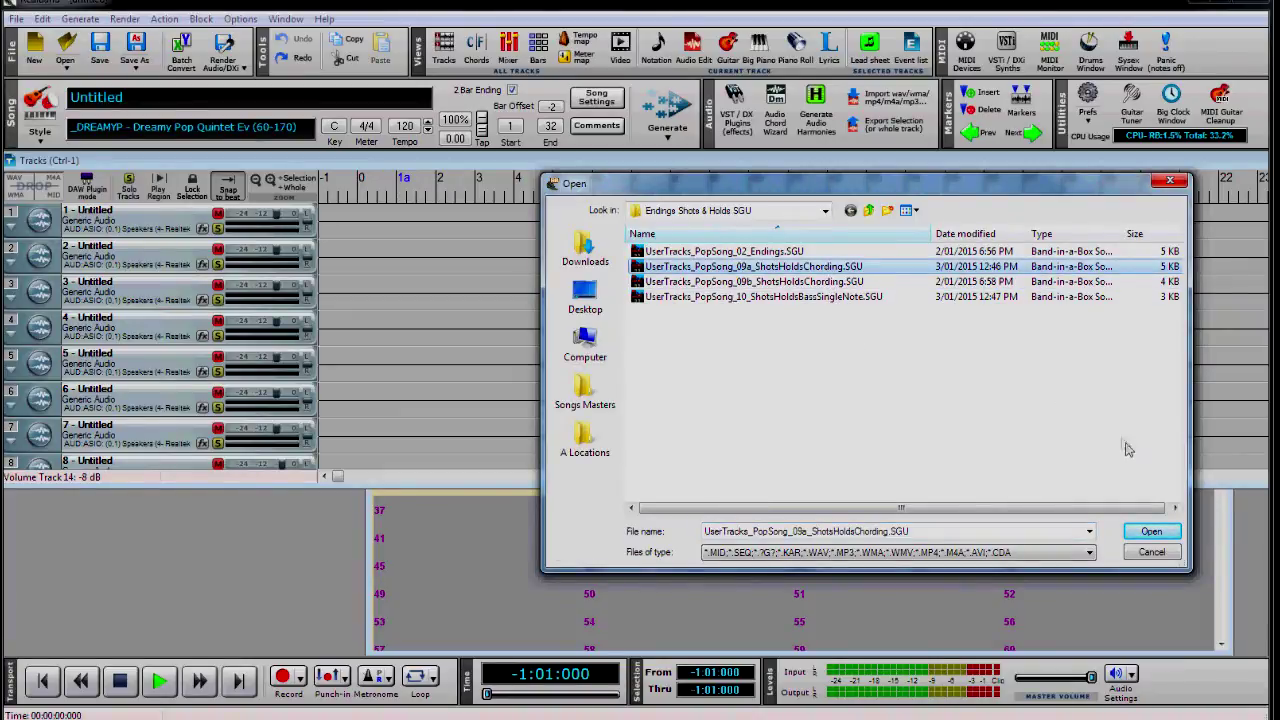
{"action": "left_click", "coordinate": [1151, 532]}
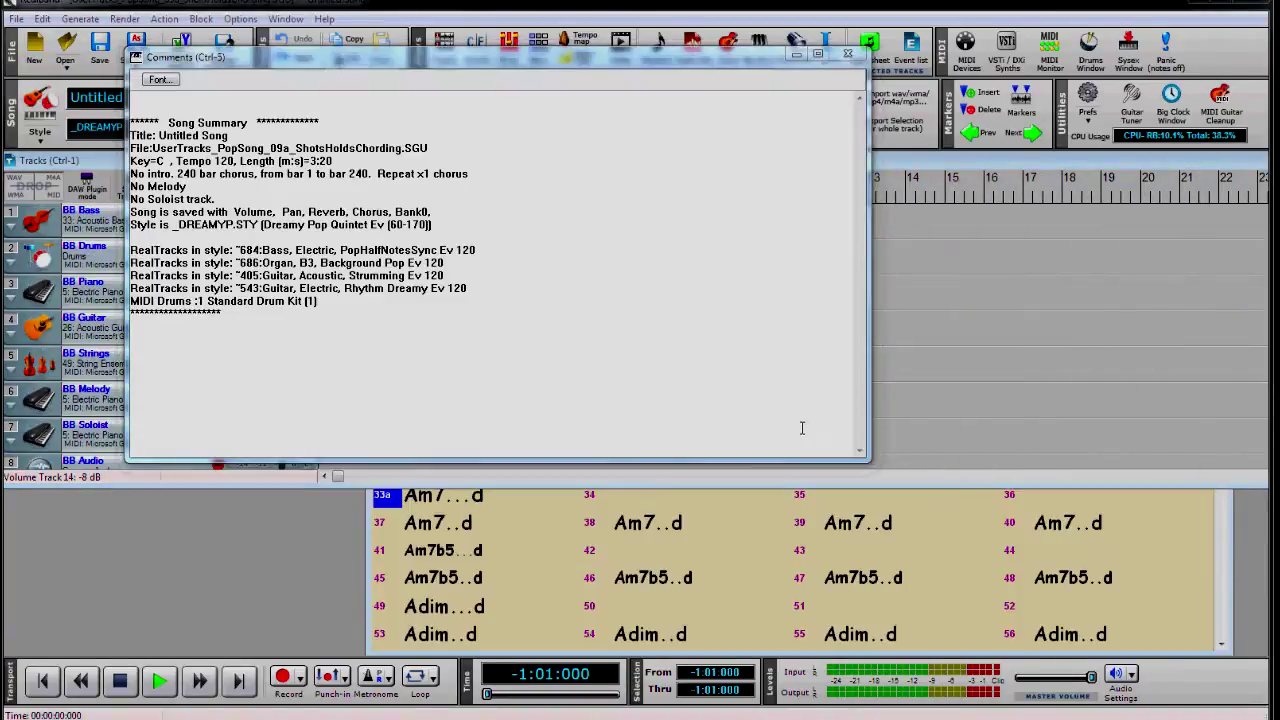
{"action": "left_click", "coordinate": [849, 56]}
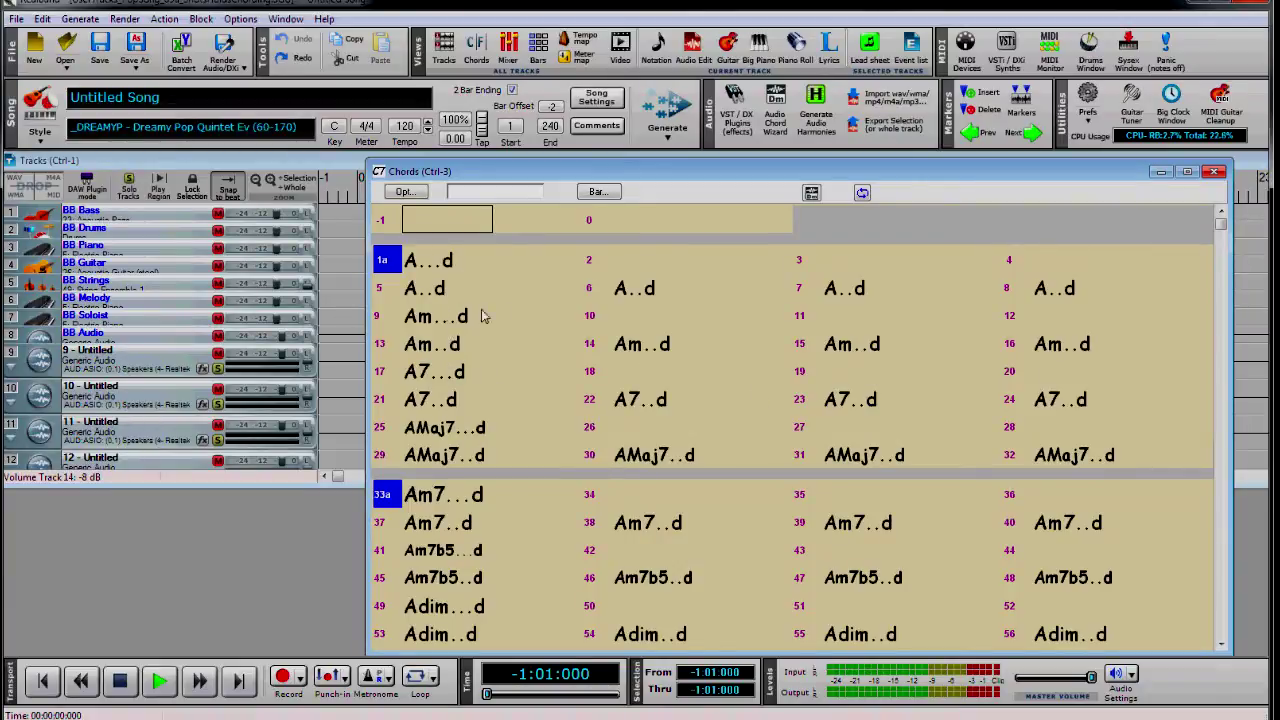
Step: Scroll through the 240-bar chord chart, then return to the track lanes
{"action": "scroll", "coordinate": [568, 318], "scroll_direction": "down", "scroll_amount": 10}
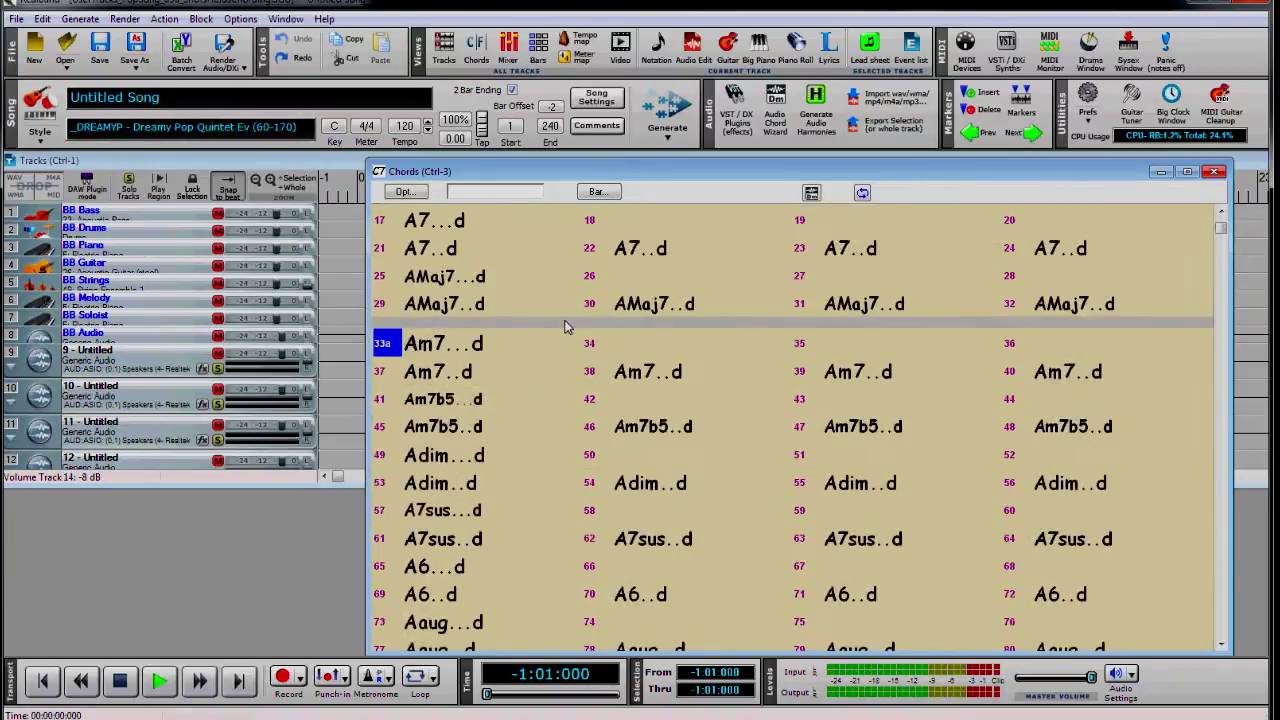
{"action": "scroll", "coordinate": [565, 326], "scroll_direction": "down", "scroll_amount": 10}
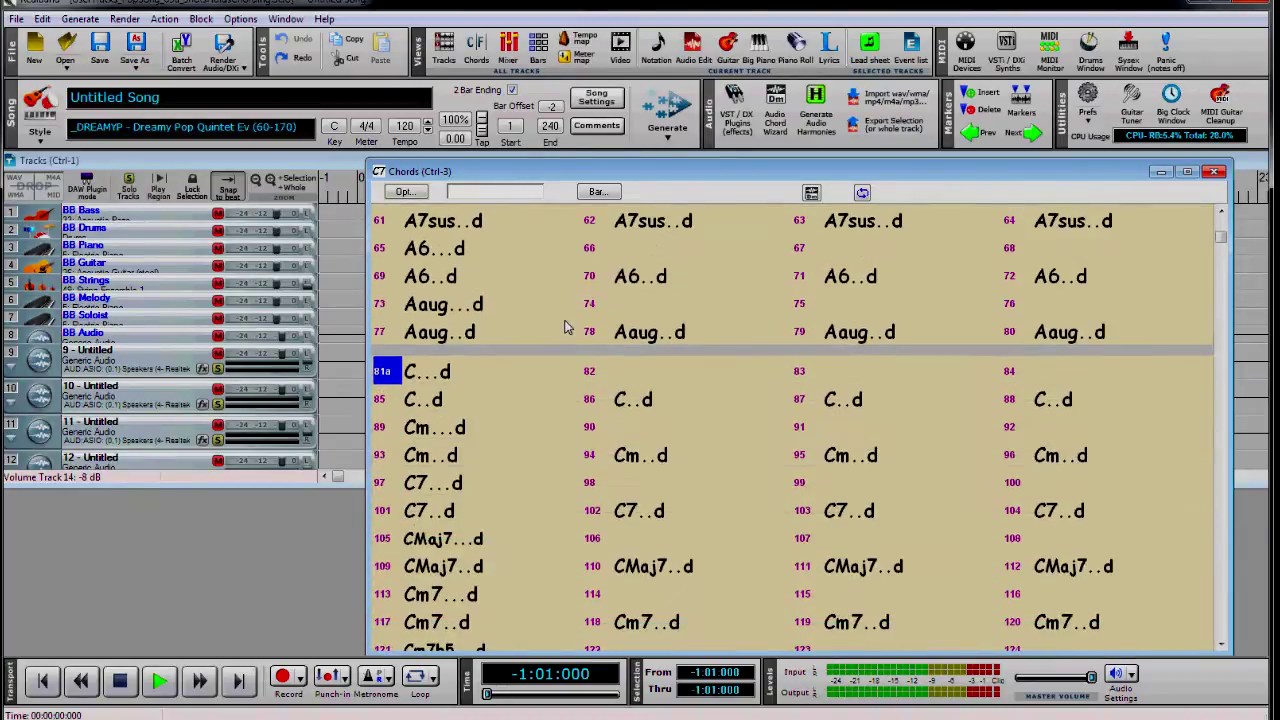
{"action": "scroll", "coordinate": [565, 326], "scroll_direction": "down", "scroll_amount": 12}
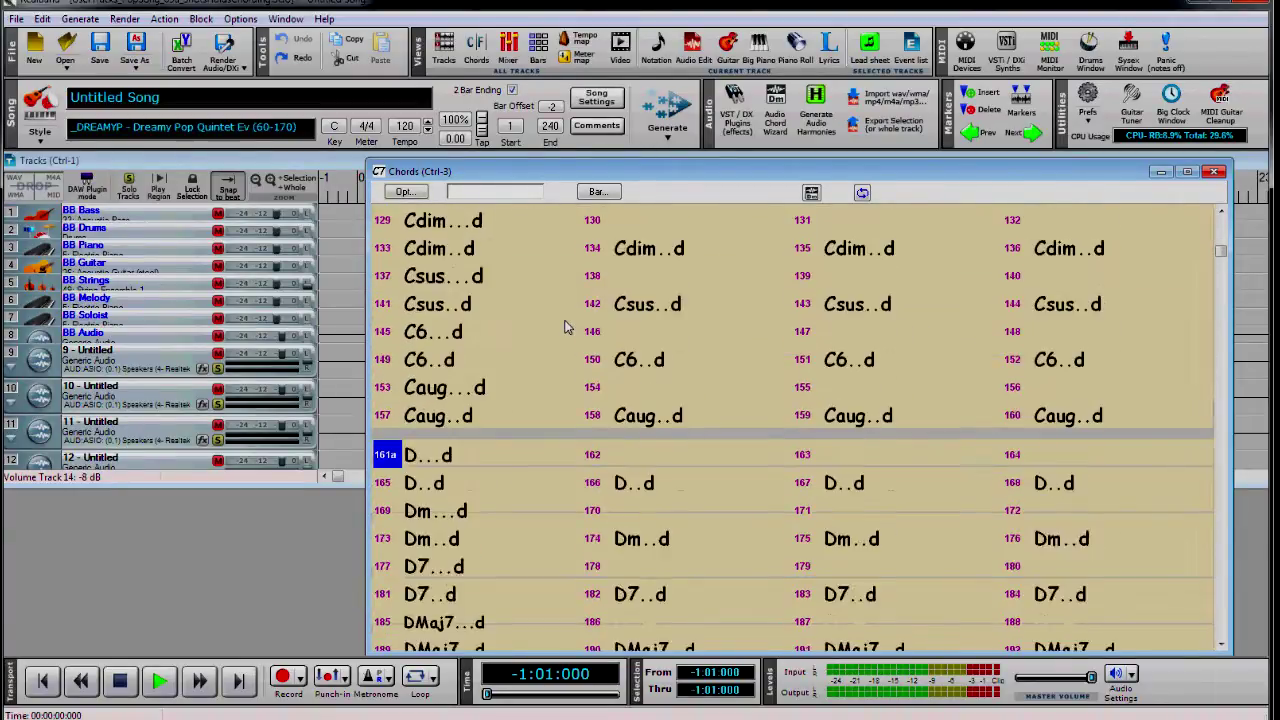
{"action": "scroll", "coordinate": [565, 326], "scroll_direction": "down", "scroll_amount": 5}
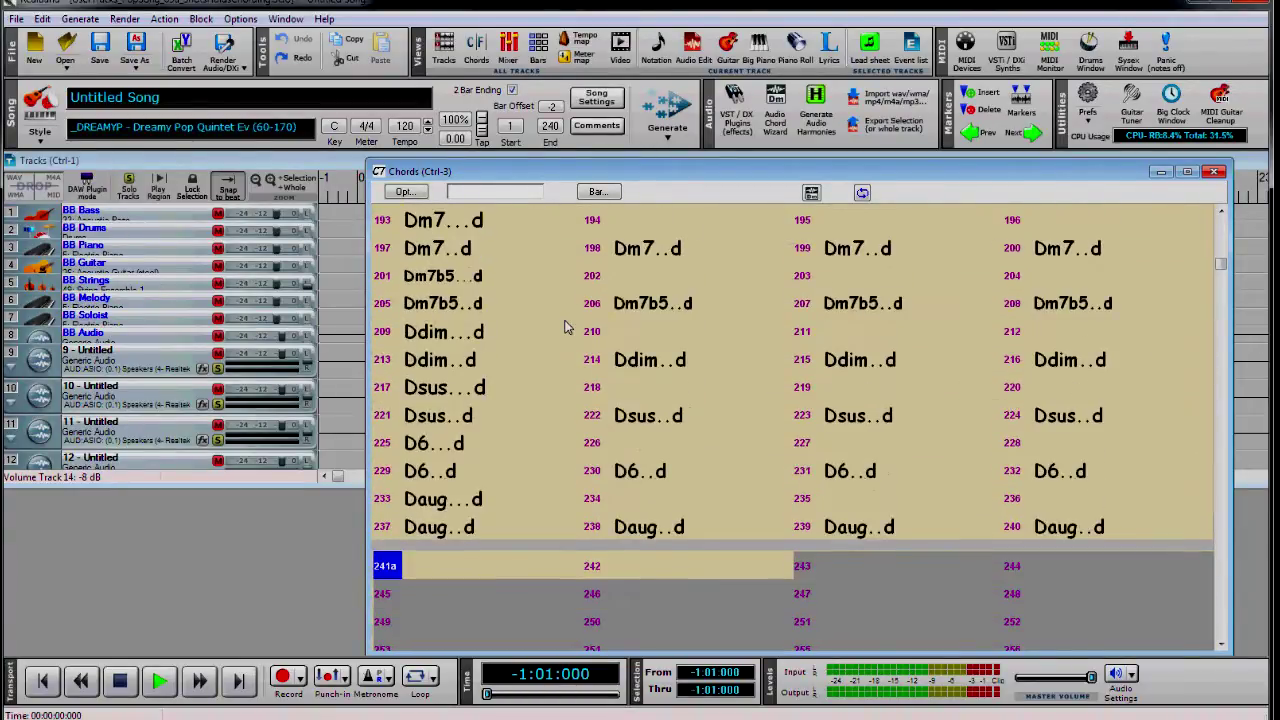
{"action": "scroll", "coordinate": [565, 326], "scroll_direction": "up", "scroll_amount": 6}
{"action": "scroll", "coordinate": [565, 326], "scroll_direction": "up", "scroll_amount": 20}
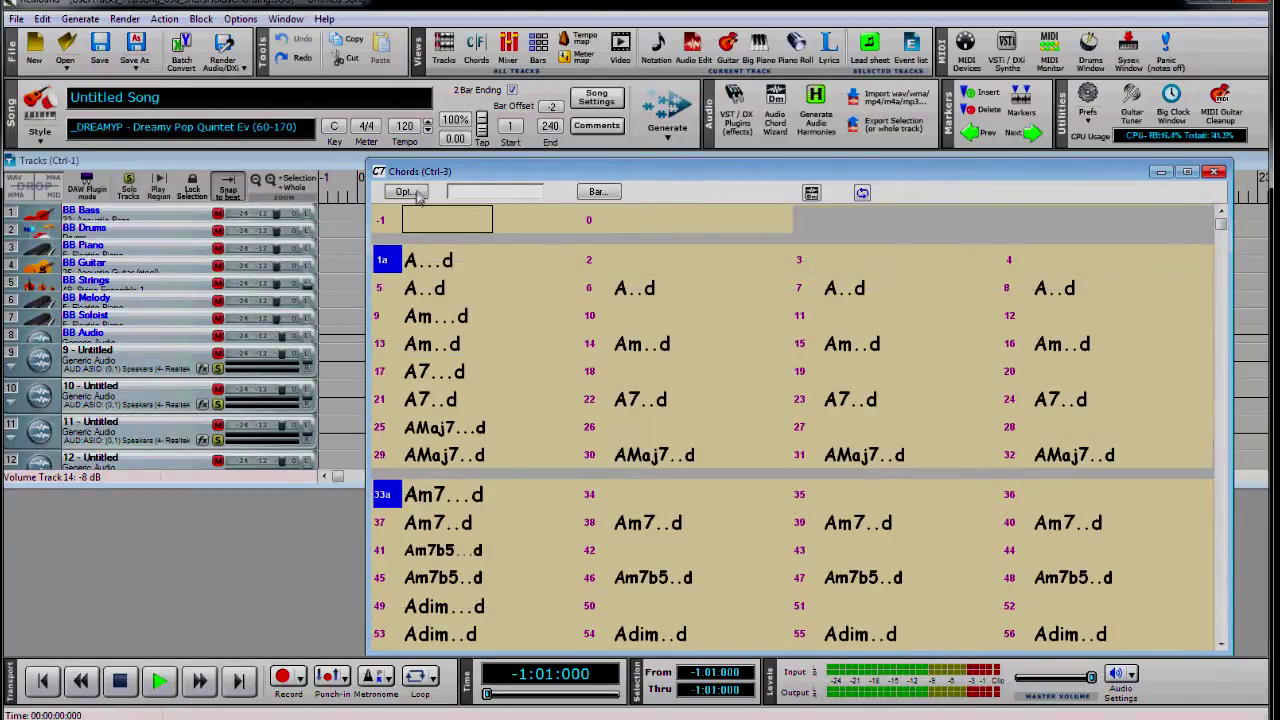
{"action": "left_click", "coordinate": [350, 168]}
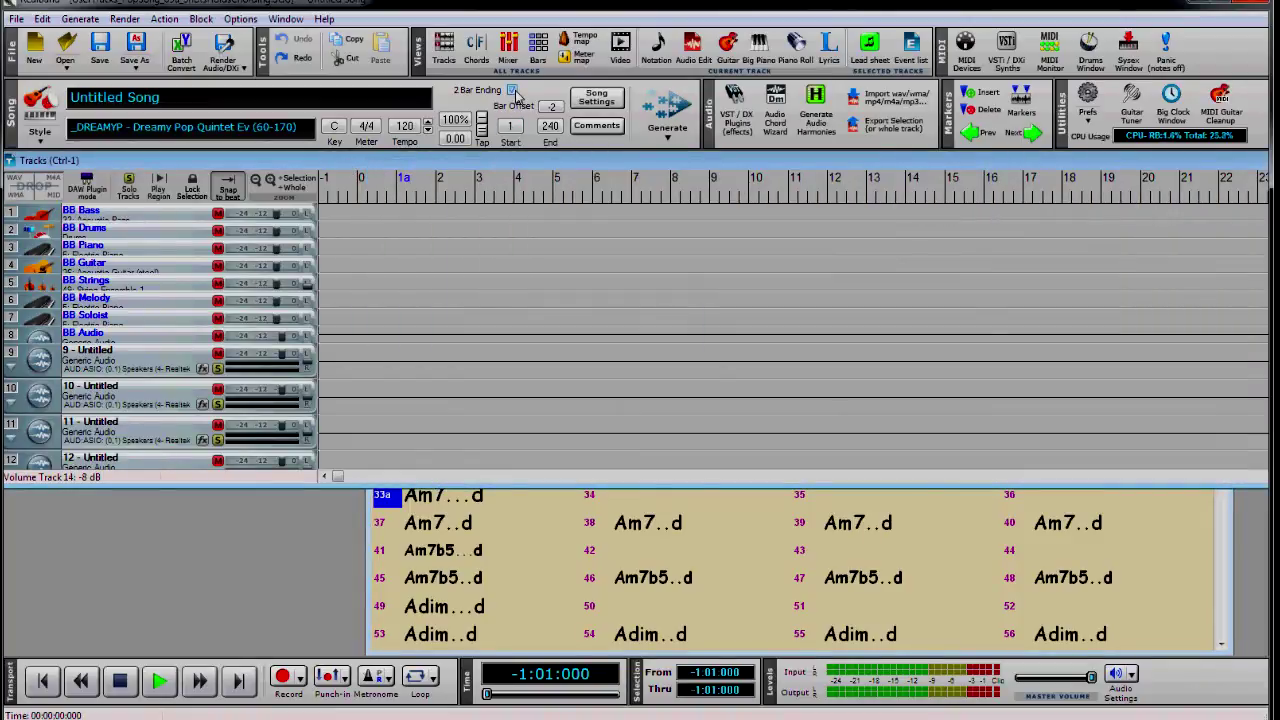
Step: Generate all band tracks for the entire 240-bar song: RealBass, RealDrums, RealPiano, RealGuitar, RealStrings
{"action": "left_click", "coordinate": [667, 140]}
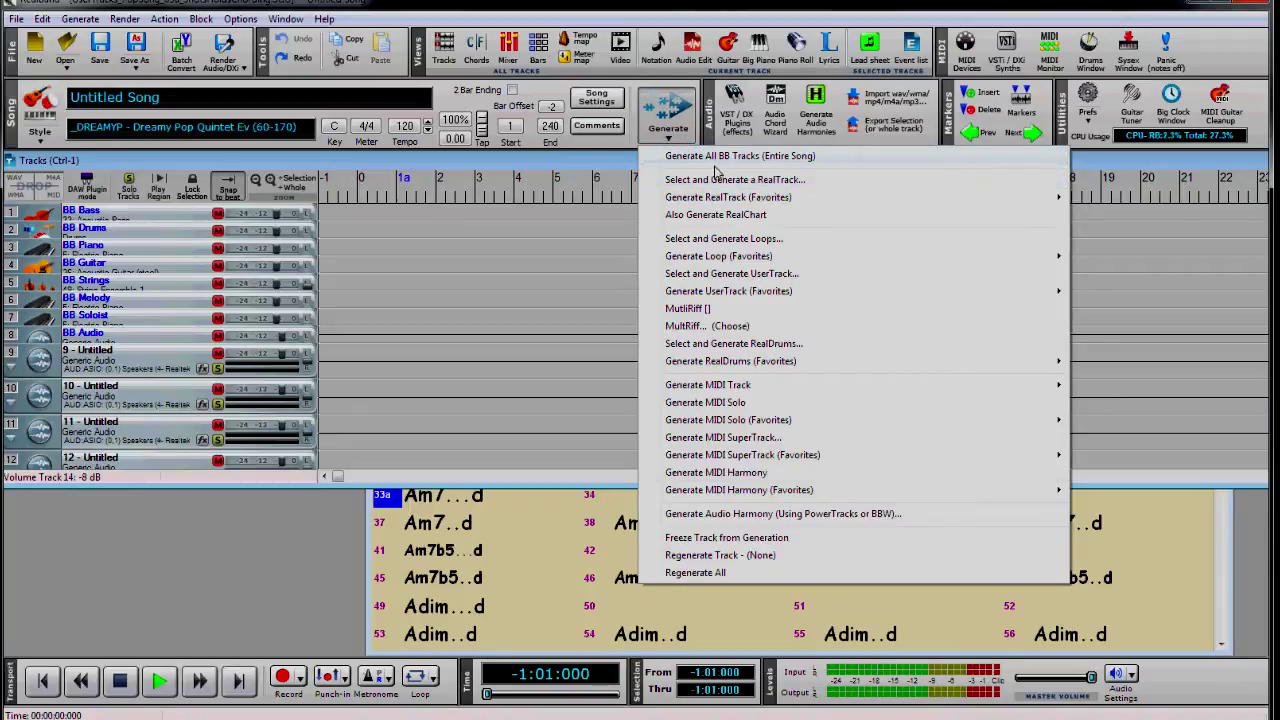
{"action": "left_click", "coordinate": [714, 168]}
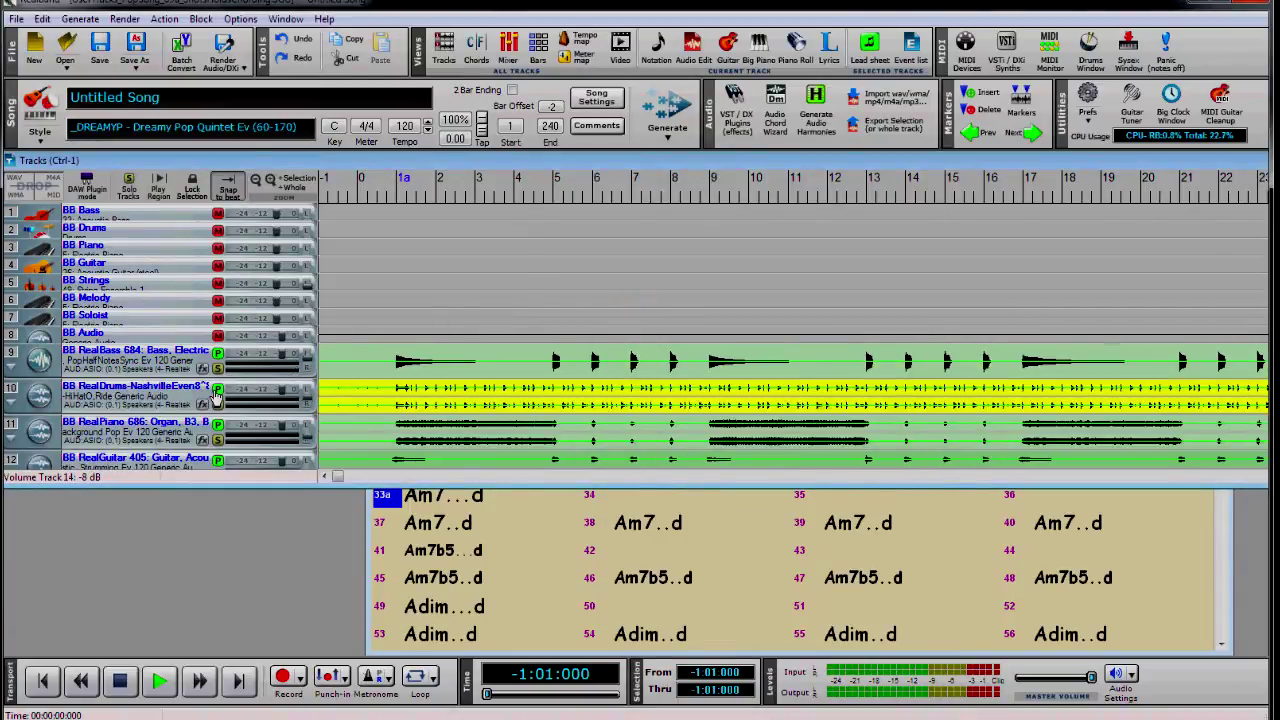
{"action": "scroll", "coordinate": [215, 395], "scroll_direction": "down", "scroll_amount": 3}
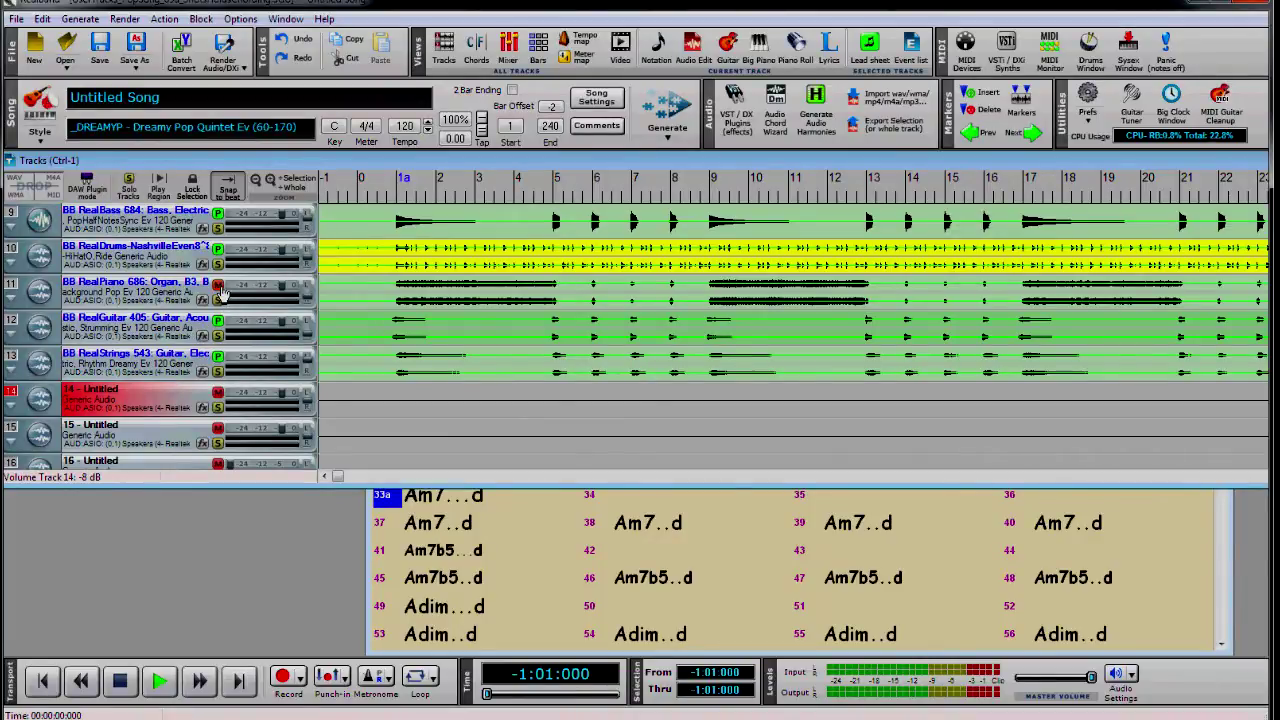
Step: Play the generated arrangement with the chord chart in front, listening through bar 19
{"action": "key", "text": "space"}
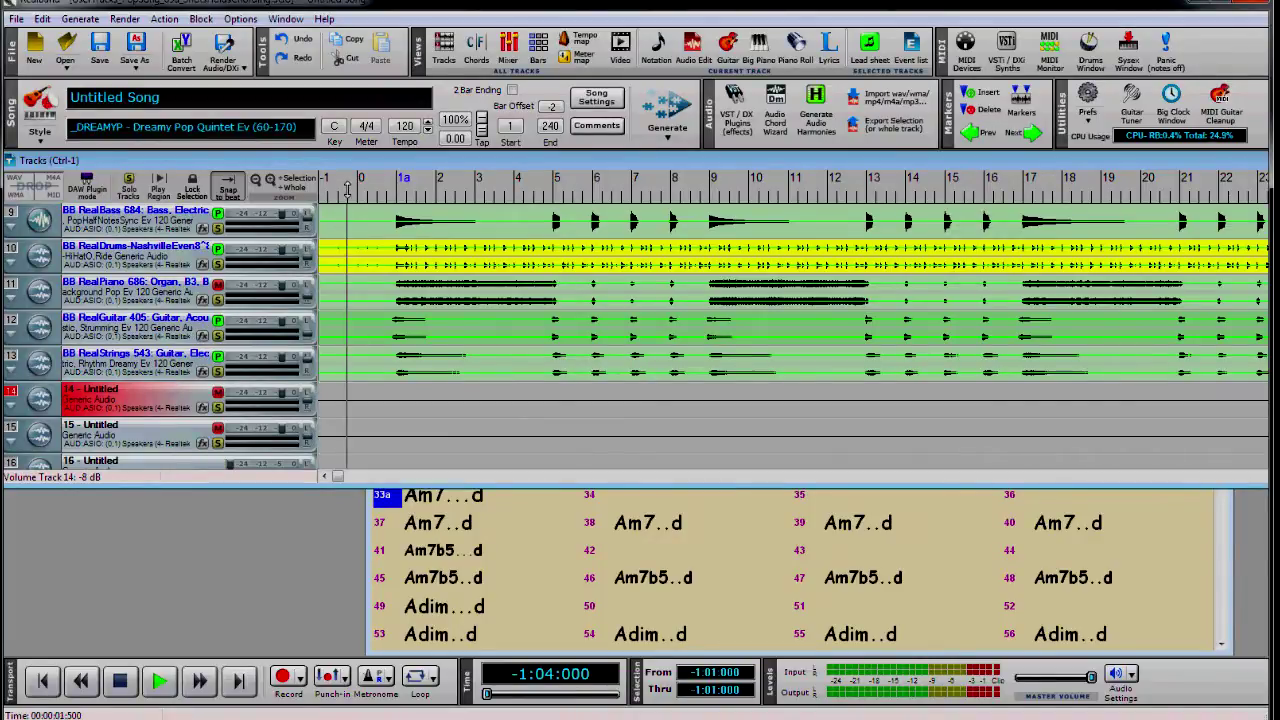
{"action": "left_click", "coordinate": [385, 505]}
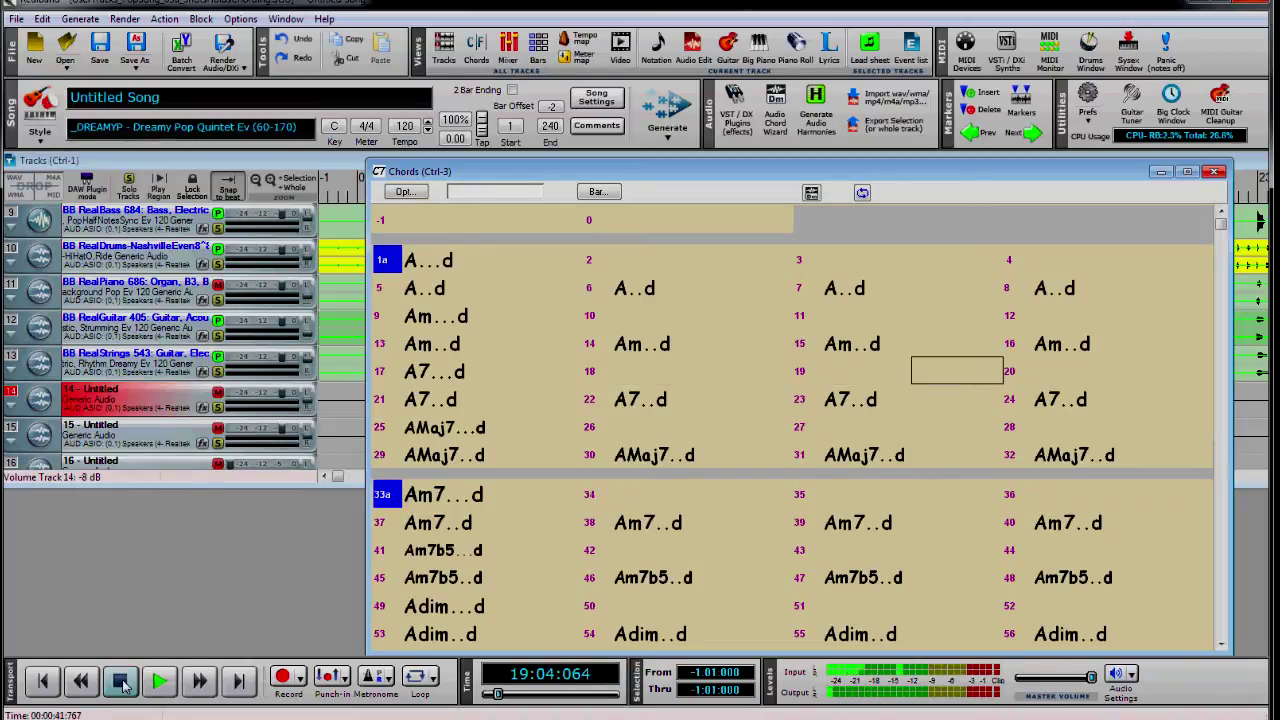
Step: Return to the song start, bring back the chord sheet, and record Guitar Take 1 on track 14
{"action": "left_click", "coordinate": [45, 679]}
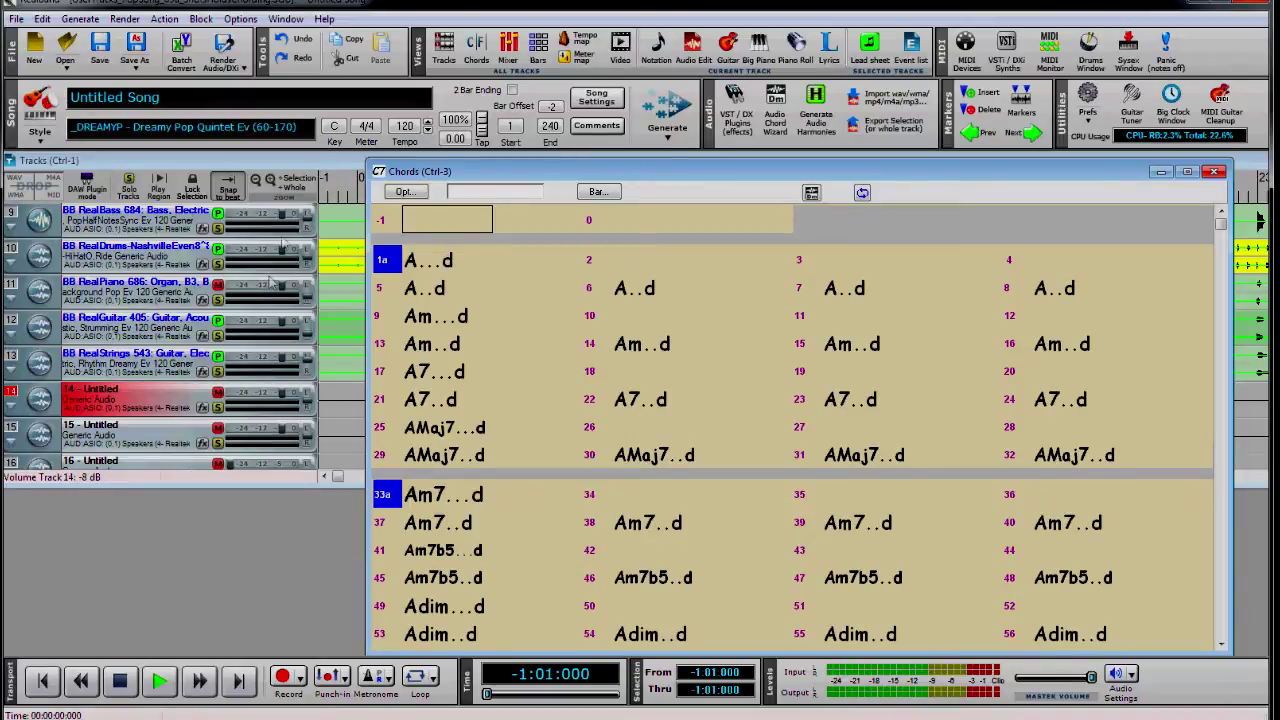
{"action": "left_click", "coordinate": [217, 397]}
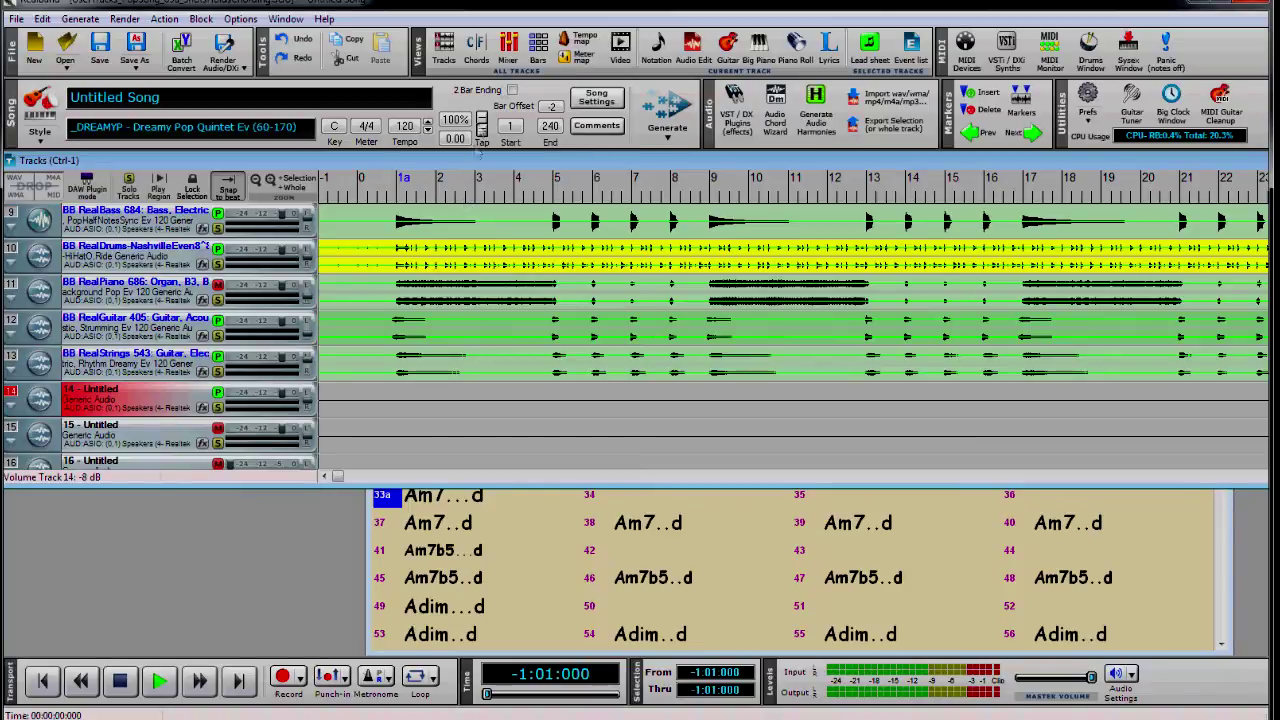
{"action": "left_click", "coordinate": [476, 48]}
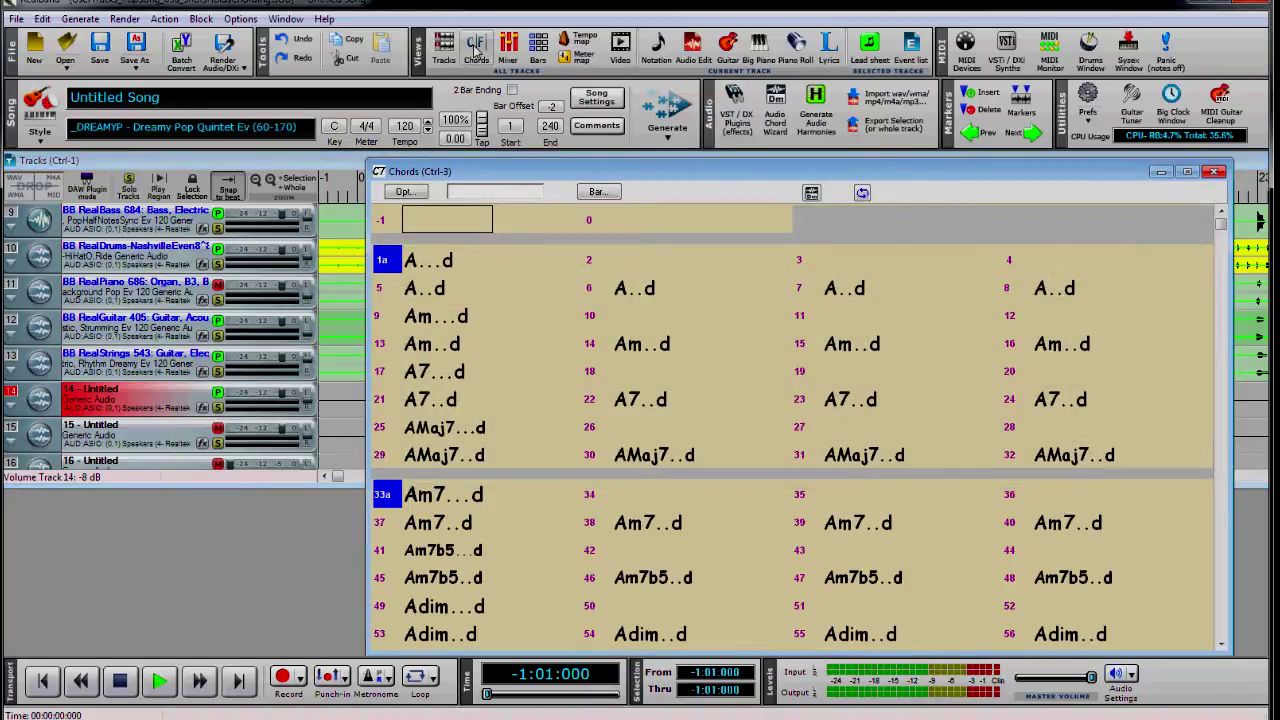
{"action": "left_click", "coordinate": [287, 679]}
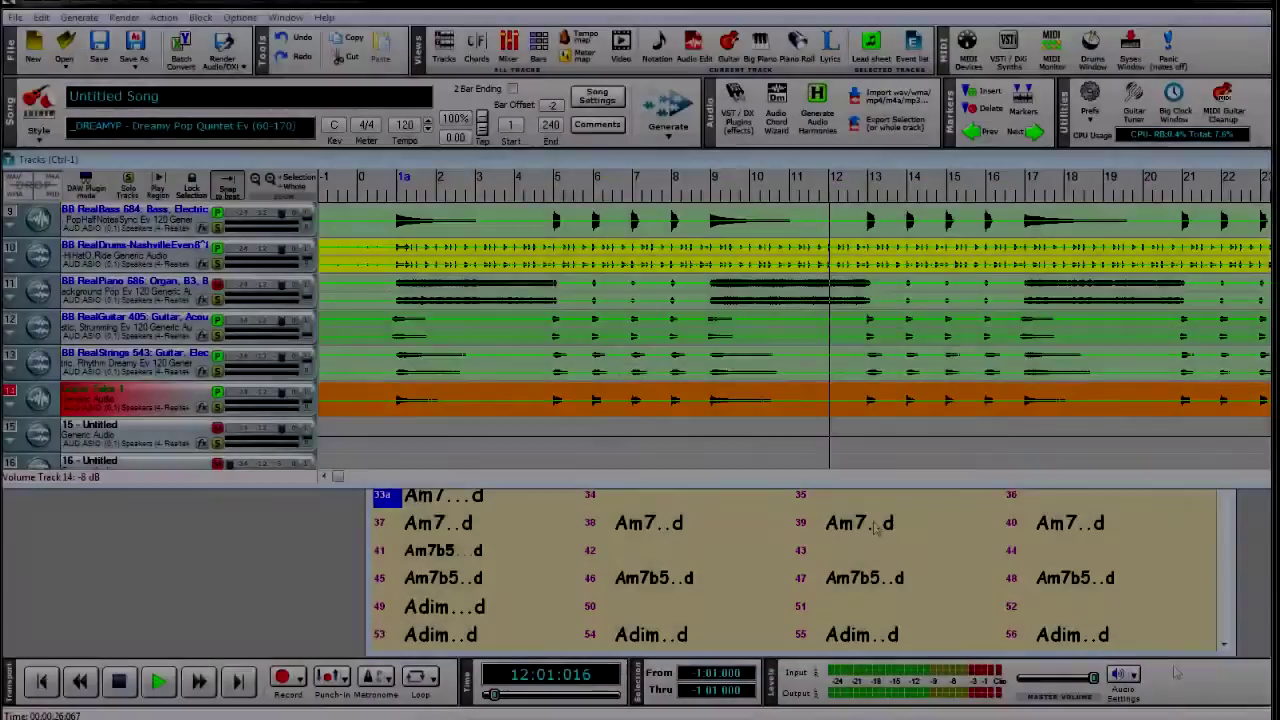
{"action": "left_click", "coordinate": [118, 681]}
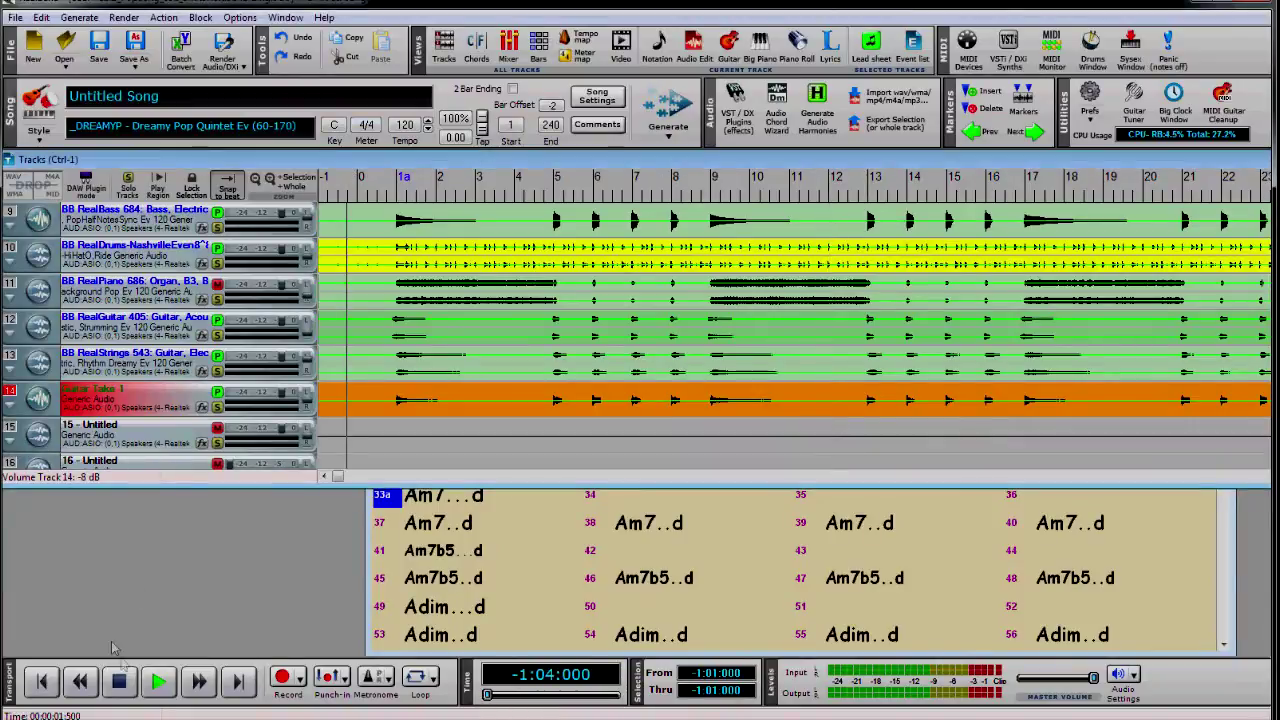
Step: Play Guitar Take 1 back with the band to bar 9, then stop
{"action": "left_click", "coordinate": [157, 681]}
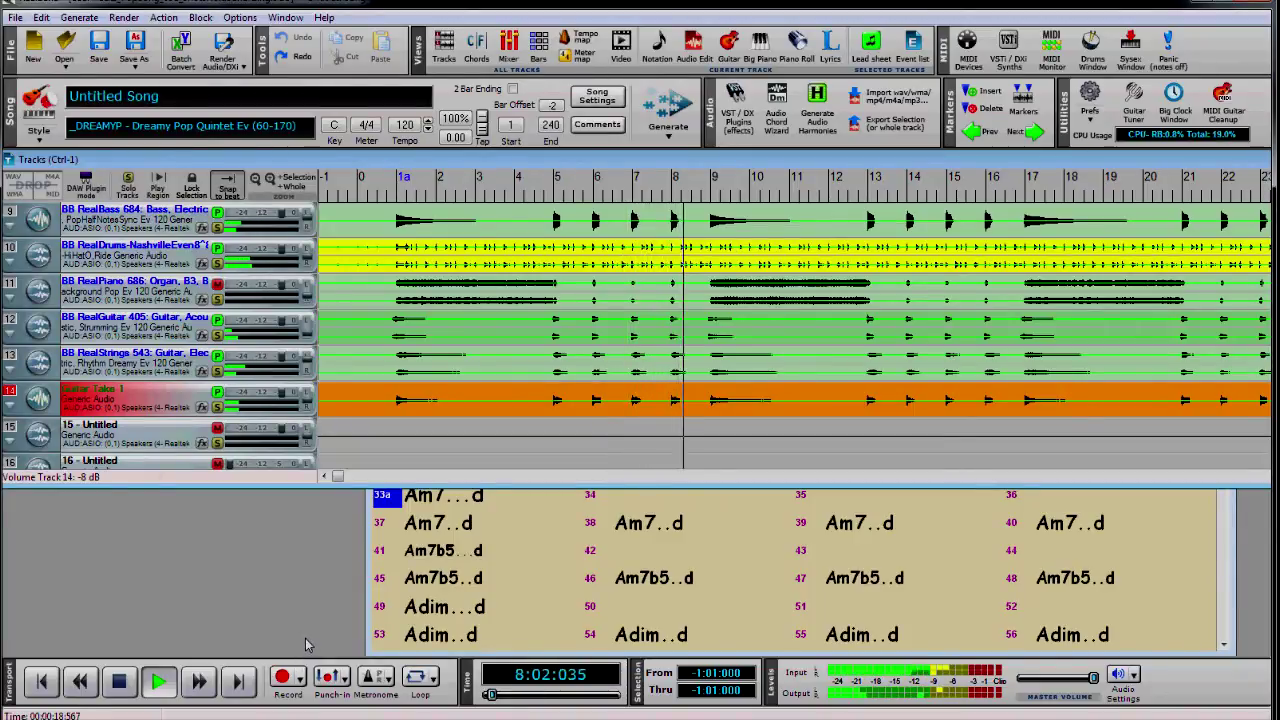
{"action": "left_click", "coordinate": [120, 681]}
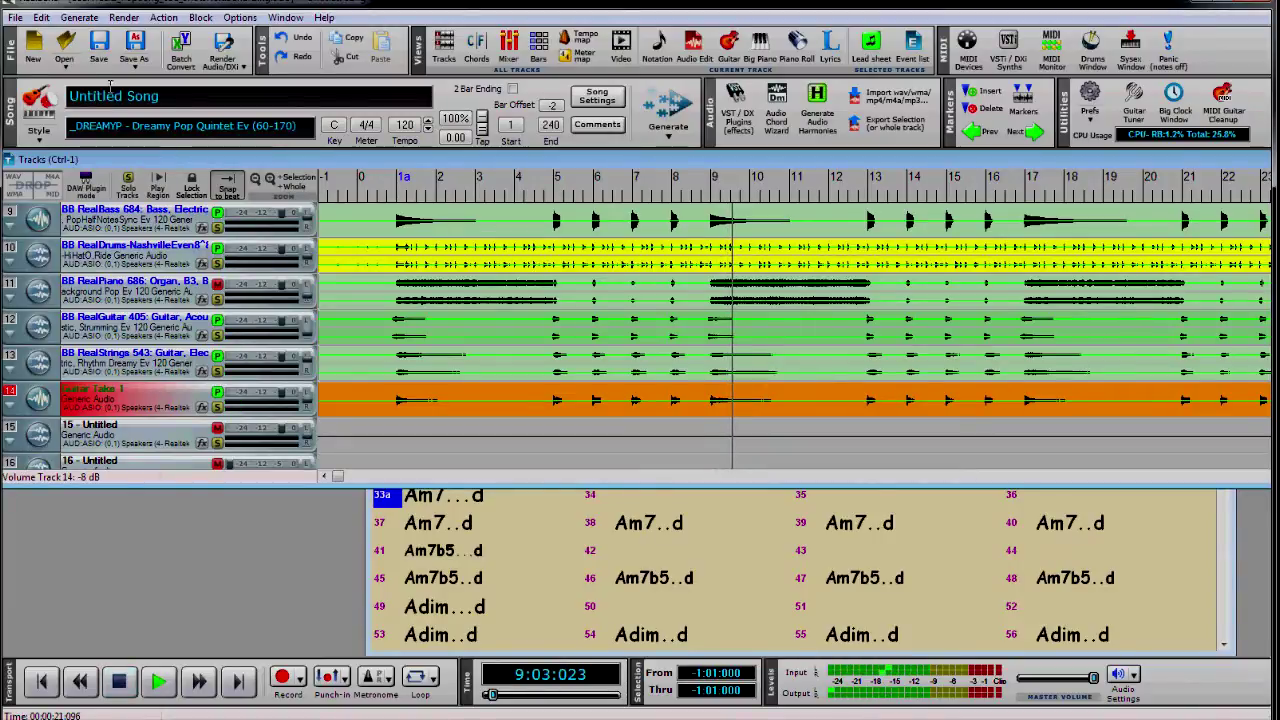
{"action": "left_click", "coordinate": [16, 19]}
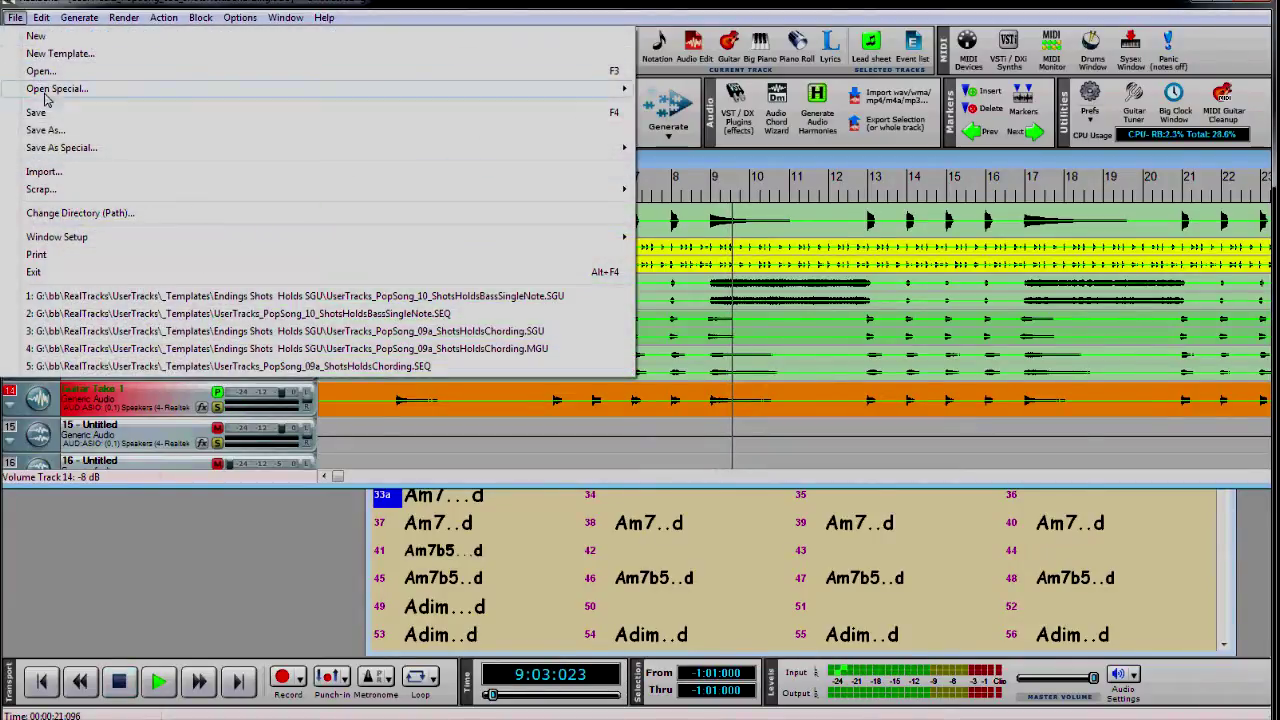
Step: Save as UserTracks_PopSong_09a_ShotsHoldsChording.SGU in Guitar, Electric, Rhythm Pop Ev 120, audio track Guitar Take 1
{"action": "left_click", "coordinate": [50, 130]}
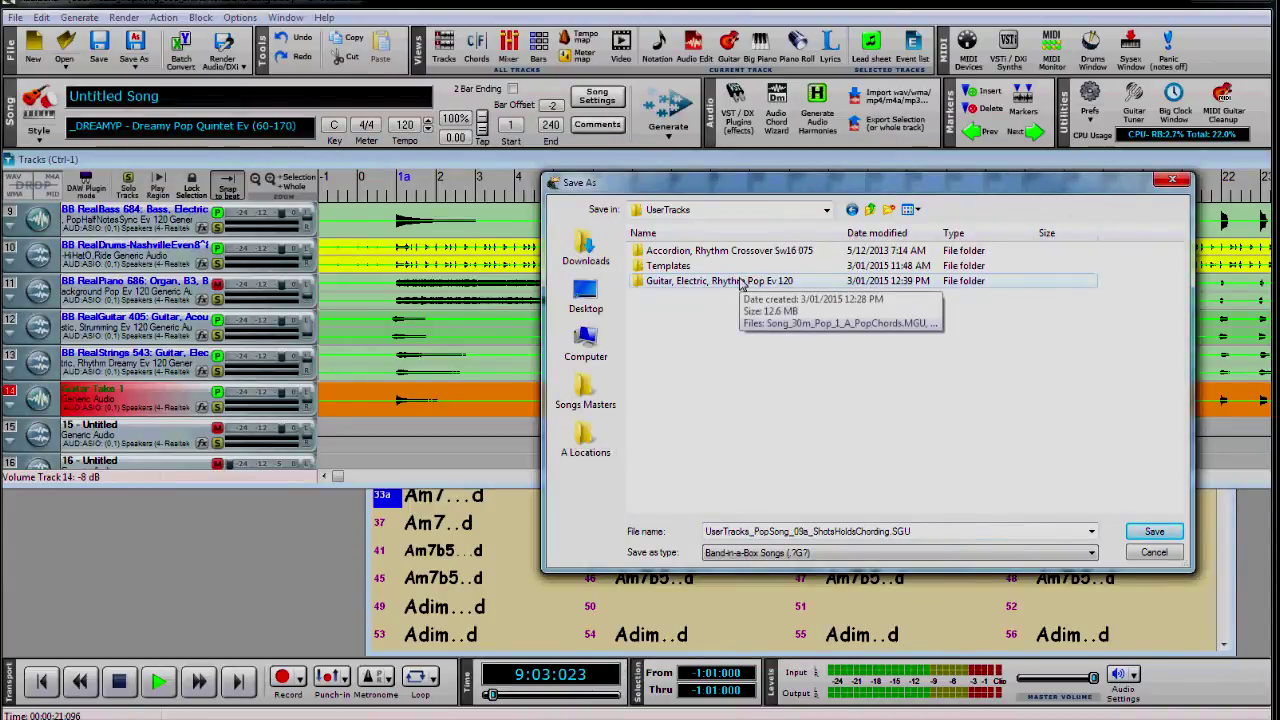
{"action": "double_click", "coordinate": [740, 281]}
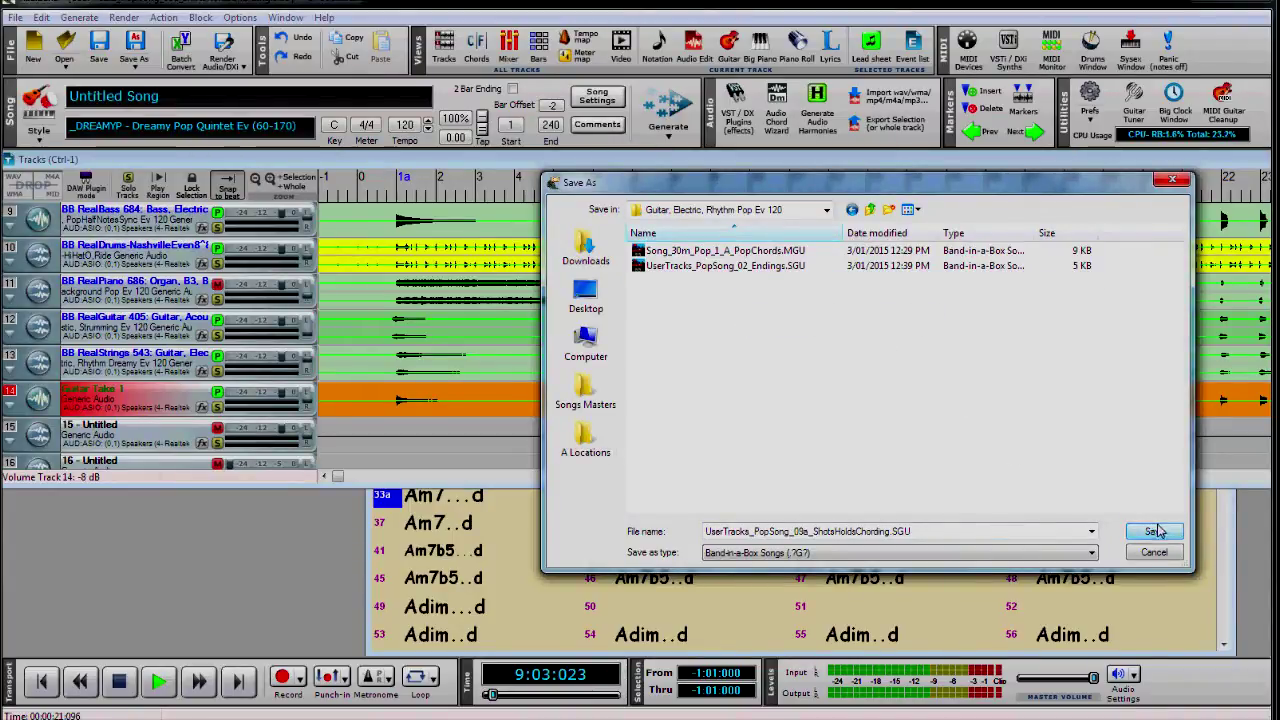
{"action": "left_click", "coordinate": [1155, 533]}
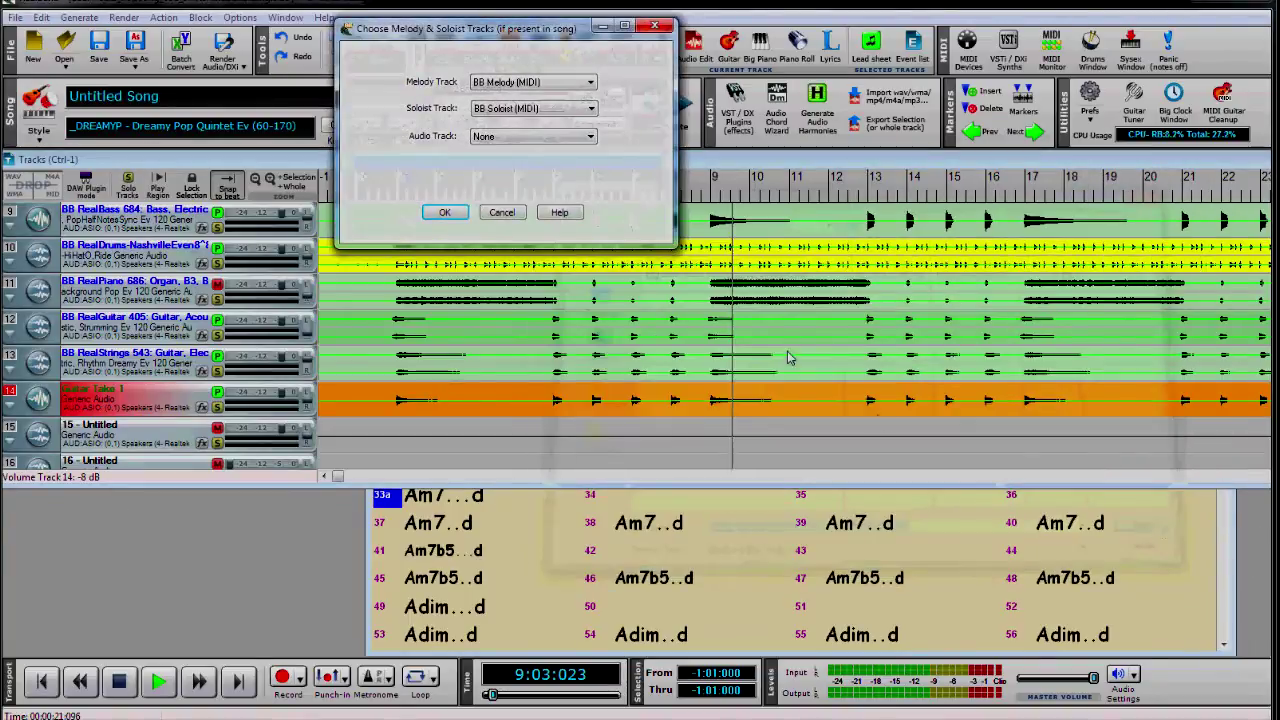
{"action": "left_click", "coordinate": [590, 139]}
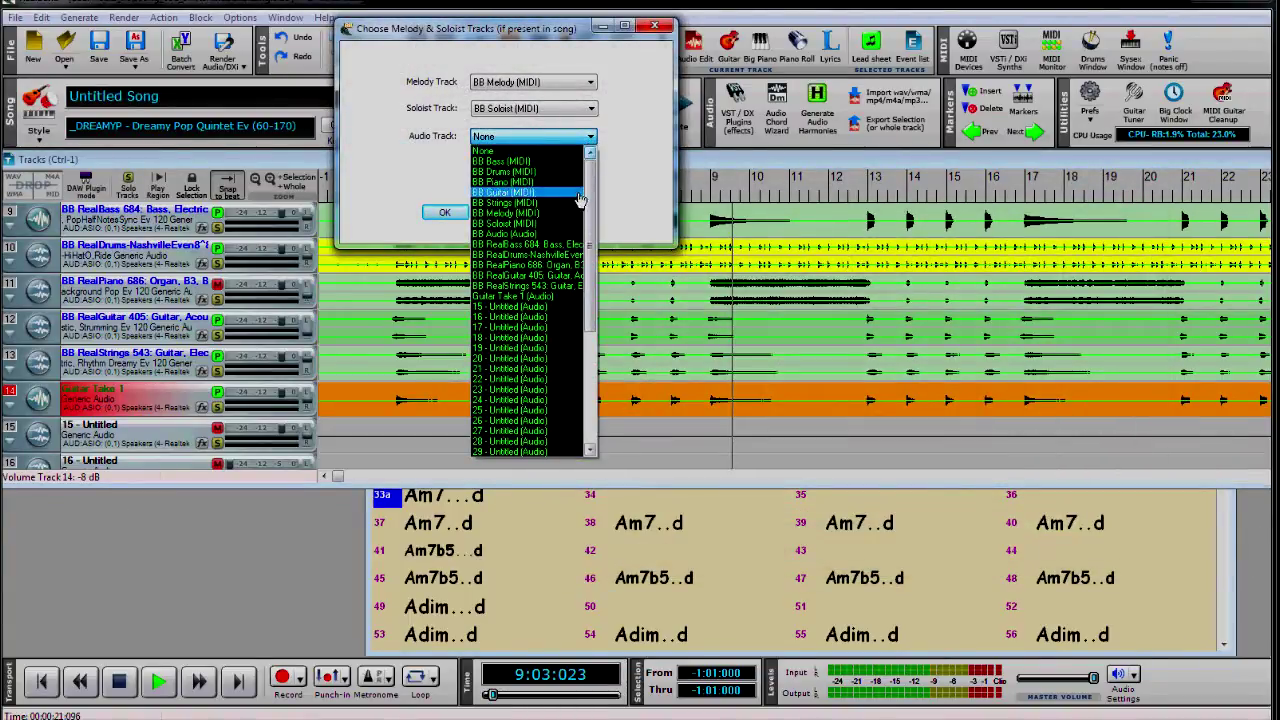
{"action": "left_click", "coordinate": [541, 299]}
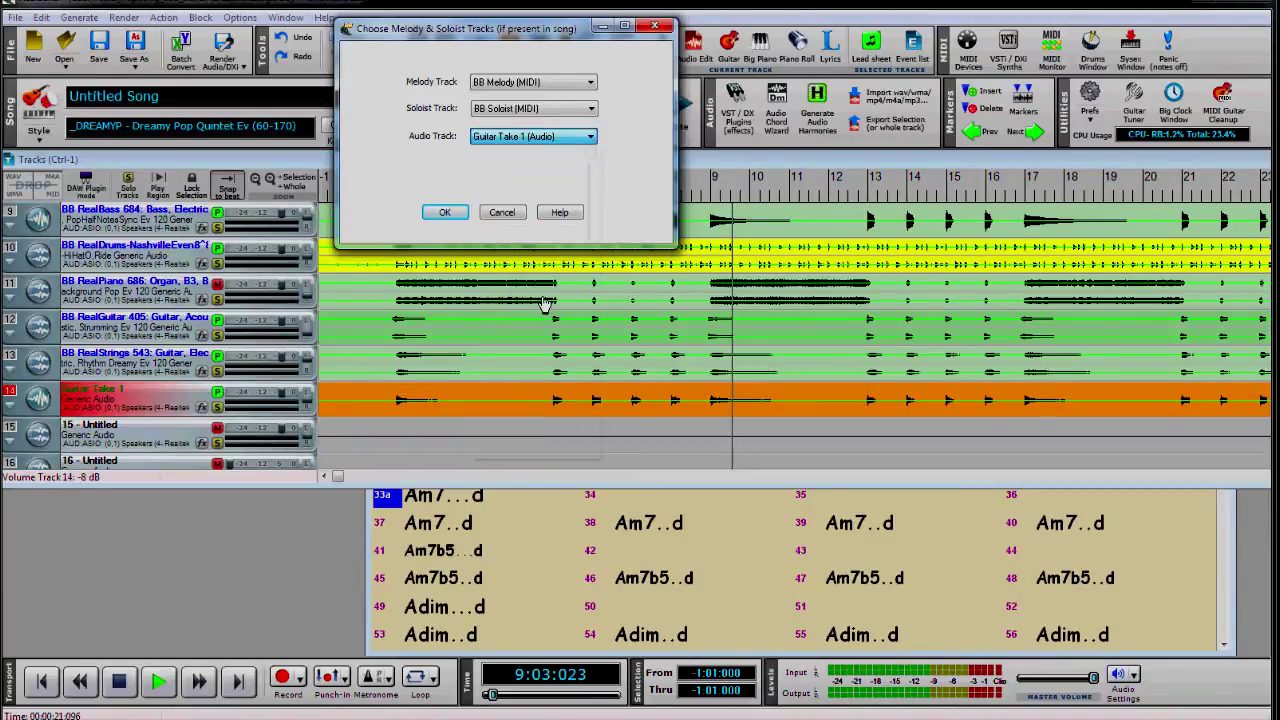
{"action": "left_click", "coordinate": [445, 213]}
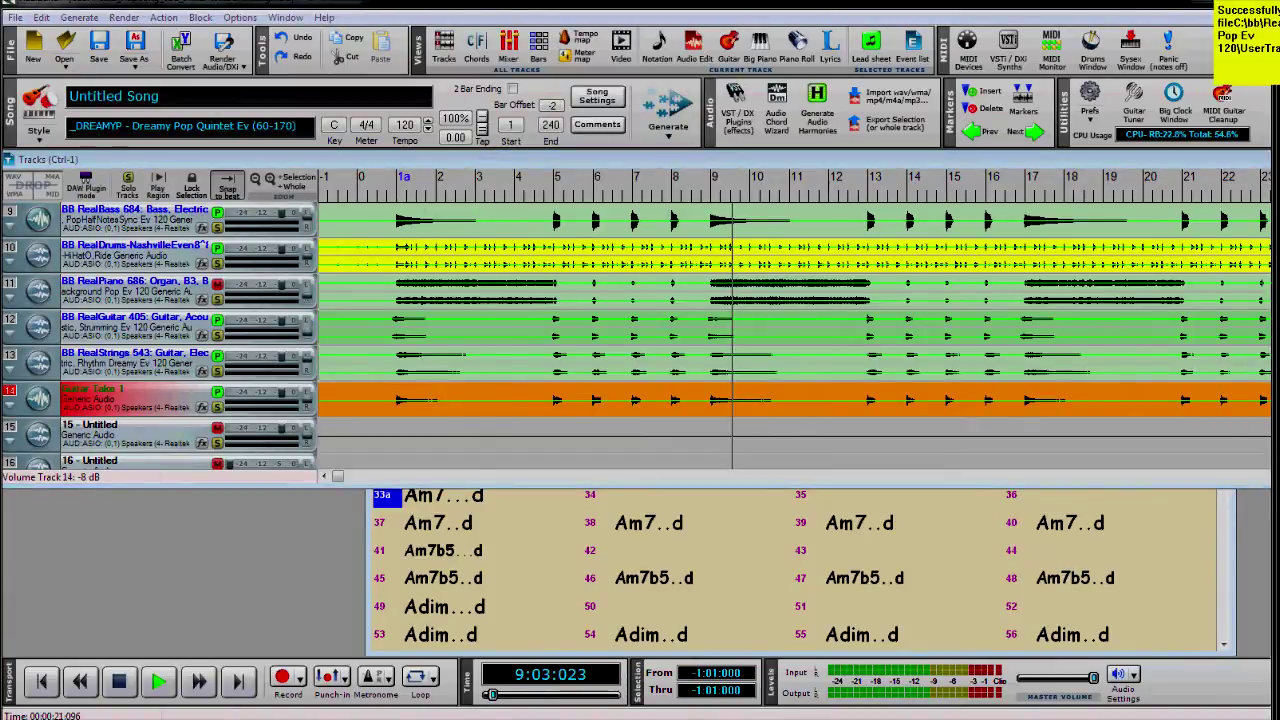
Step: Open UserTracks_PopSong_09b_ShotsHoldsChording.SGU, the Dreamy Pop Electric Guitar RealTracks Demo song
{"action": "key", "text": "F3"}
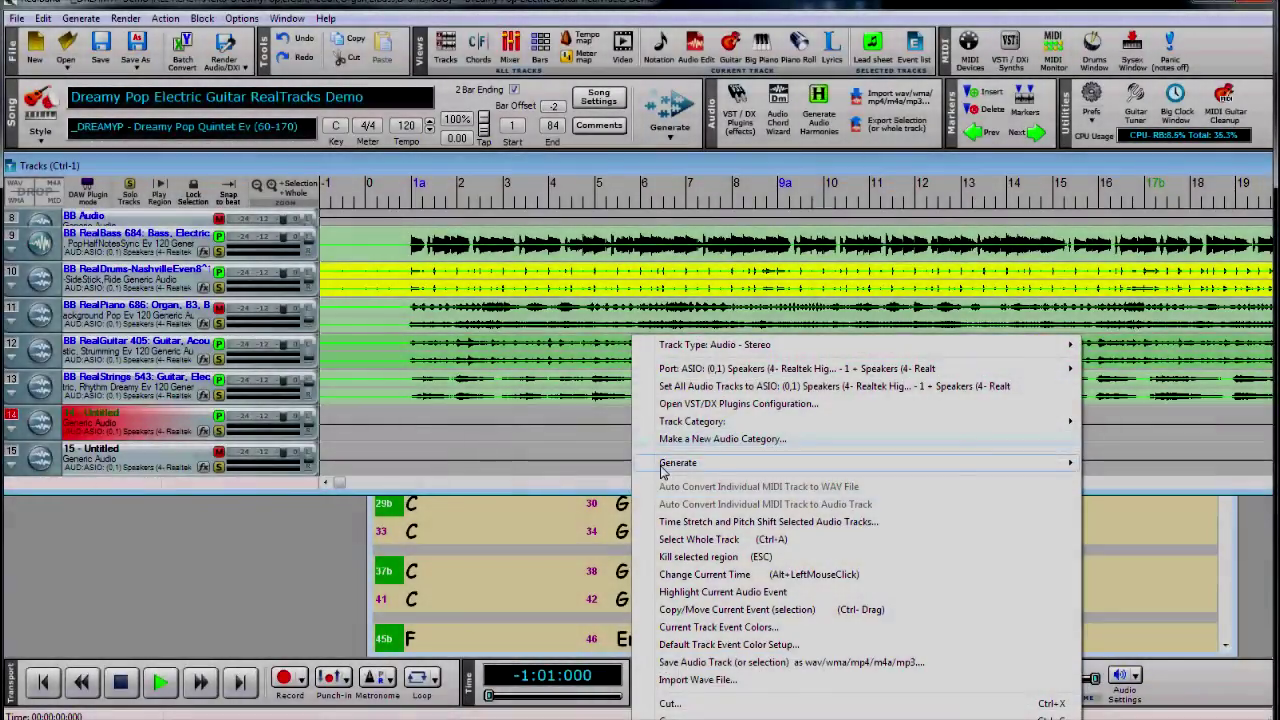
{"action": "mouse_move", "coordinate": [661, 470]}
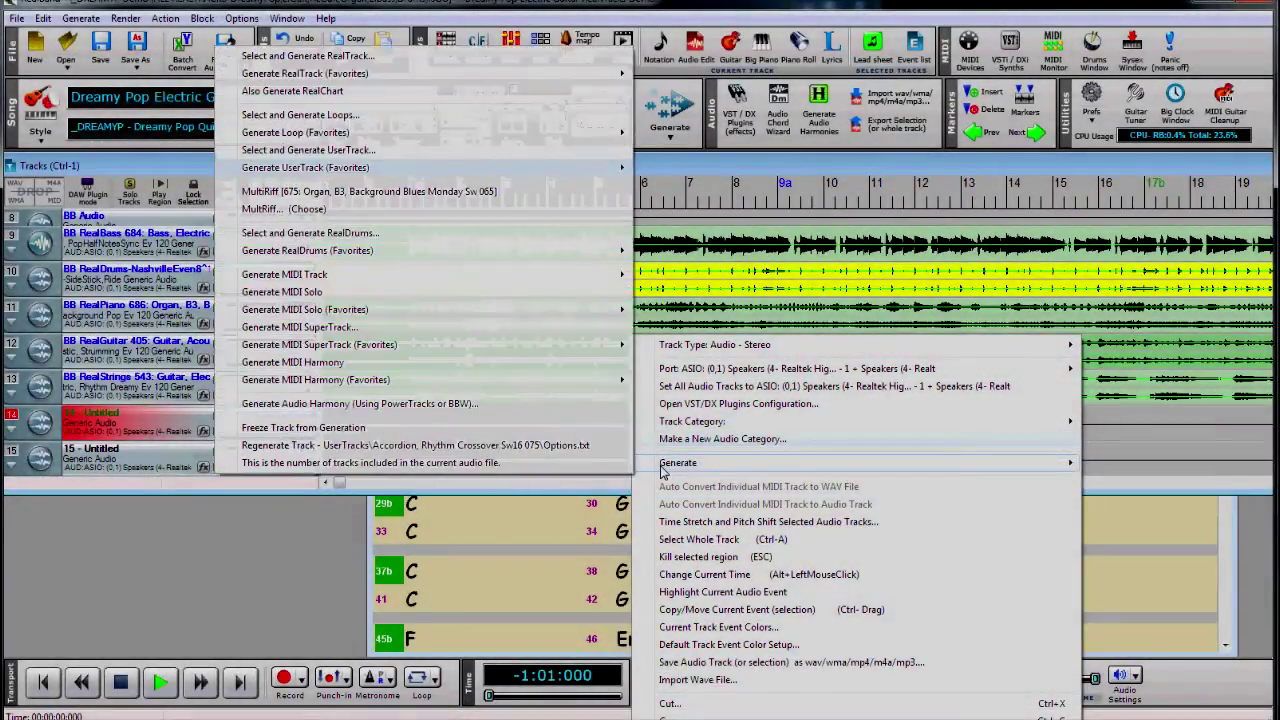
Step: Generate the Guitar, Electric, Rhythm Pop Ev 120 UserTrack on track 14 and play the song
{"action": "left_click", "coordinate": [343, 152]}
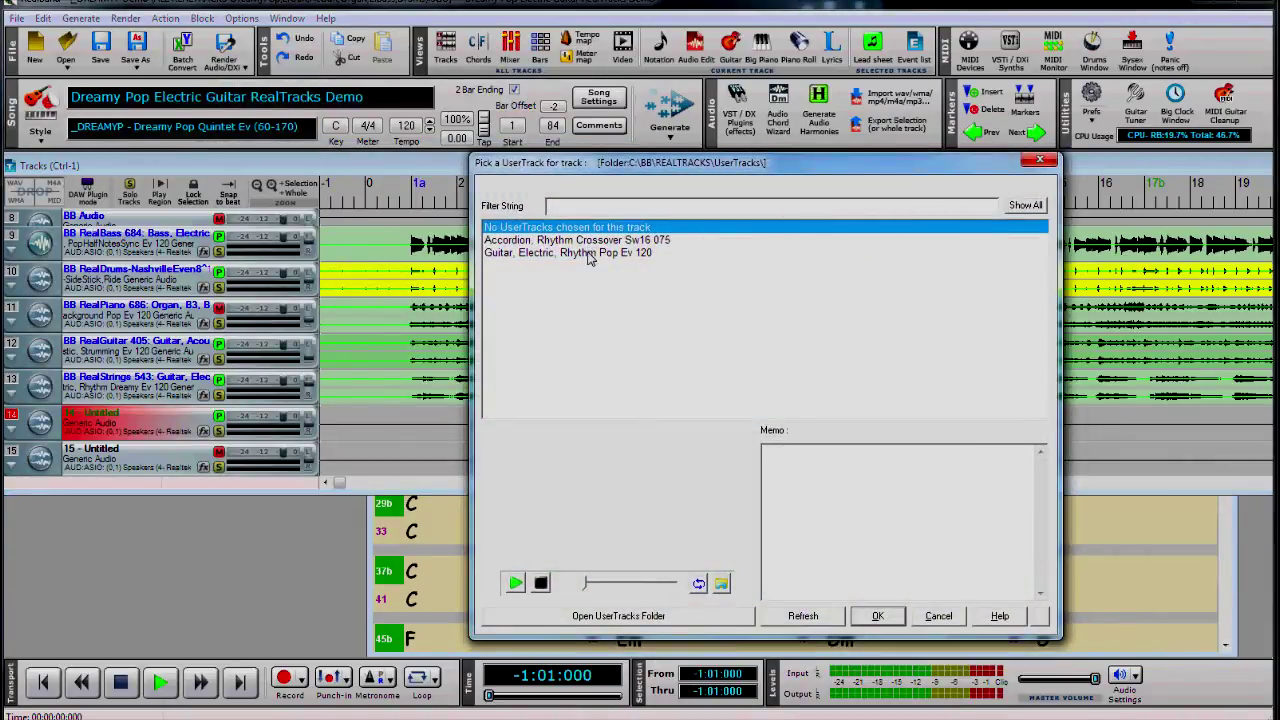
{"action": "left_click", "coordinate": [590, 254]}
{"action": "left_click", "coordinate": [889, 618]}
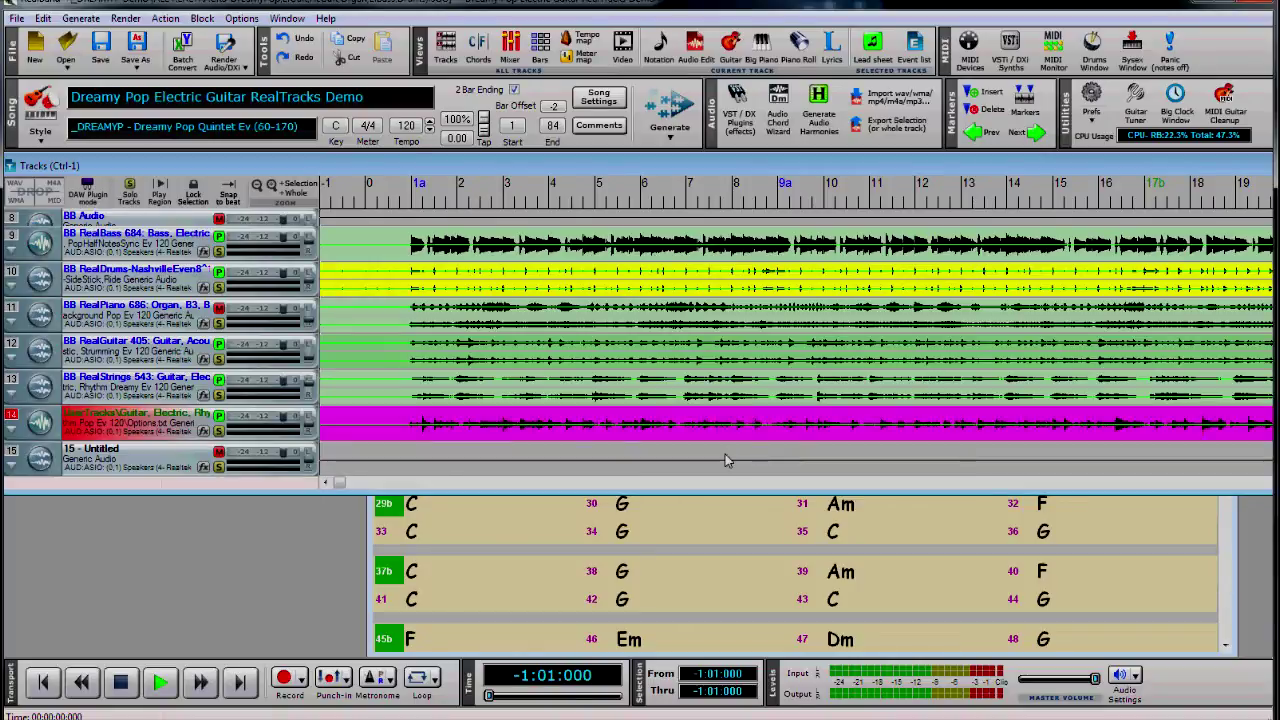
{"action": "left_click", "coordinate": [398, 427]}
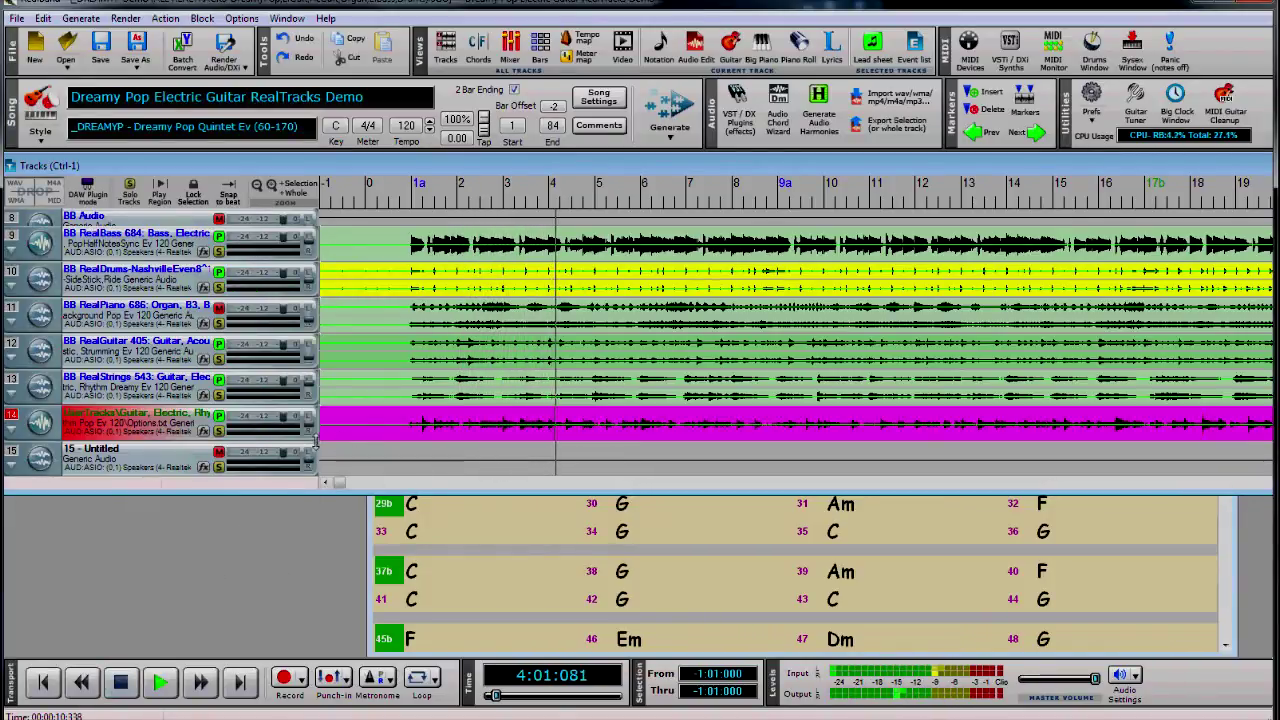
Step: Play the soloed guitar track 14 from bar 1a, stopping around bar 2
{"action": "left_click", "coordinate": [415, 422]}
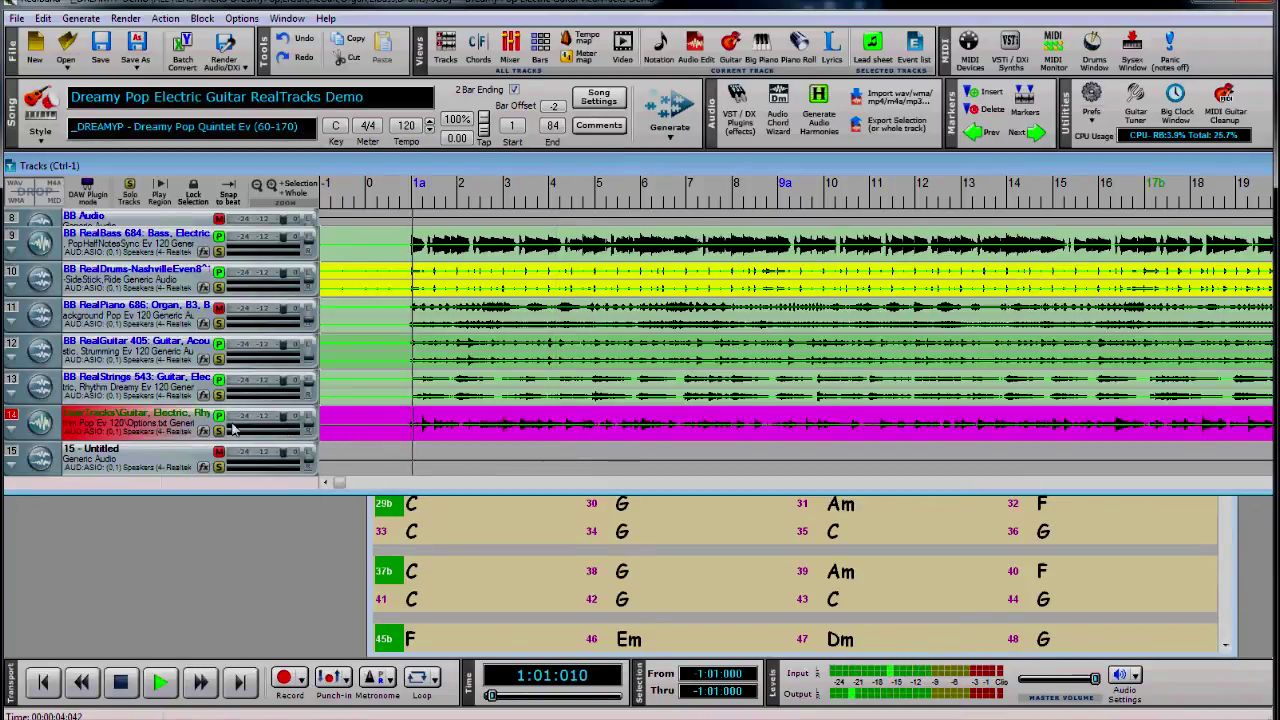
{"action": "key", "text": "space"}
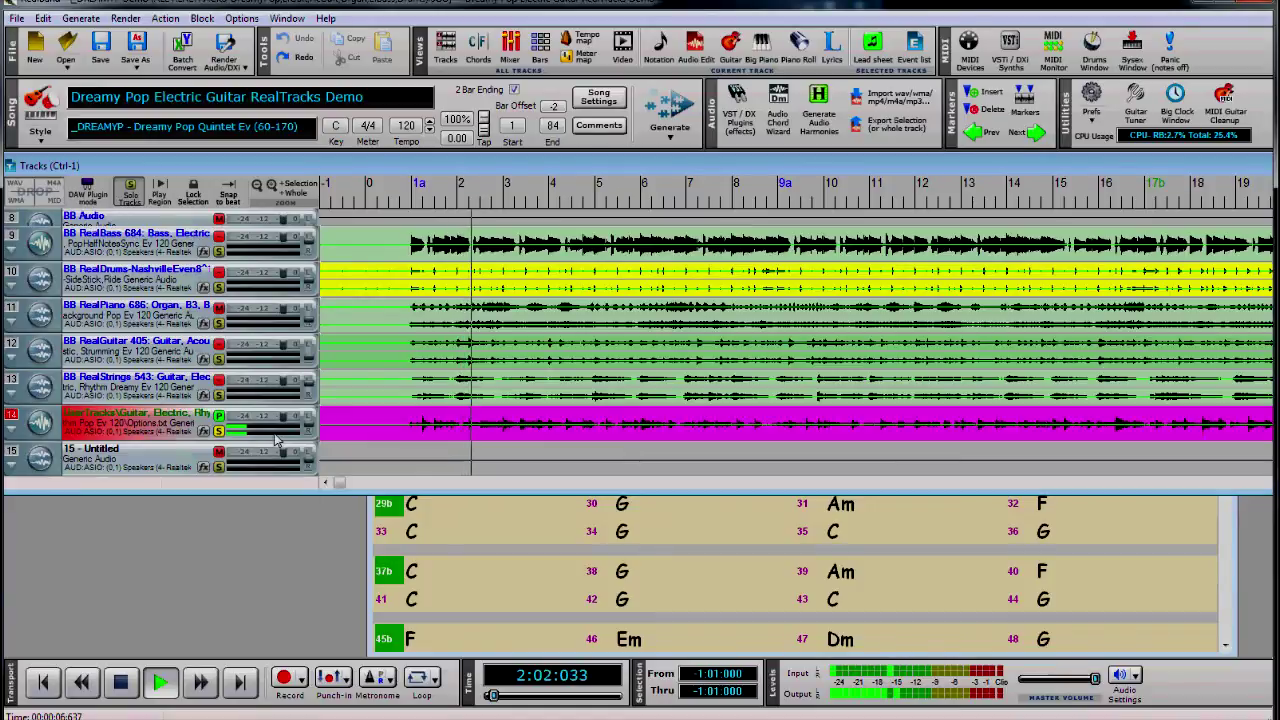
{"action": "key", "text": "space"}
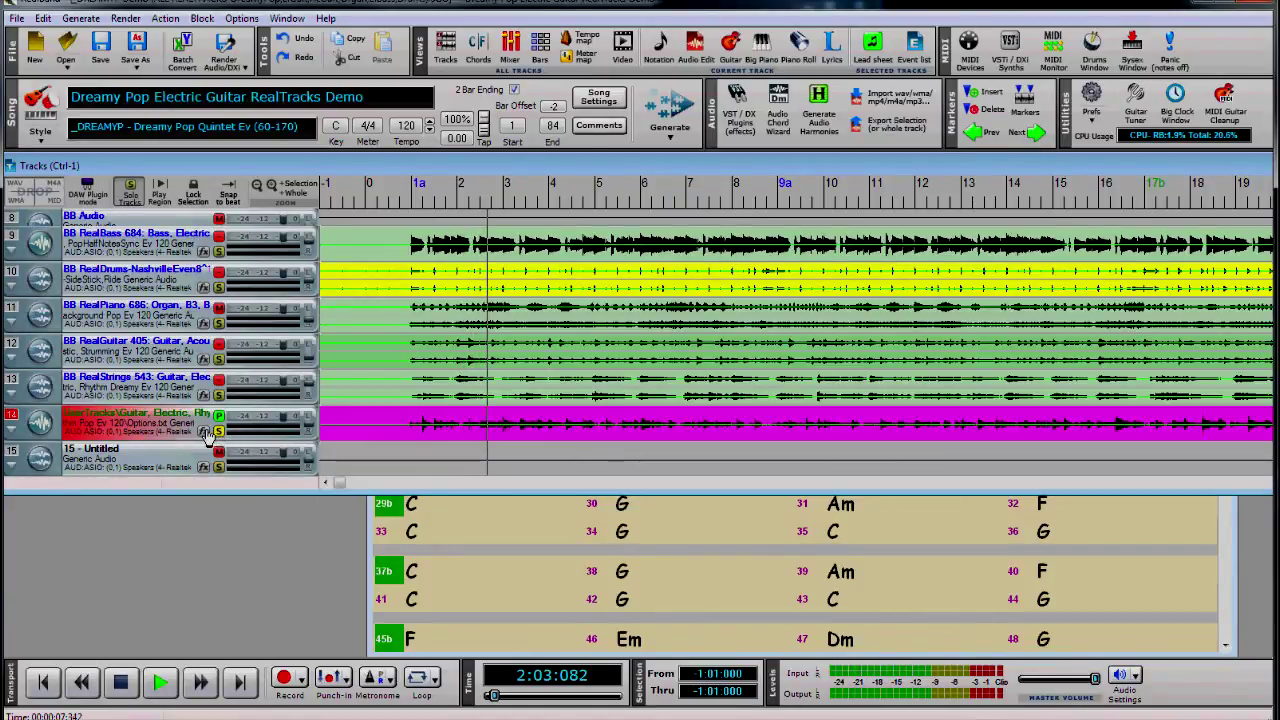
Step: Choose Add VST Plugin... in track 14's first effects slot to browse for a .dll file
{"action": "left_click", "coordinate": [204, 431]}
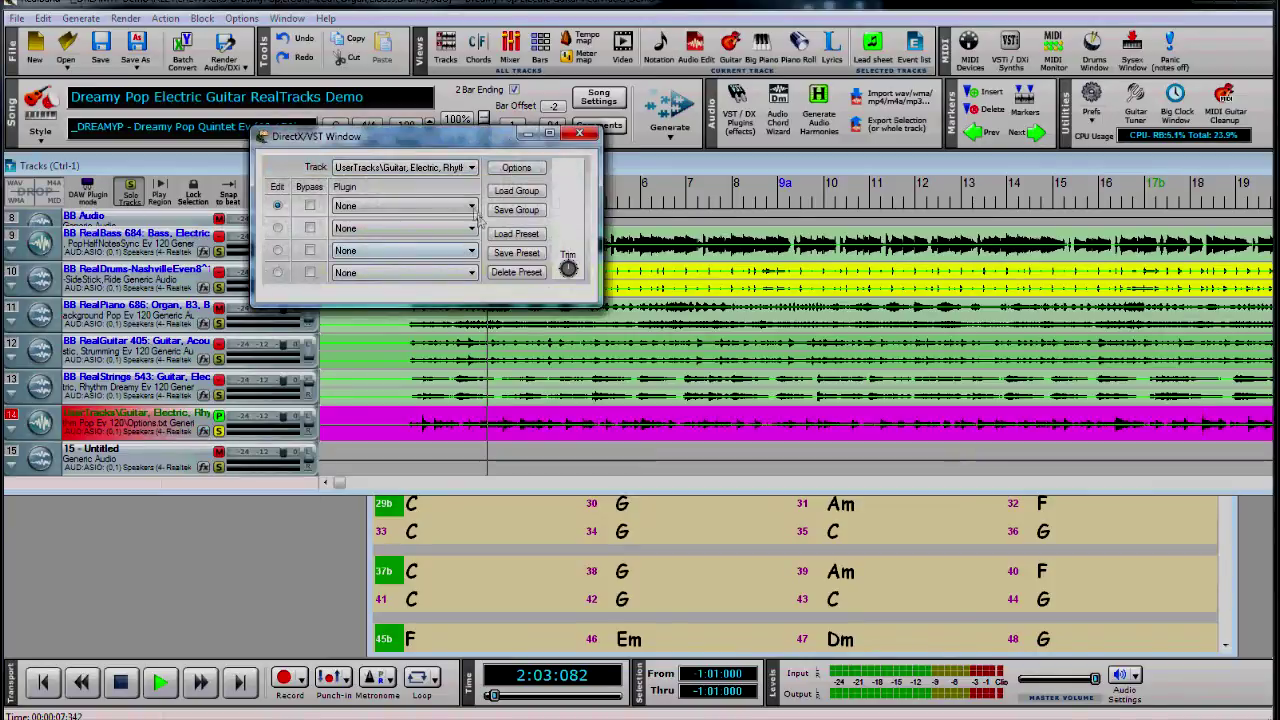
{"action": "left_click", "coordinate": [472, 207]}
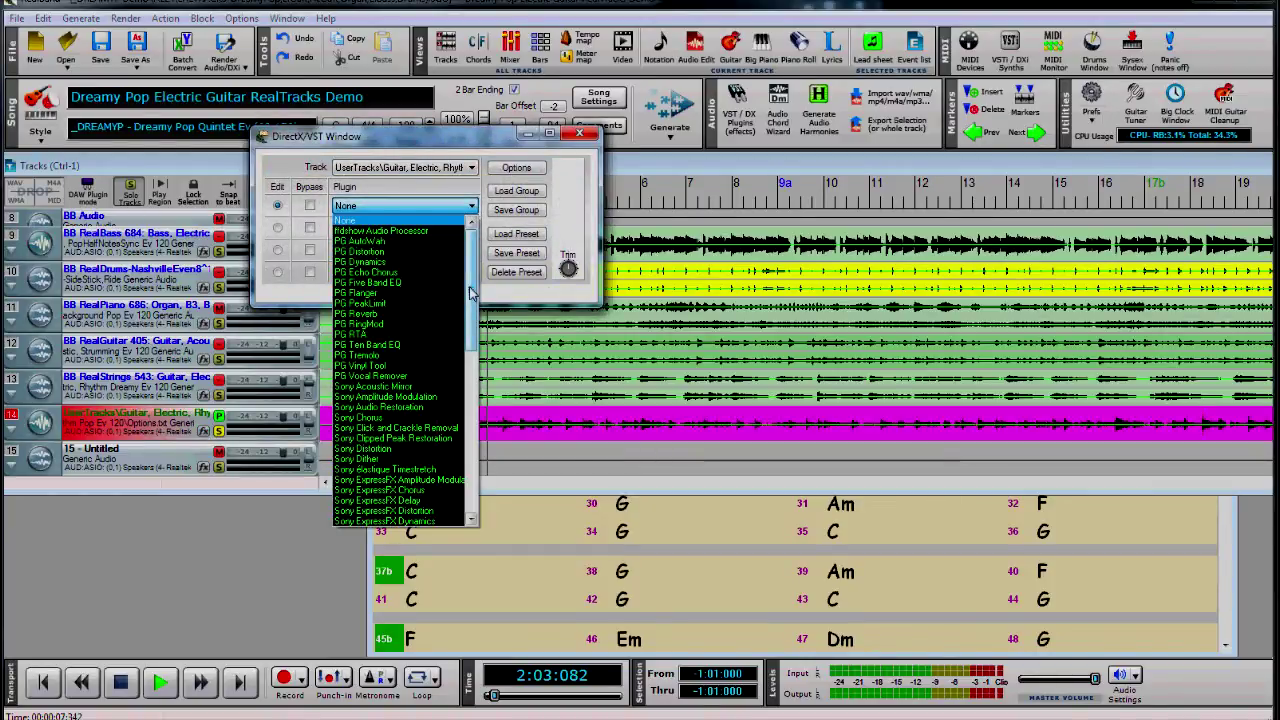
{"action": "left_click_drag", "start_coordinate": [472, 295], "coordinate": [478, 480]}
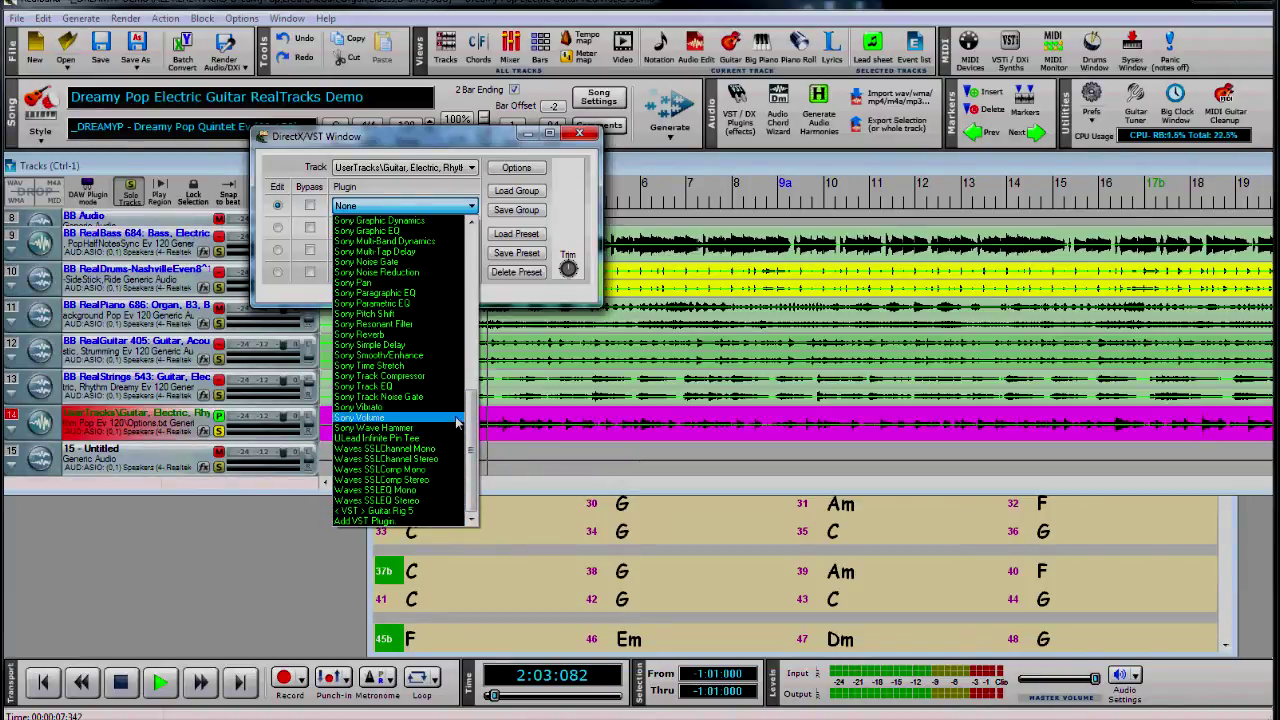
{"action": "left_click", "coordinate": [420, 524]}
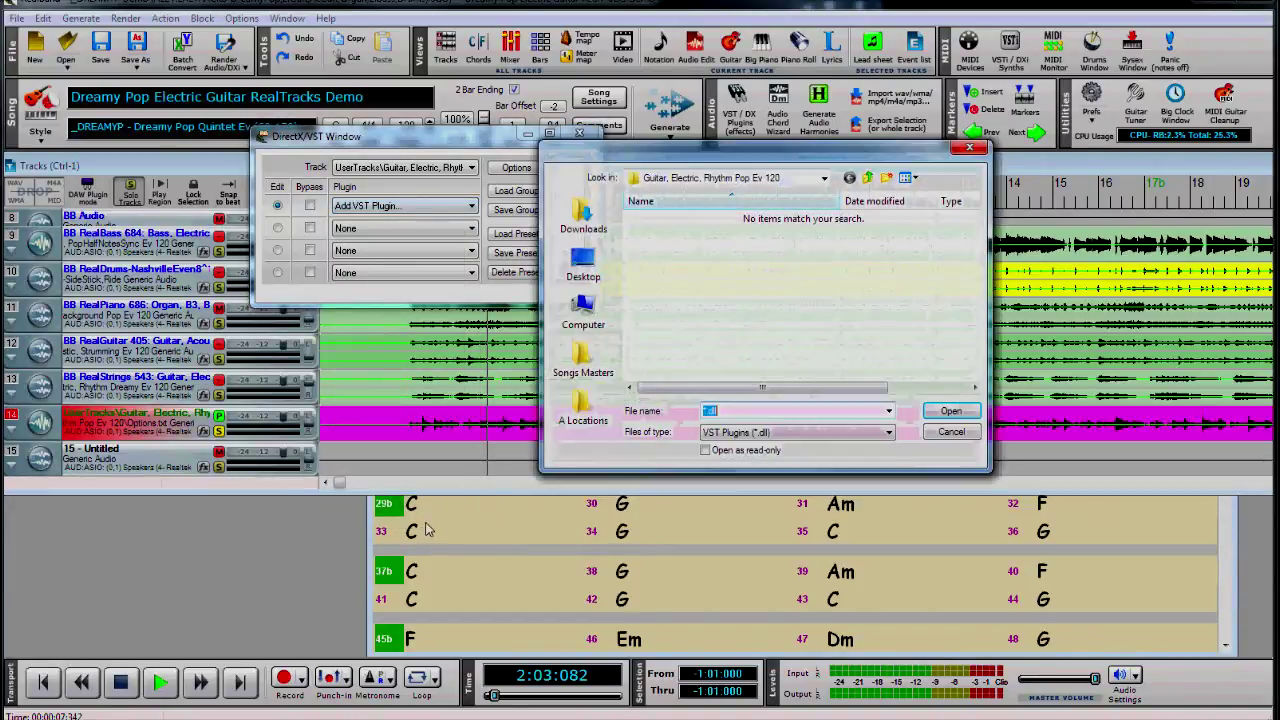